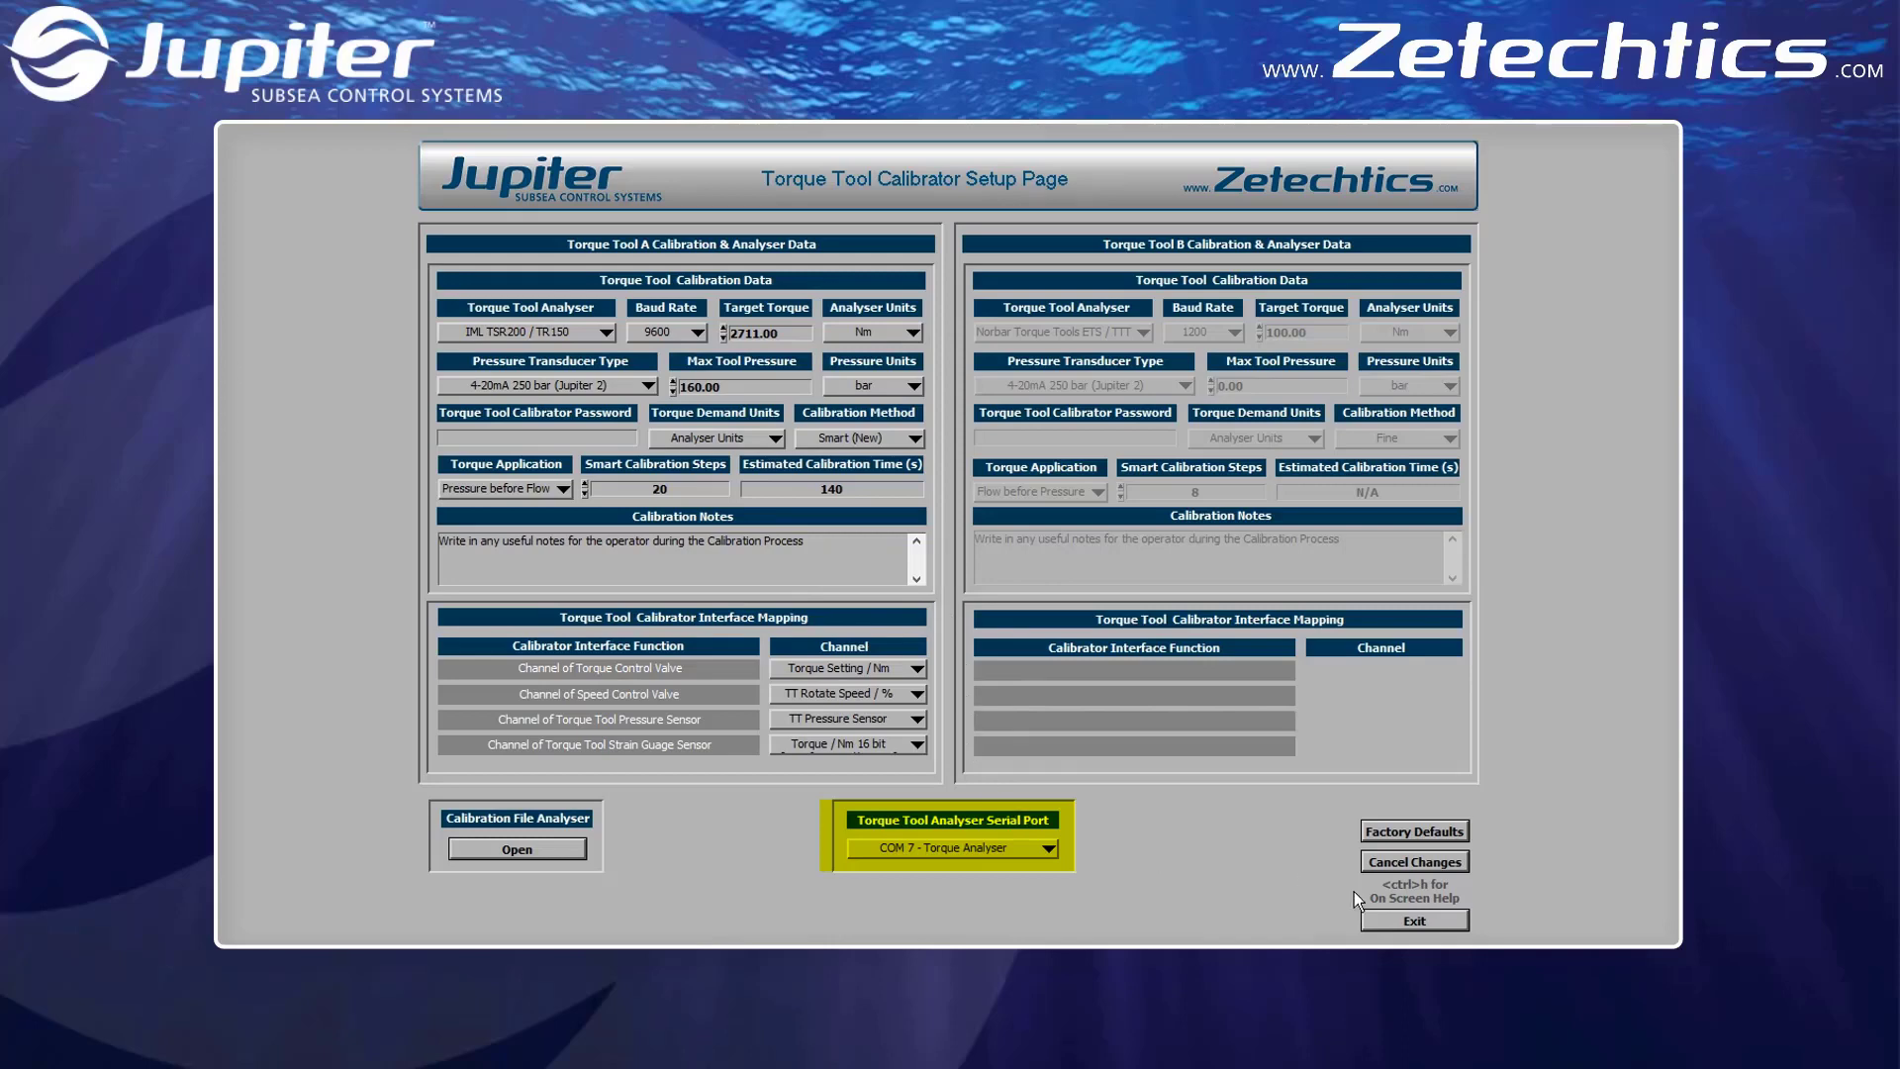
Leave the calibrator setup page, start the torque tool calibration, and continue past the operator notes
{"action": "left_click", "coordinate": [1415, 921]}
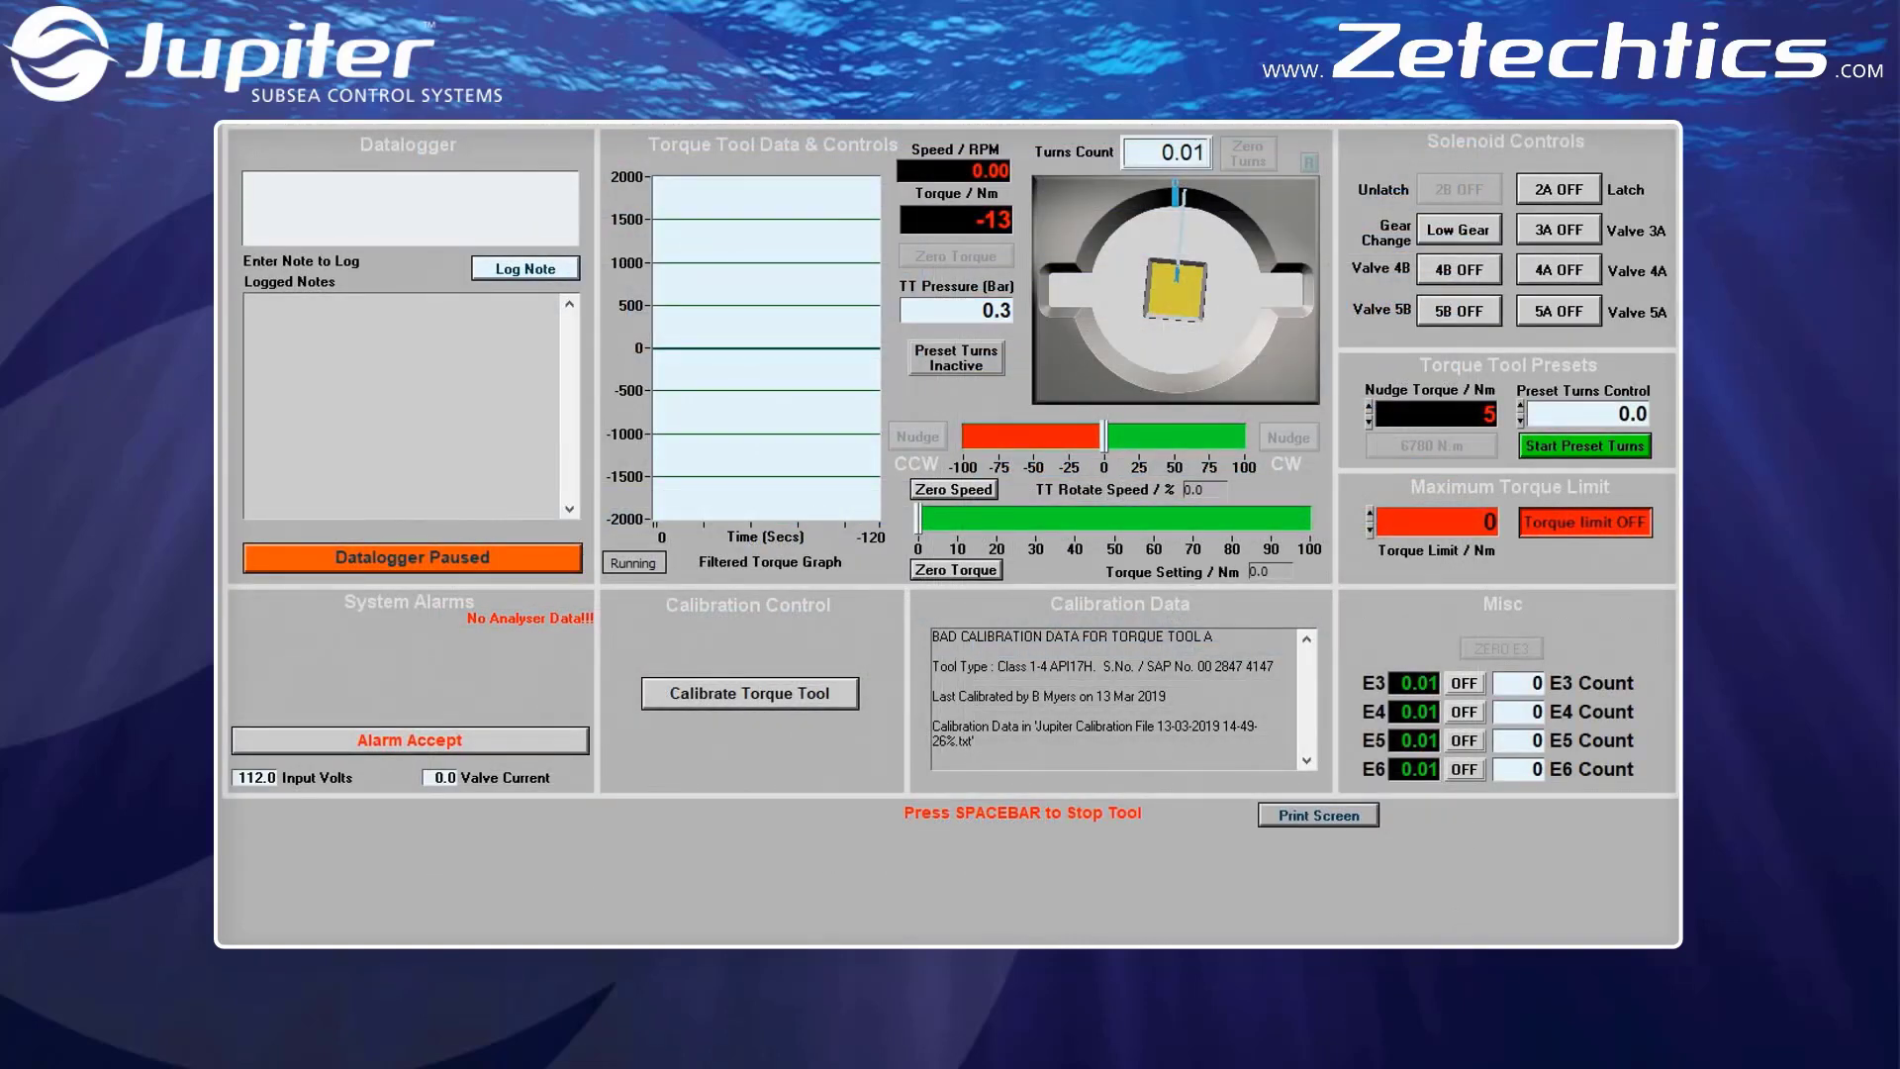
{"action": "left_click", "coordinate": [839, 698]}
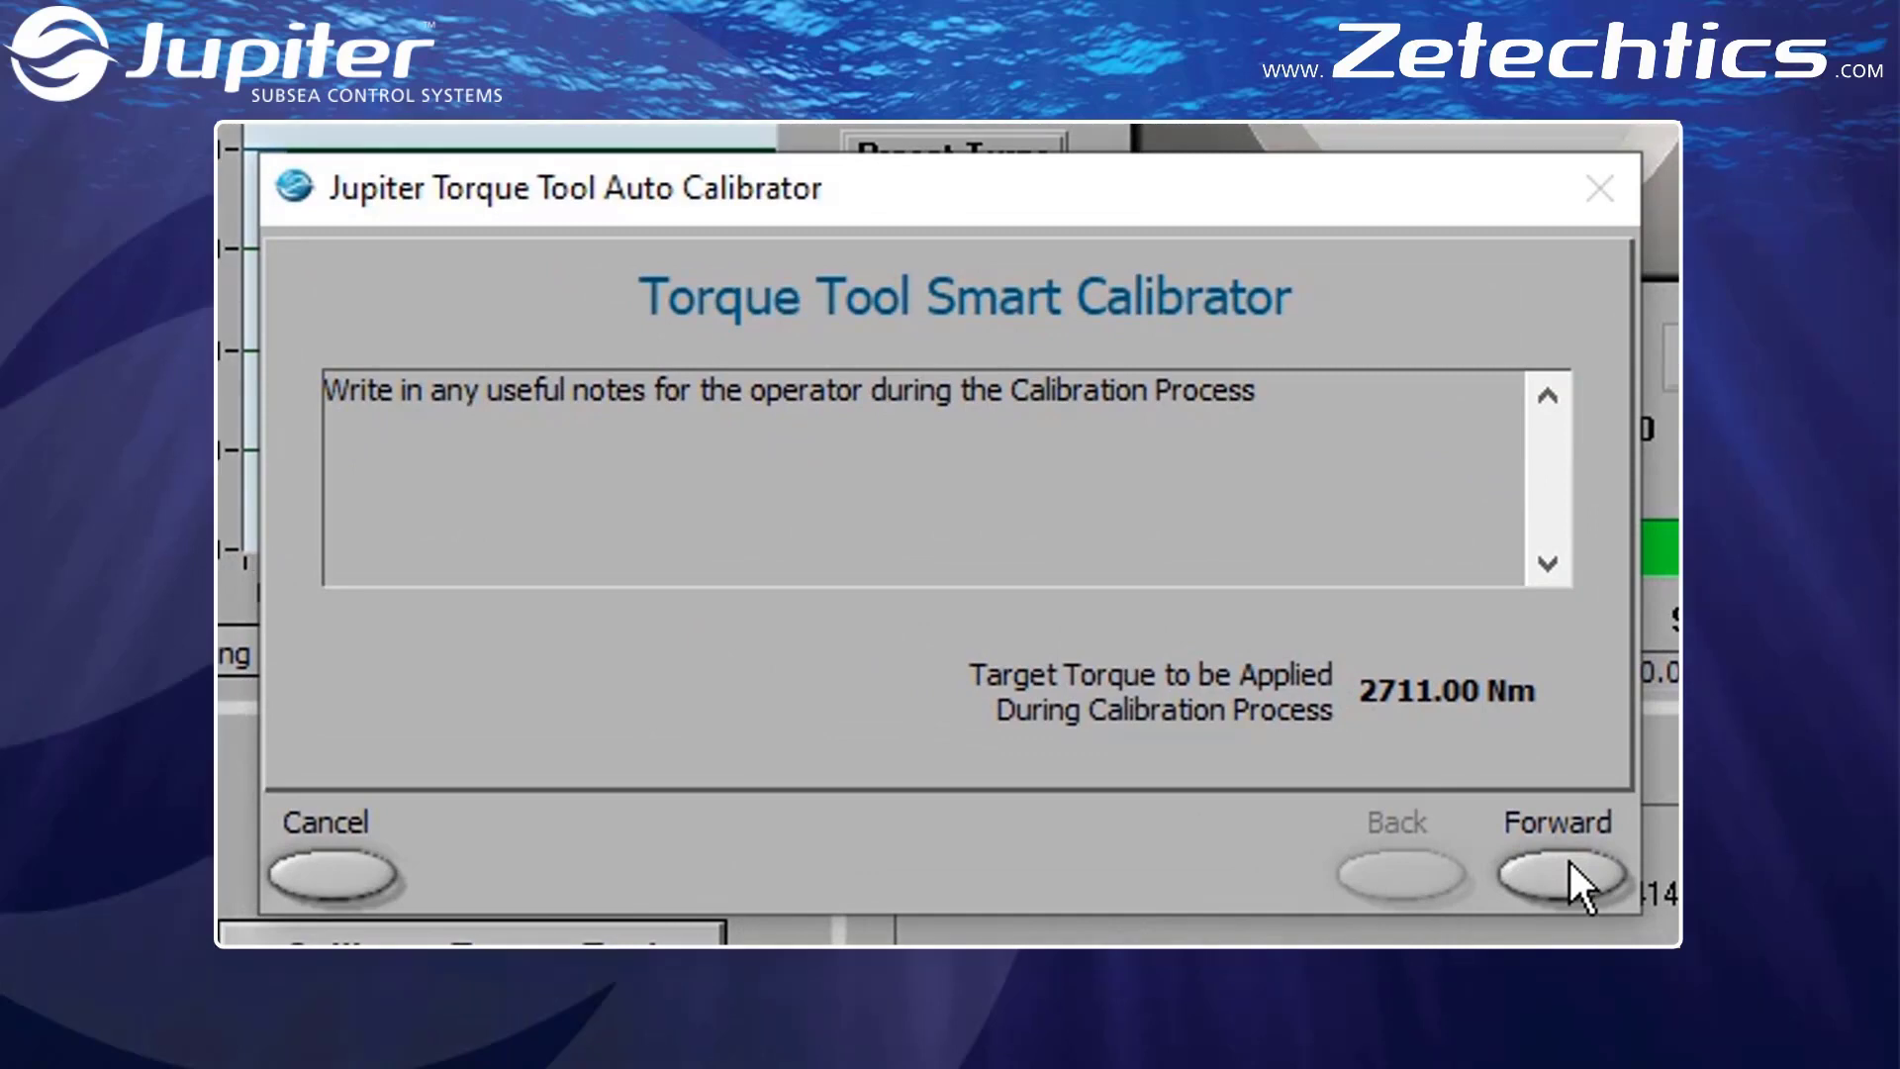
{"action": "left_click", "coordinate": [1564, 875]}
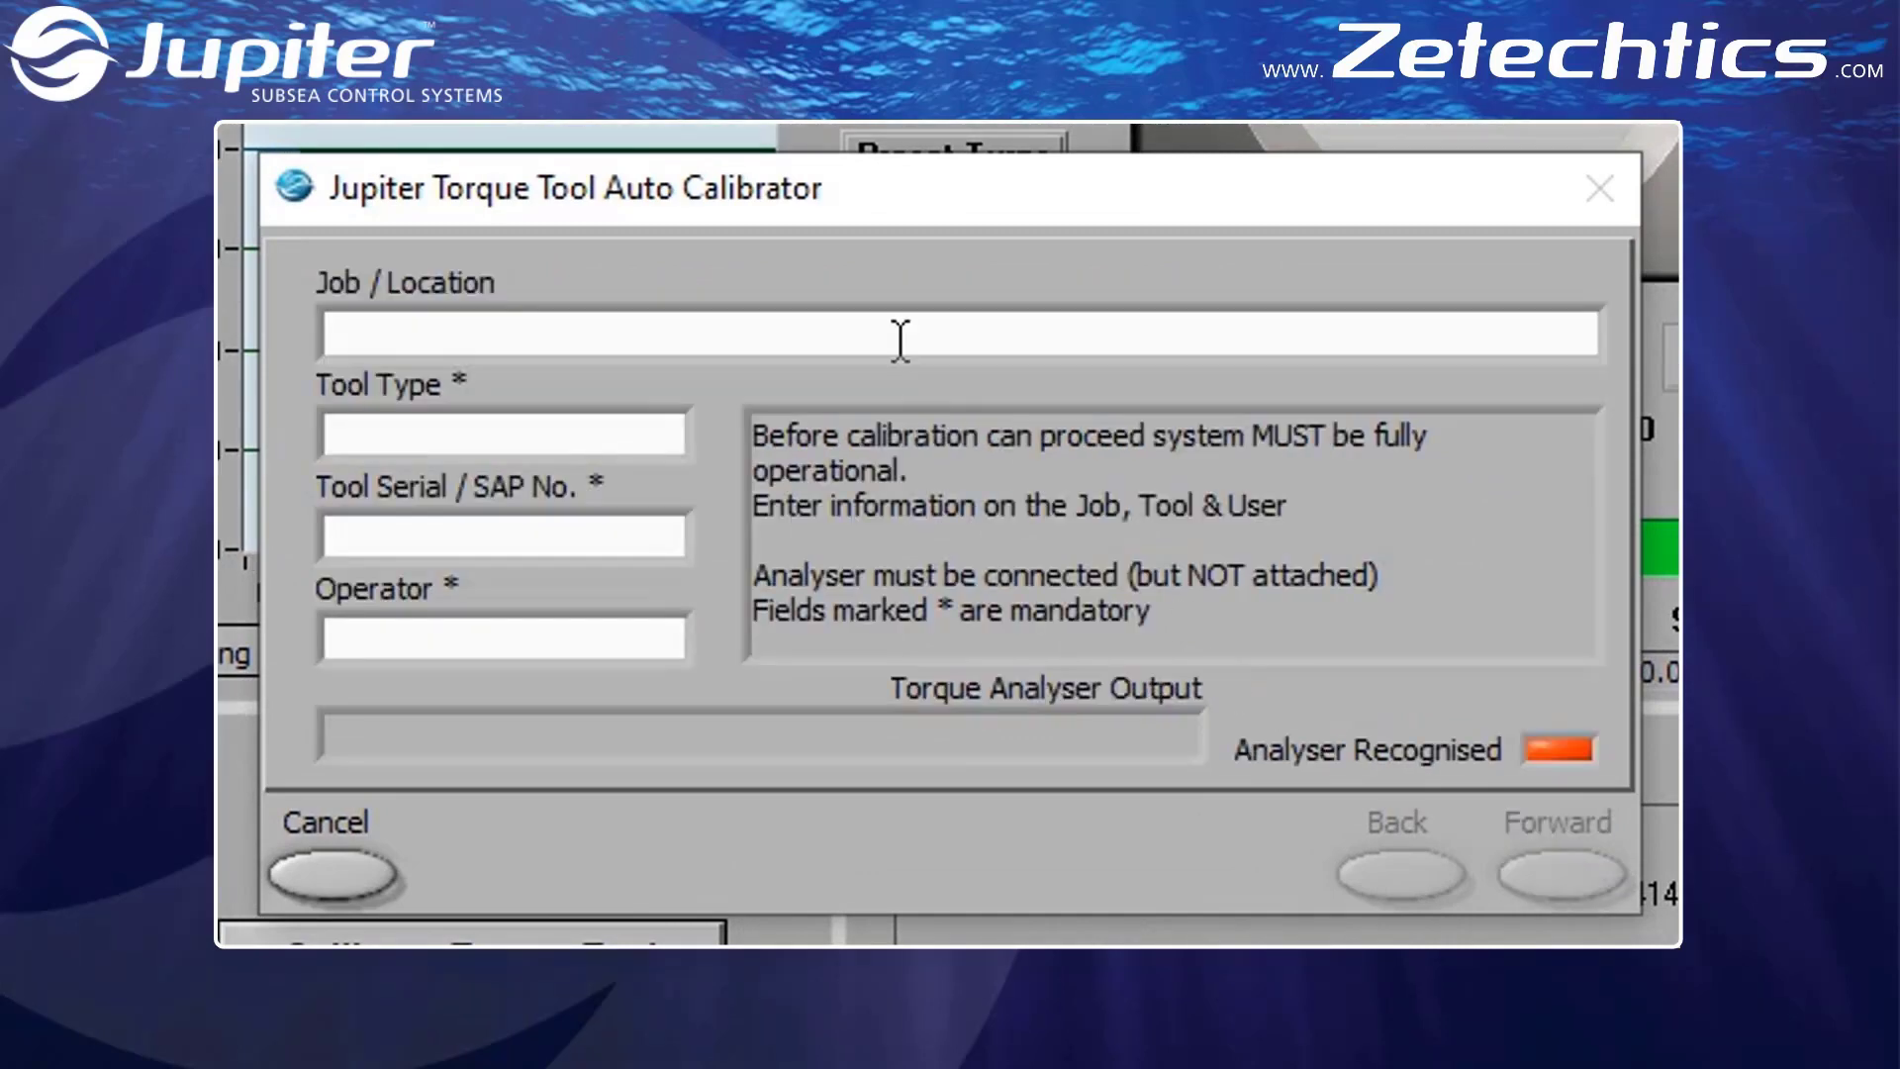
{"action": "type", "text": "Zetechtics"}
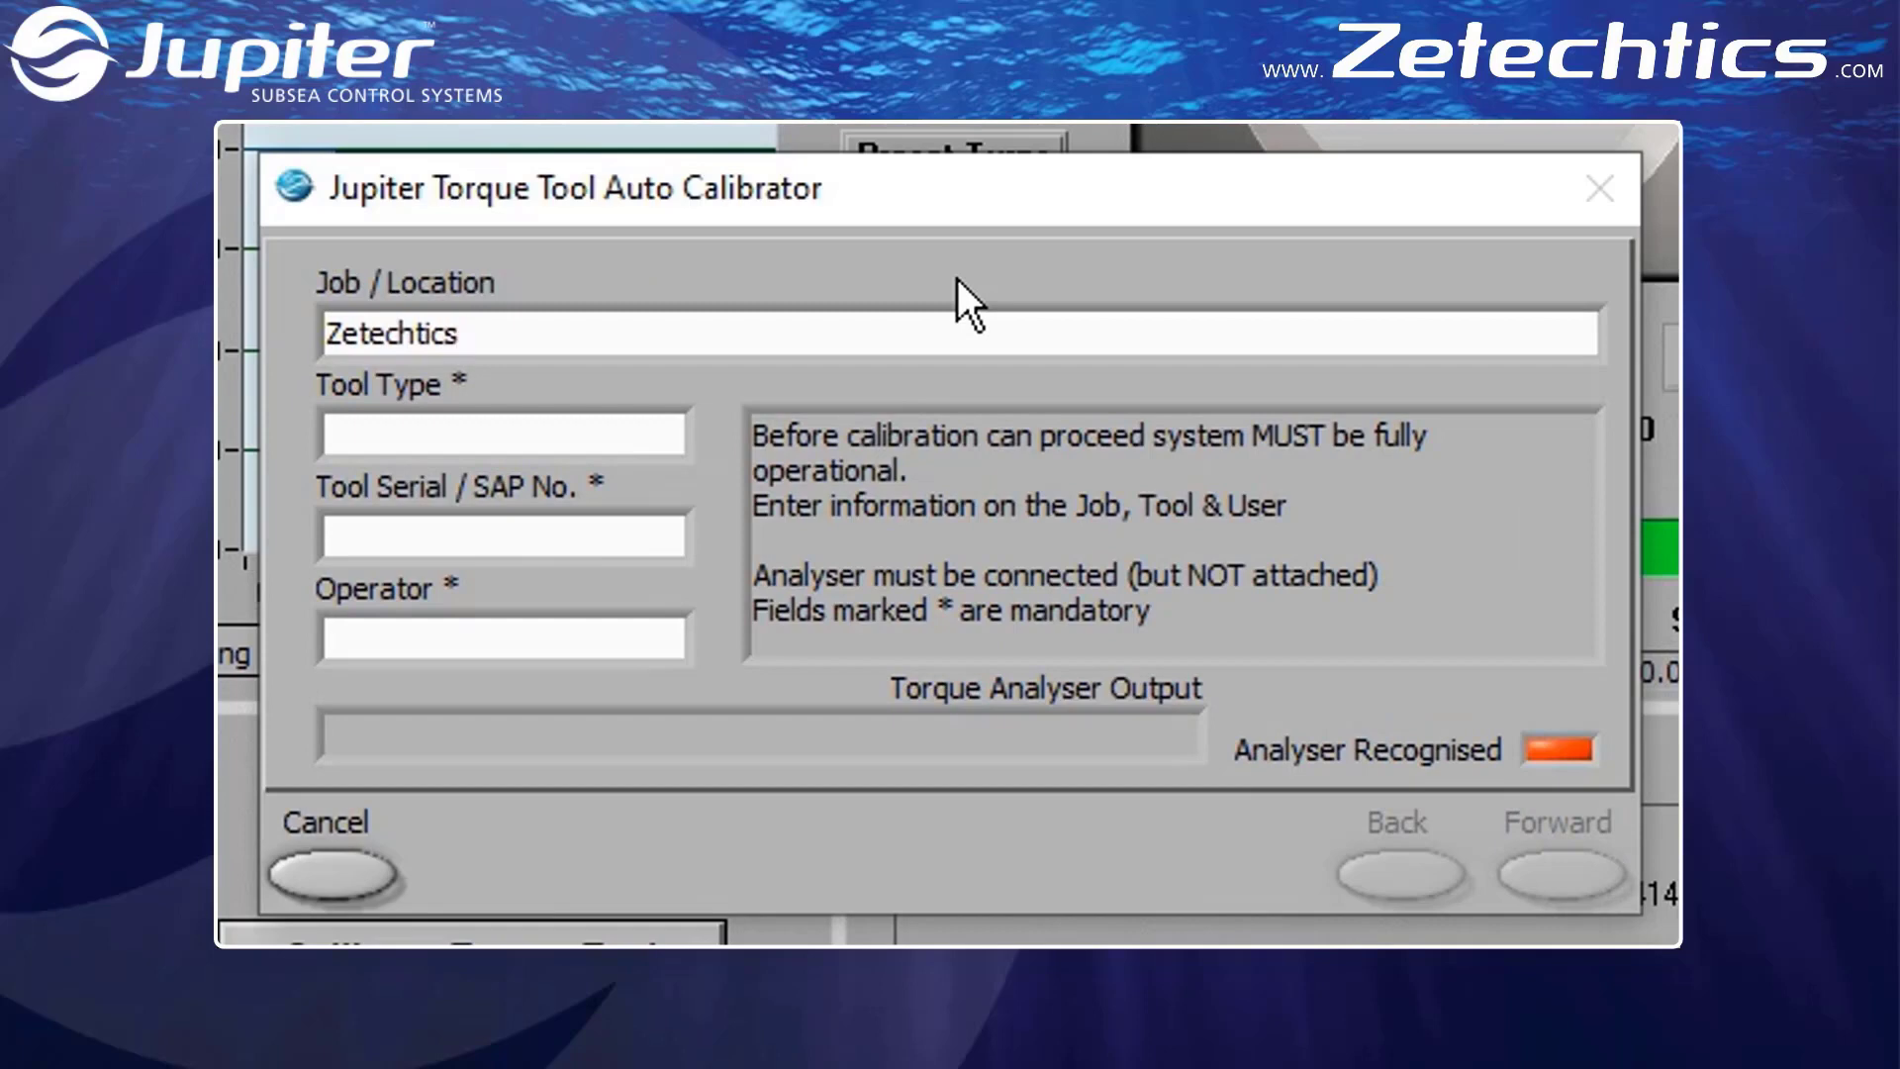
{"action": "key", "text": "Tab"}
{"action": "type", "text": "Class 1-4 API"}
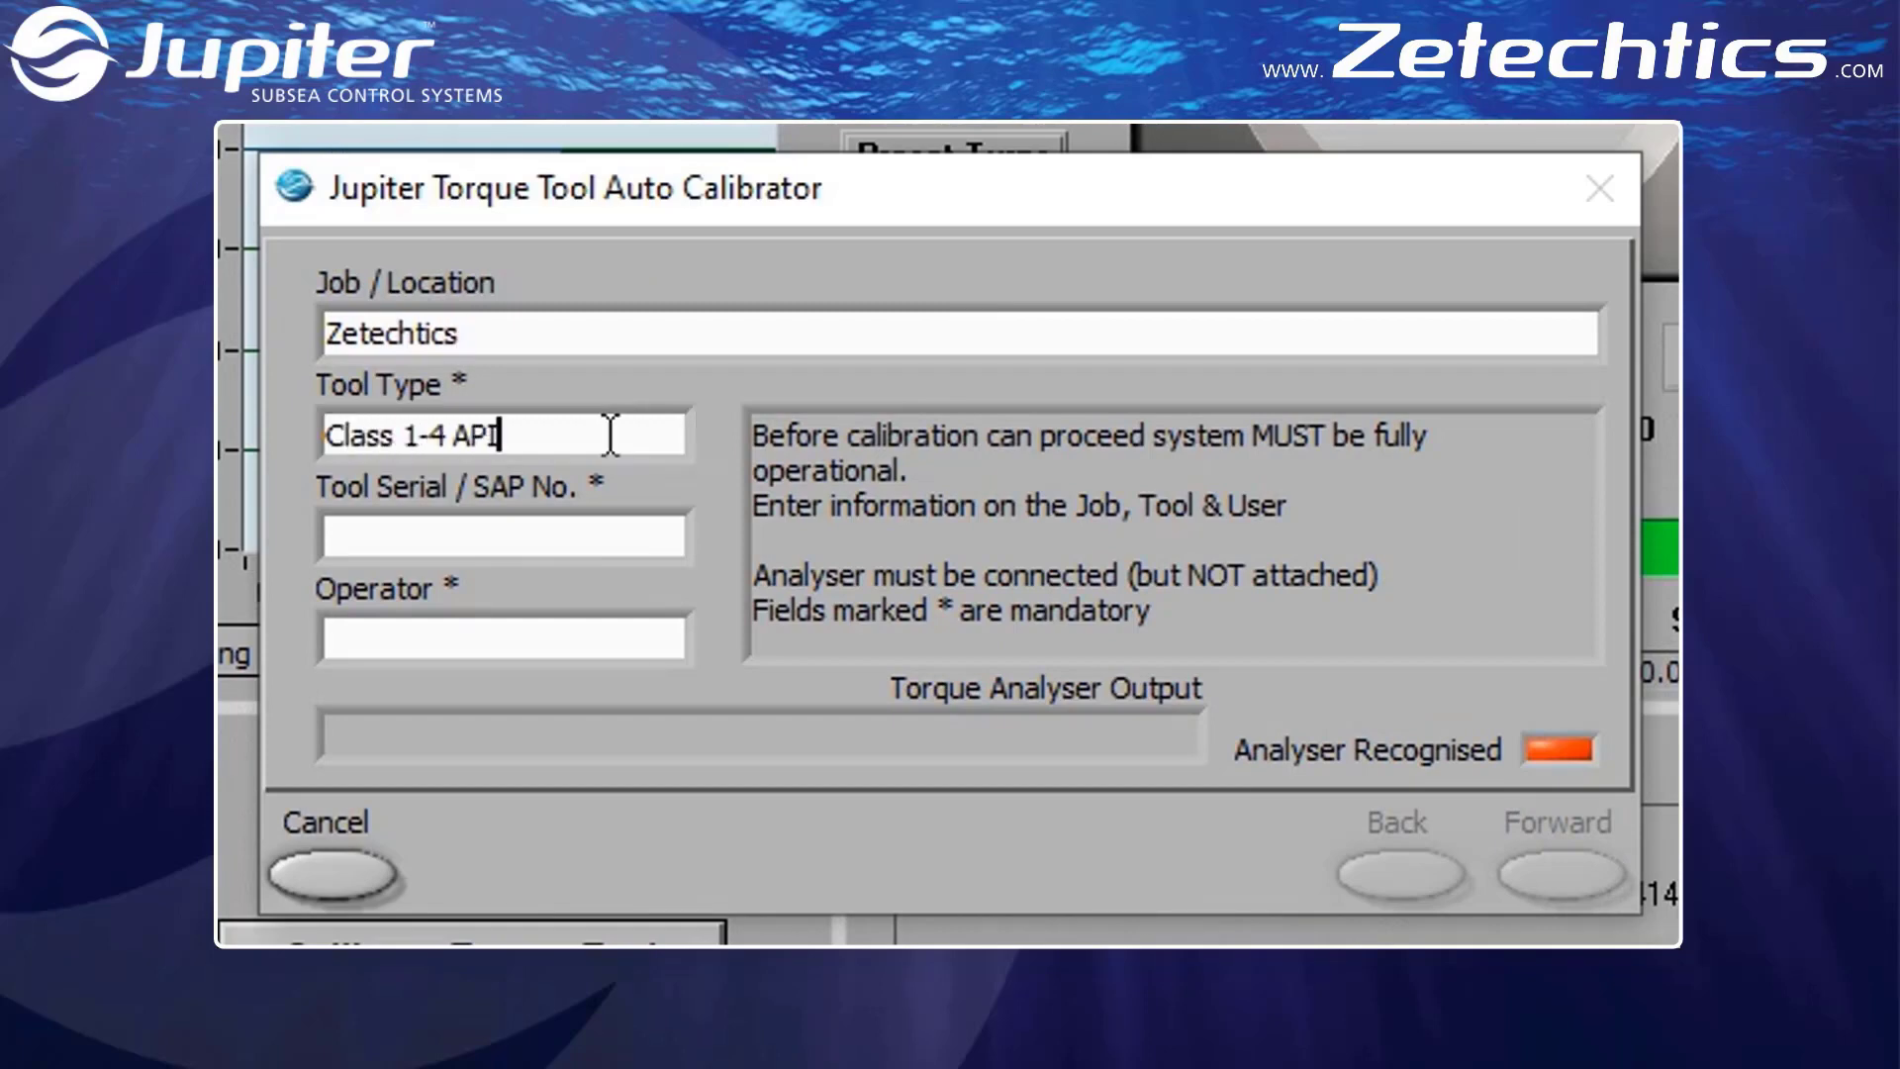
{"action": "left_click", "coordinate": [611, 538]}
{"action": "type", "text": "0028468440"}
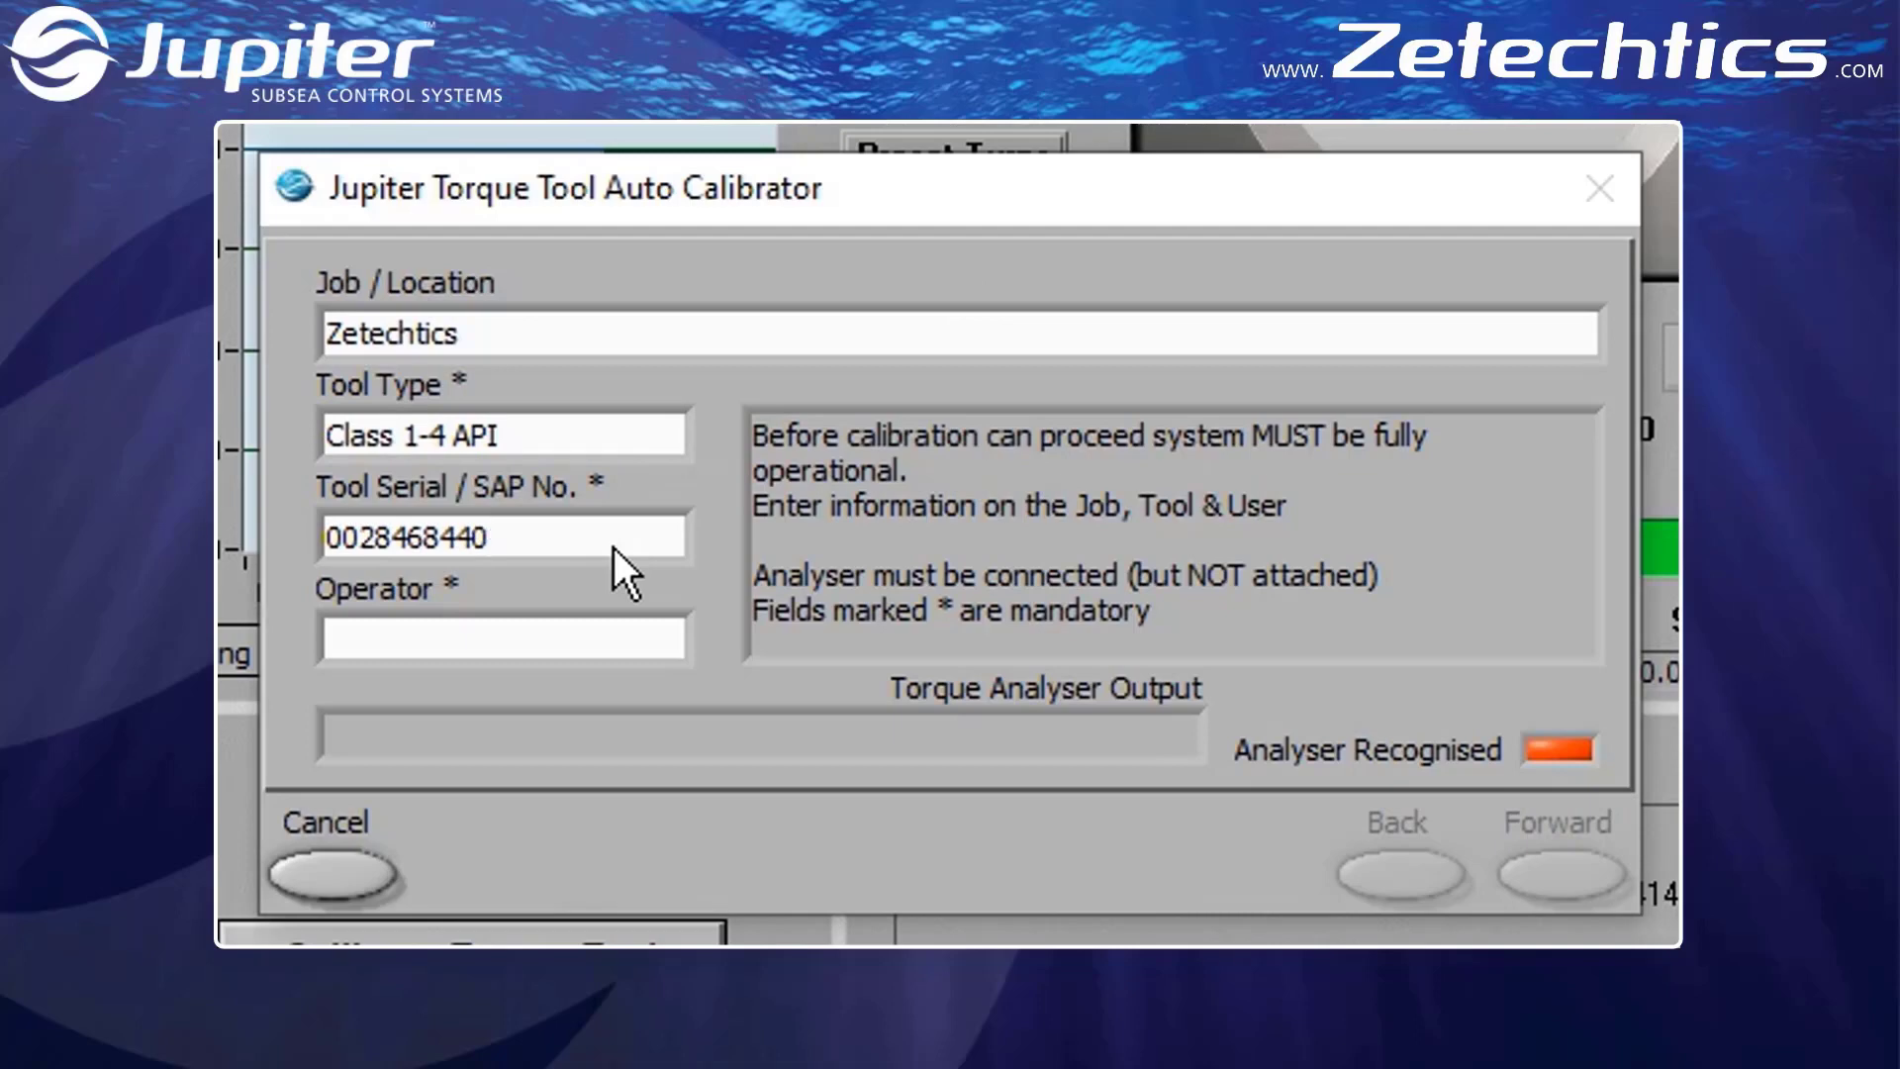
{"action": "left_click", "coordinate": [618, 638]}
{"action": "type", "text": "Paul"}
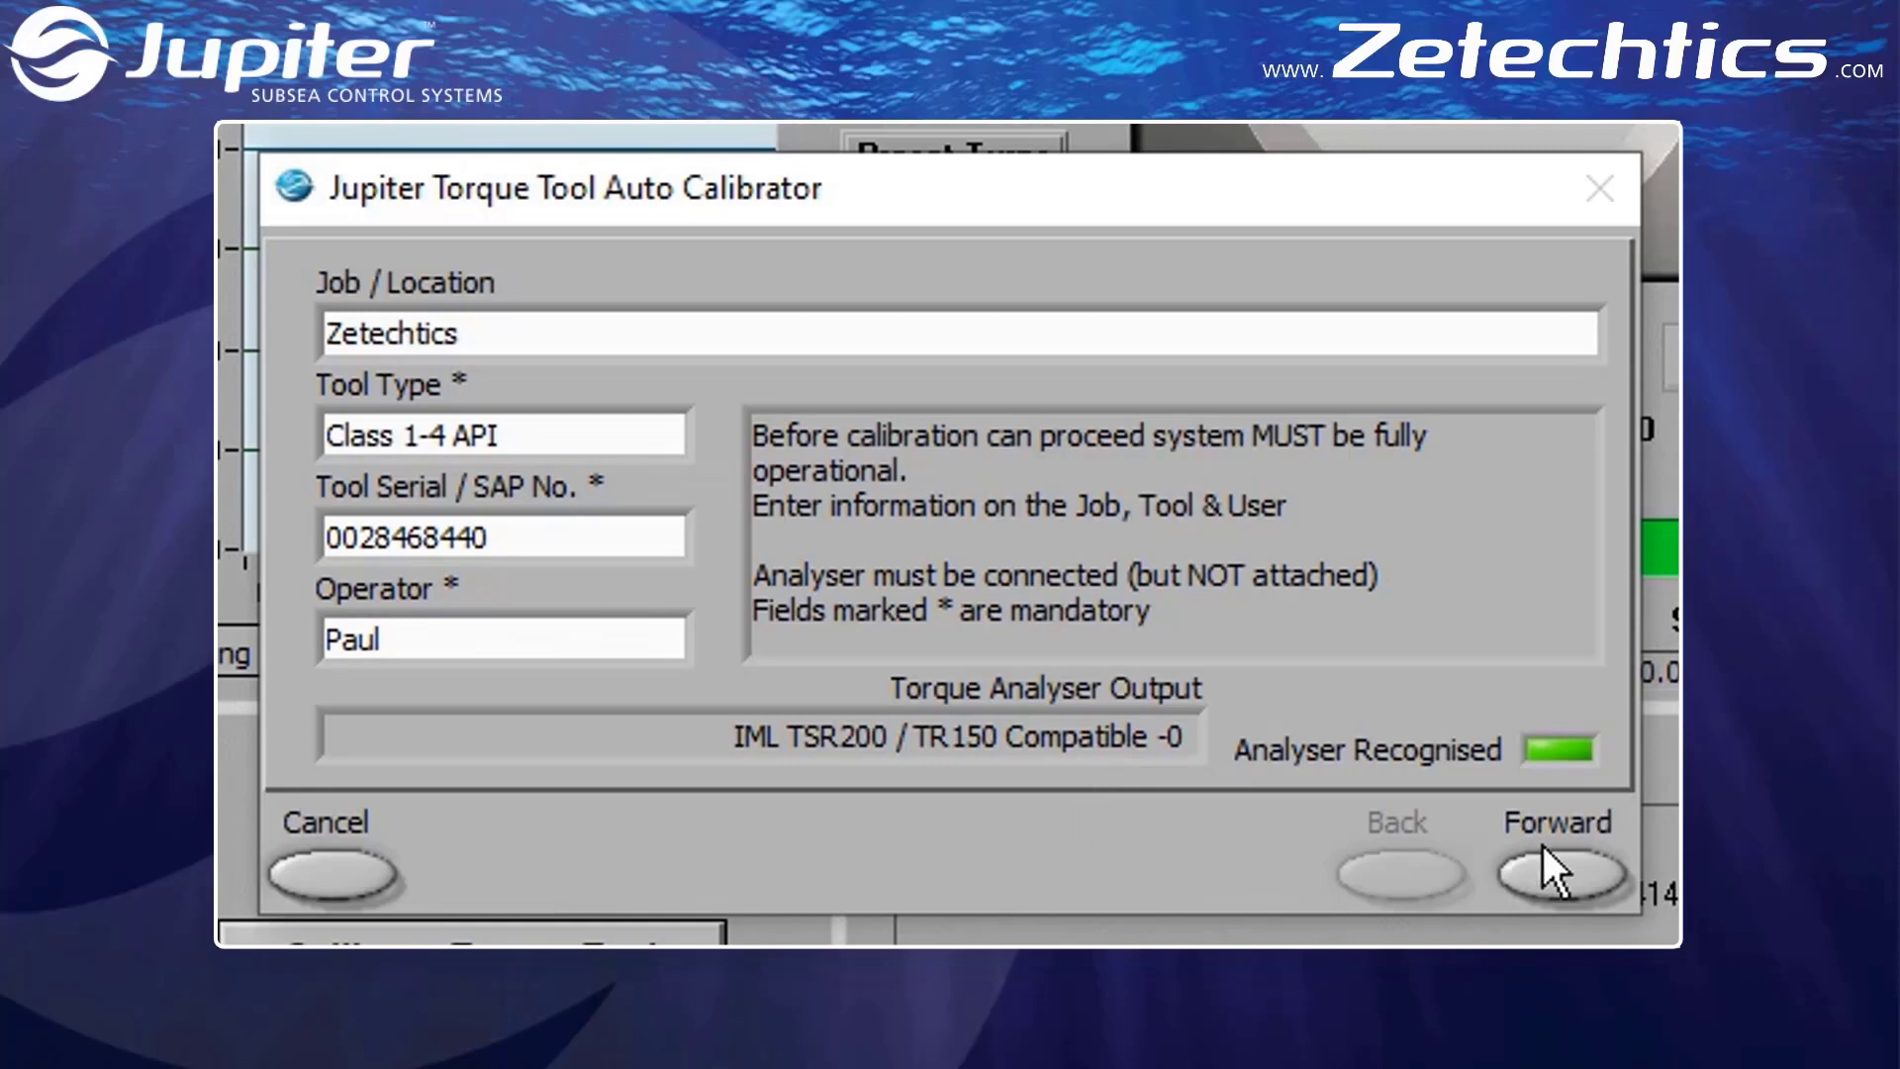
{"action": "left_click", "coordinate": [1561, 875]}
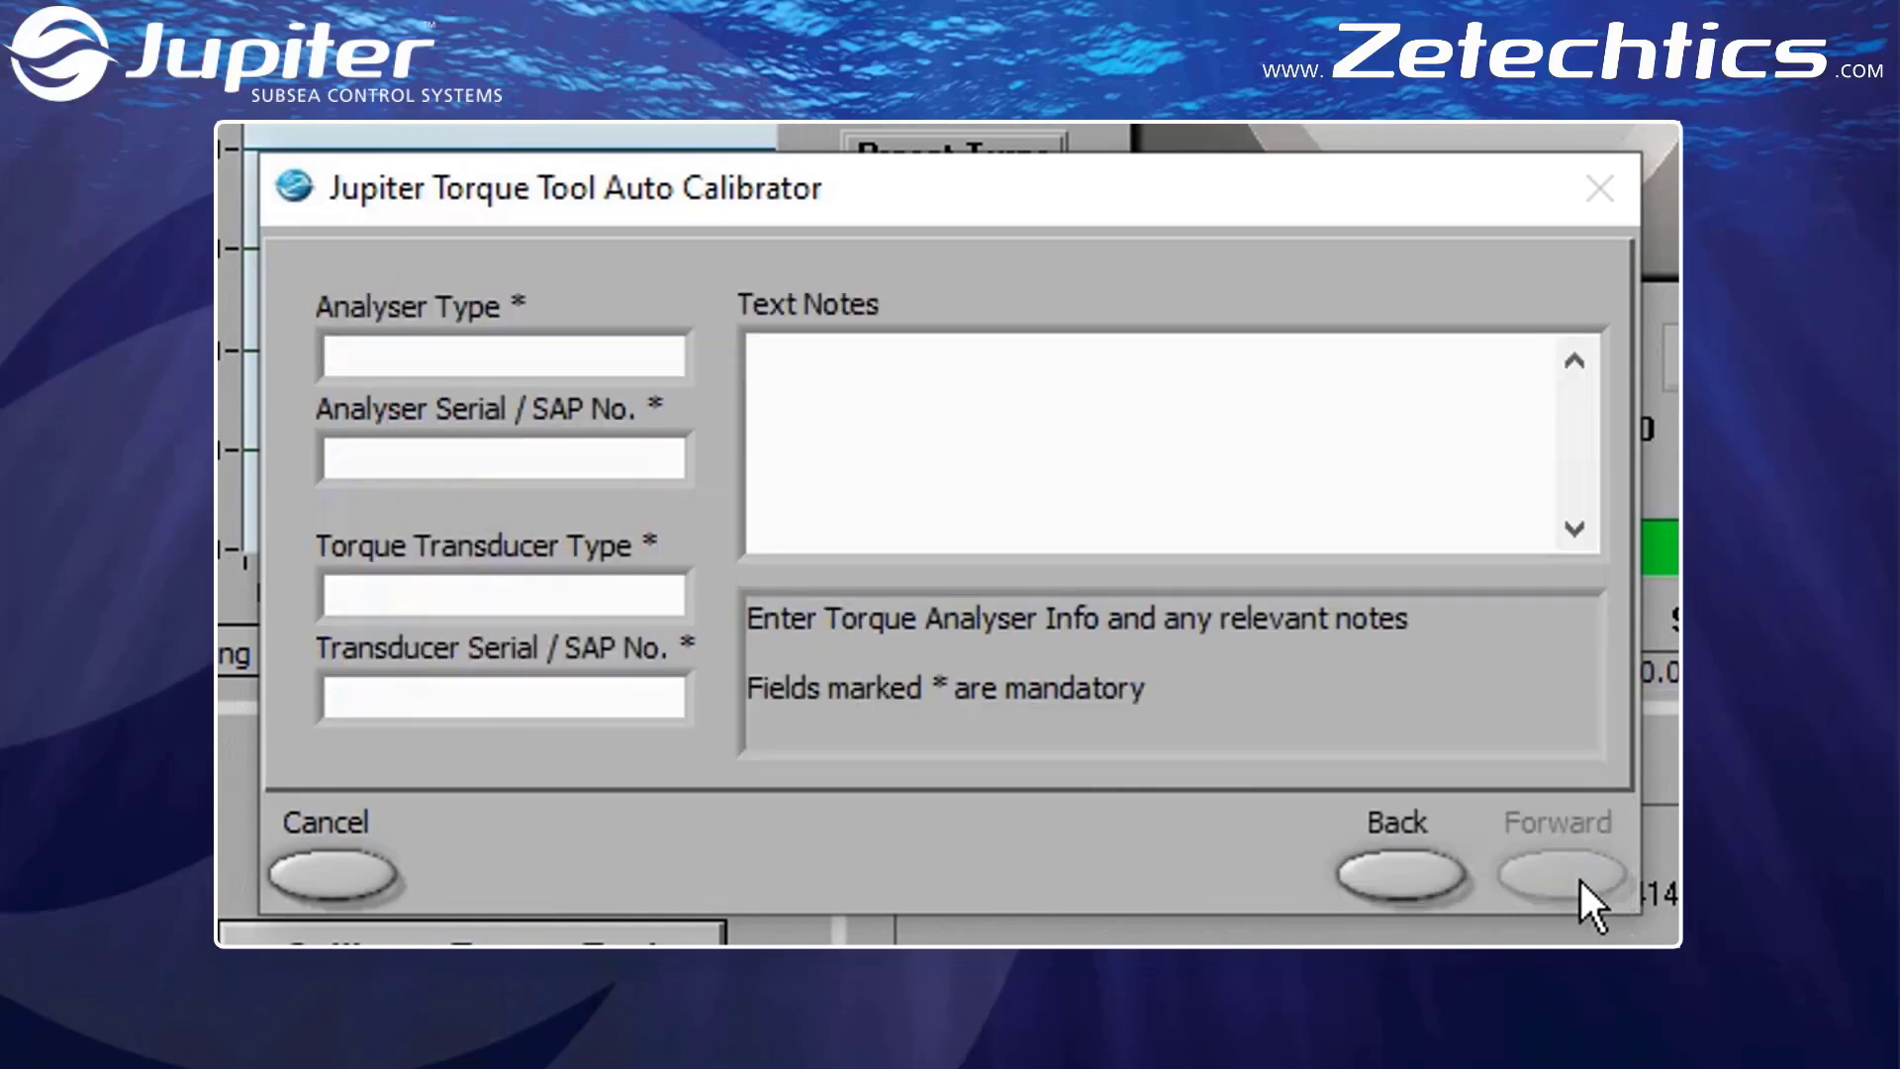
Enter TR150 as the analyser type and 16809894 as the analyser serial number
{"action": "left_click", "coordinate": [602, 359]}
{"action": "type", "text": "TR150"}
{"action": "left_click", "coordinate": [615, 467]}
{"action": "type", "text": "16809894"}
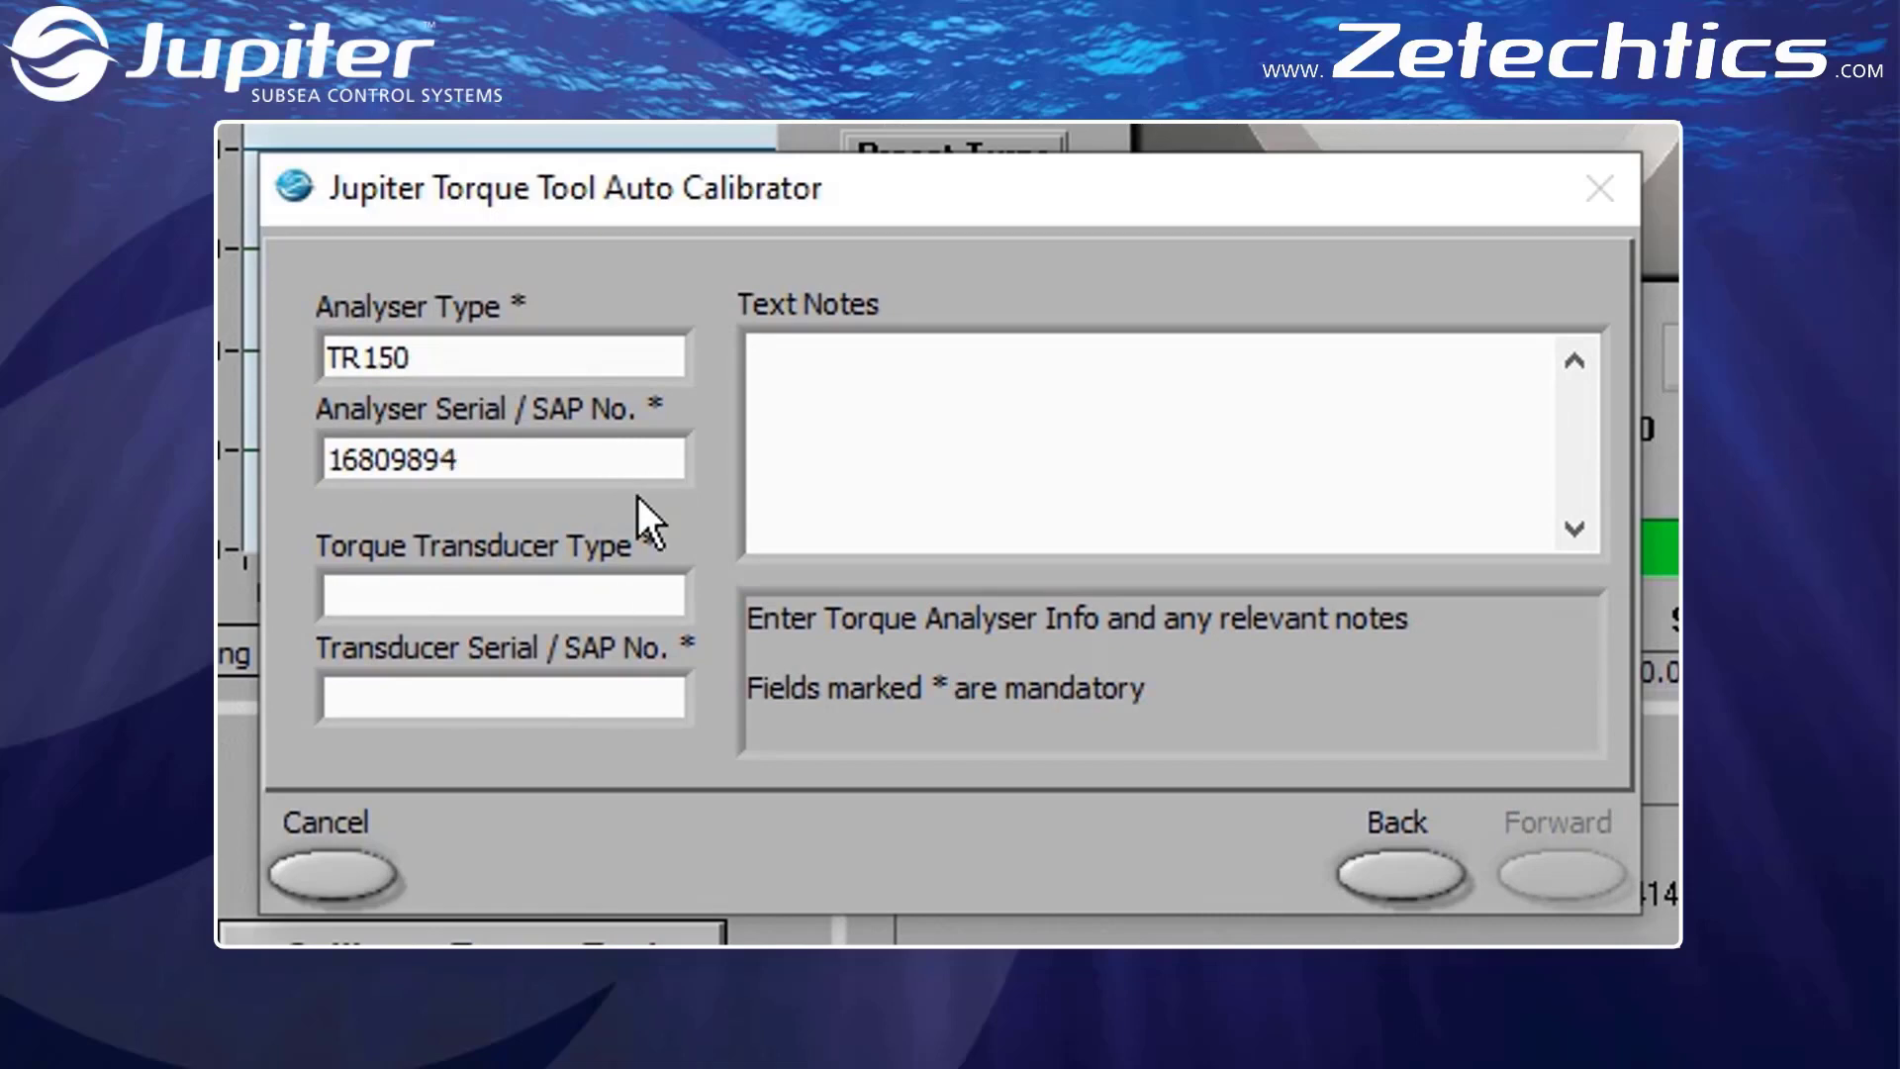
{"action": "key", "text": "Tab"}
{"action": "type", "text": "Class 1-4 TVS"}
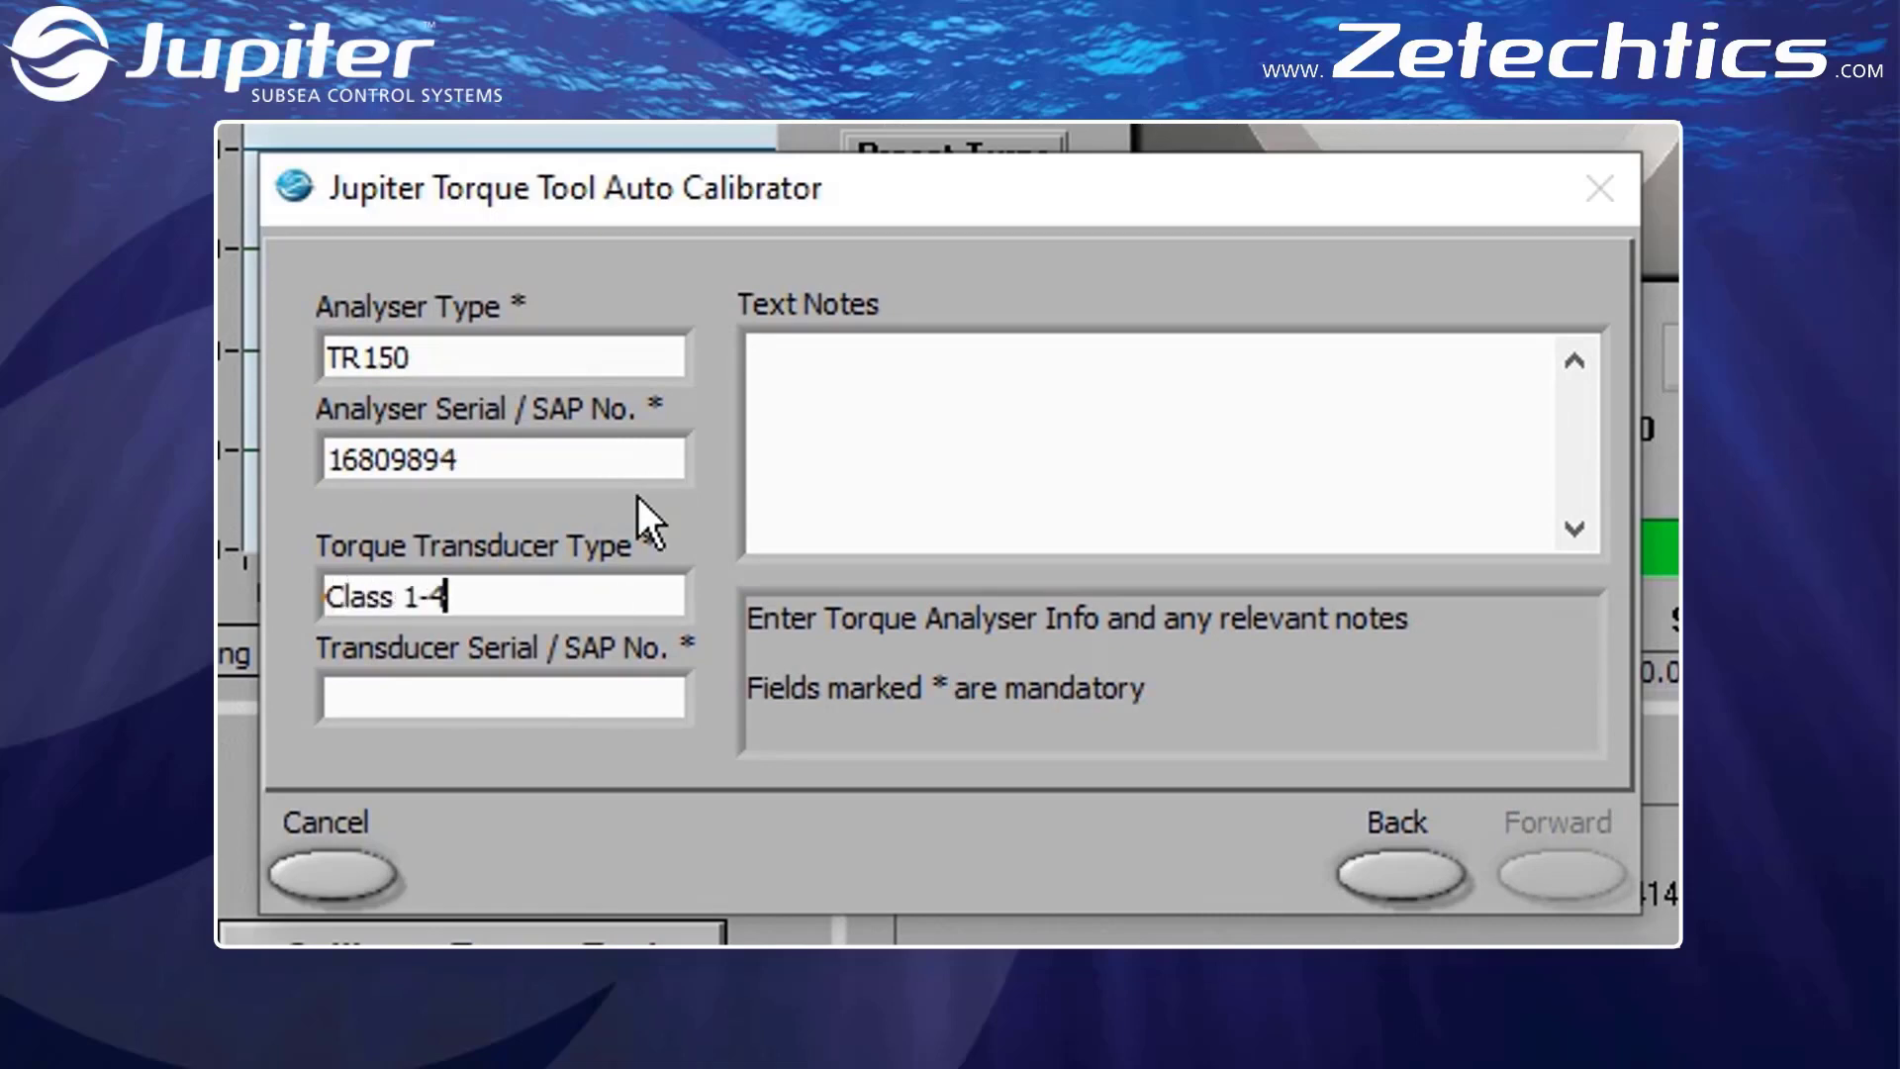
{"action": "left_click", "coordinate": [638, 690]}
{"action": "type", "text": "00 2845 8775"}
{"action": "left_click", "coordinate": [1164, 452]}
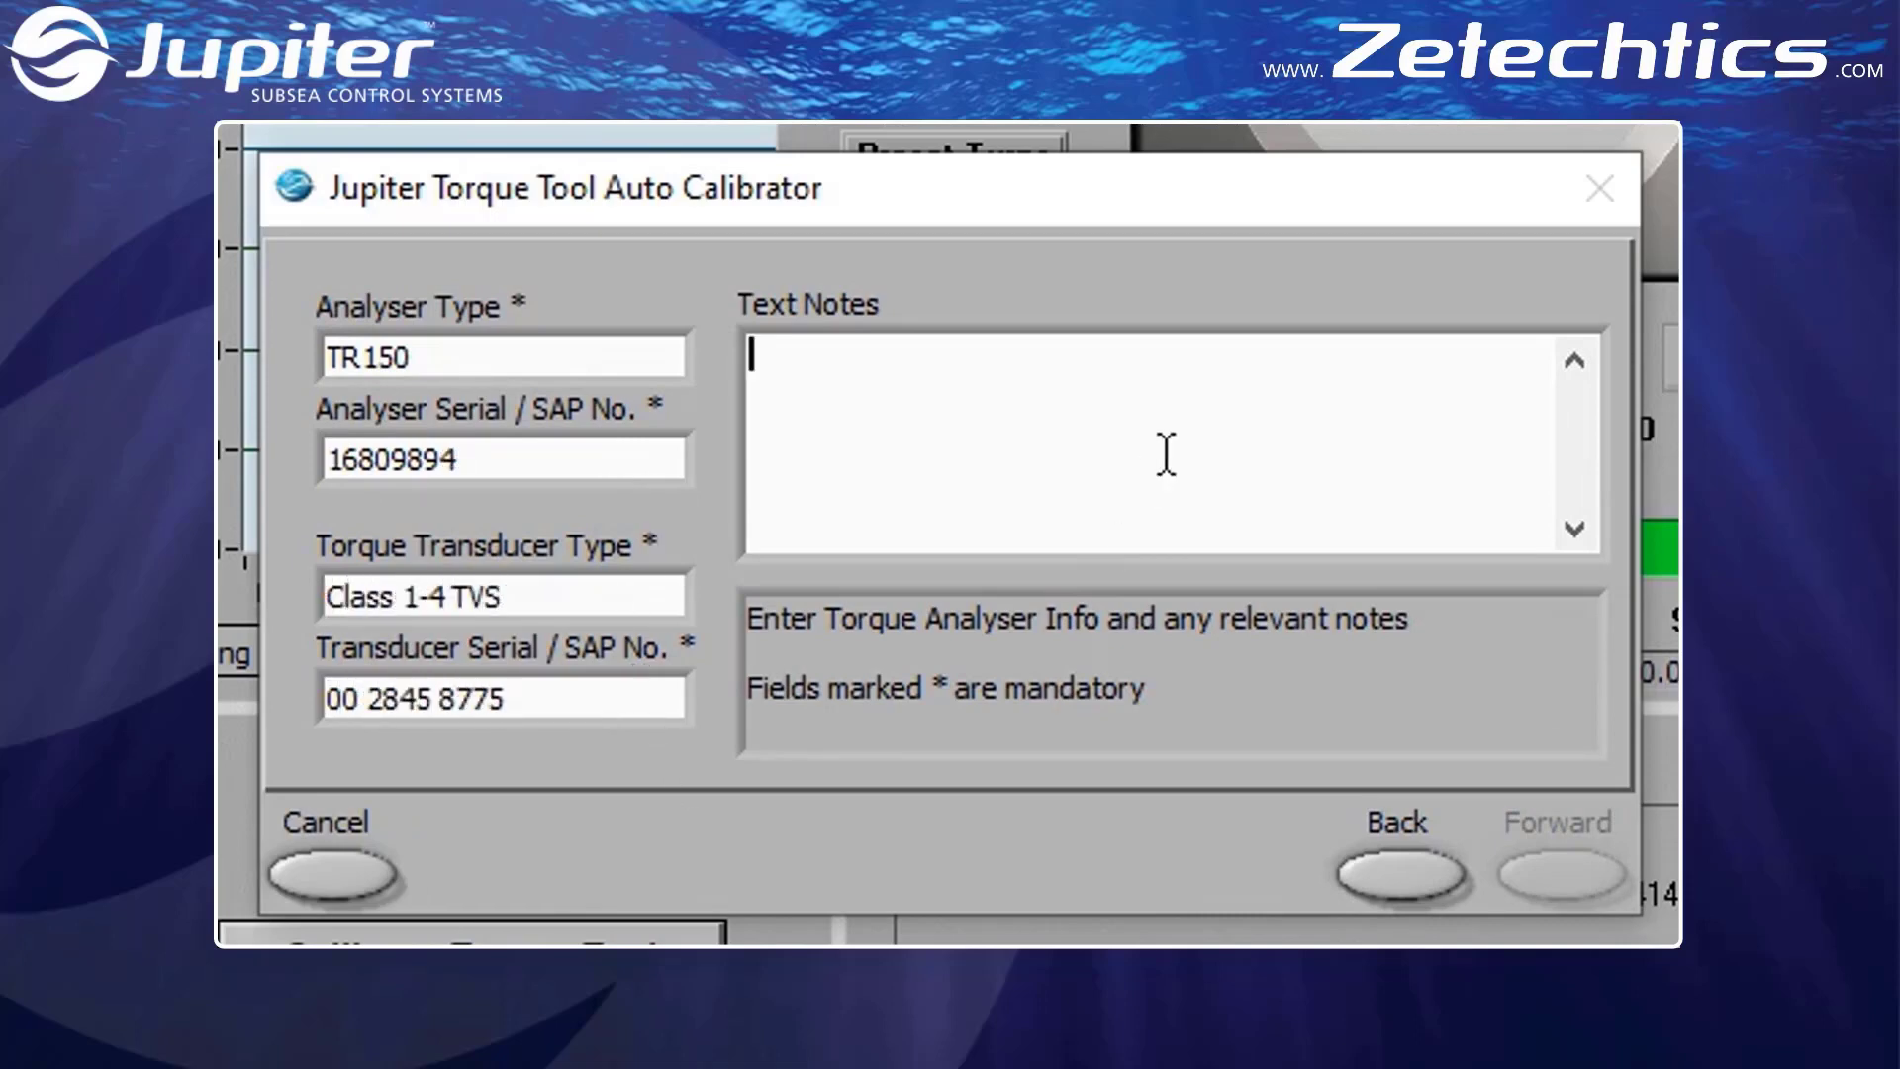
{"action": "type", "text": "Demonstration"}
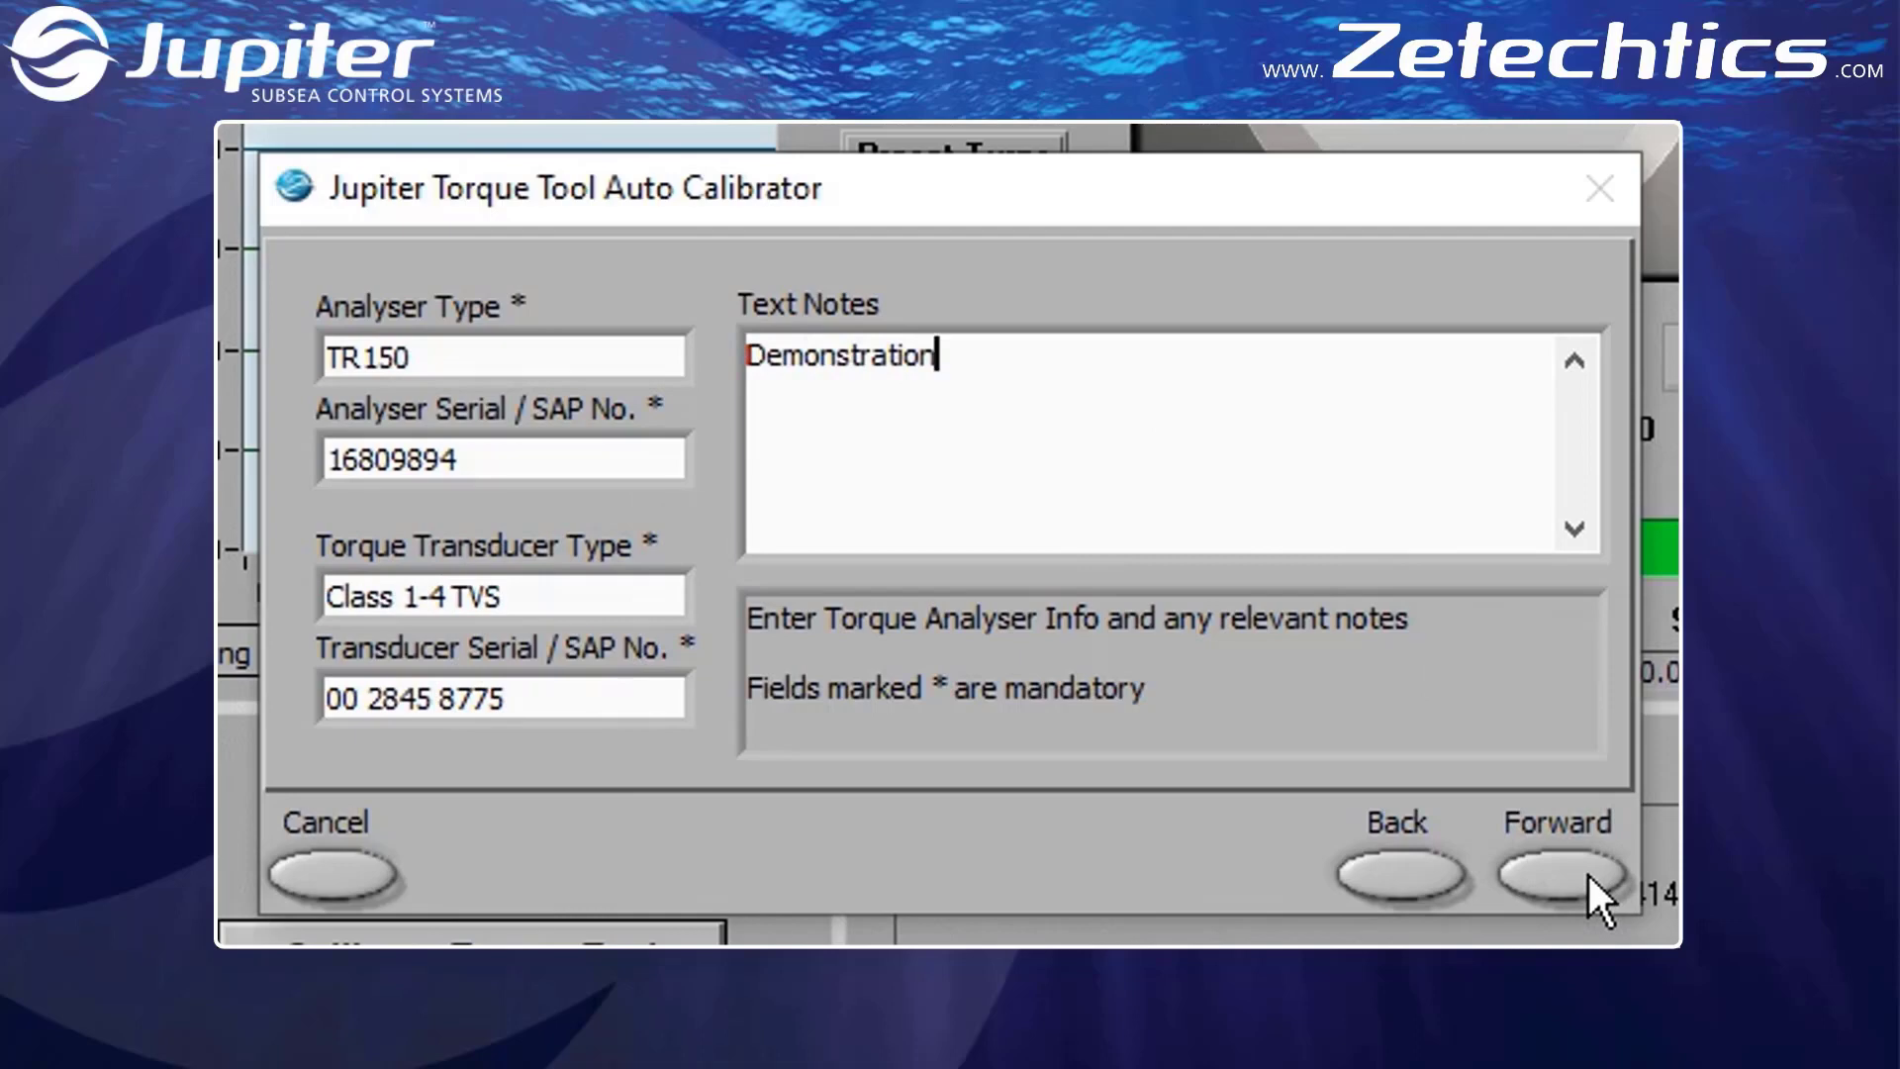
Continue with the torque control valve and transducer calibration data update enabled, and accept the calibration settings summary
{"action": "left_click", "coordinate": [1589, 875]}
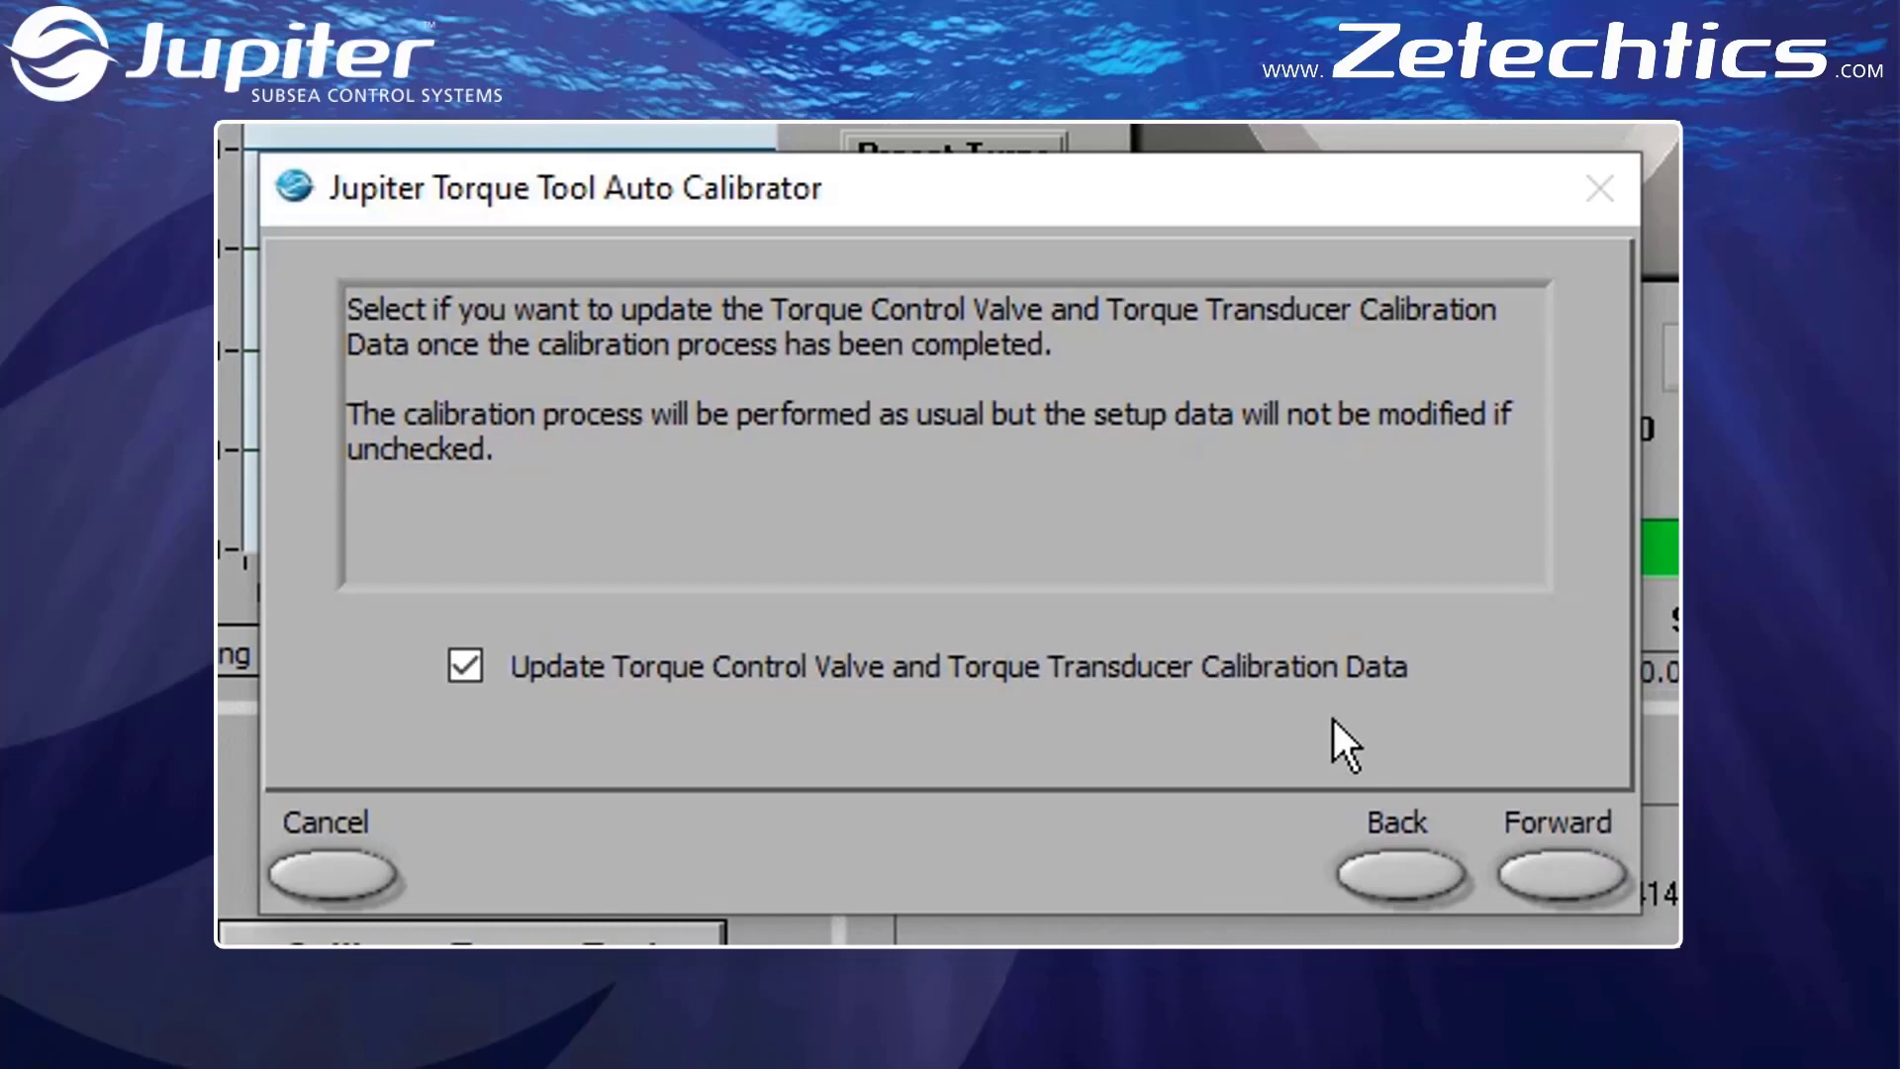
{"action": "left_click", "coordinate": [1557, 871]}
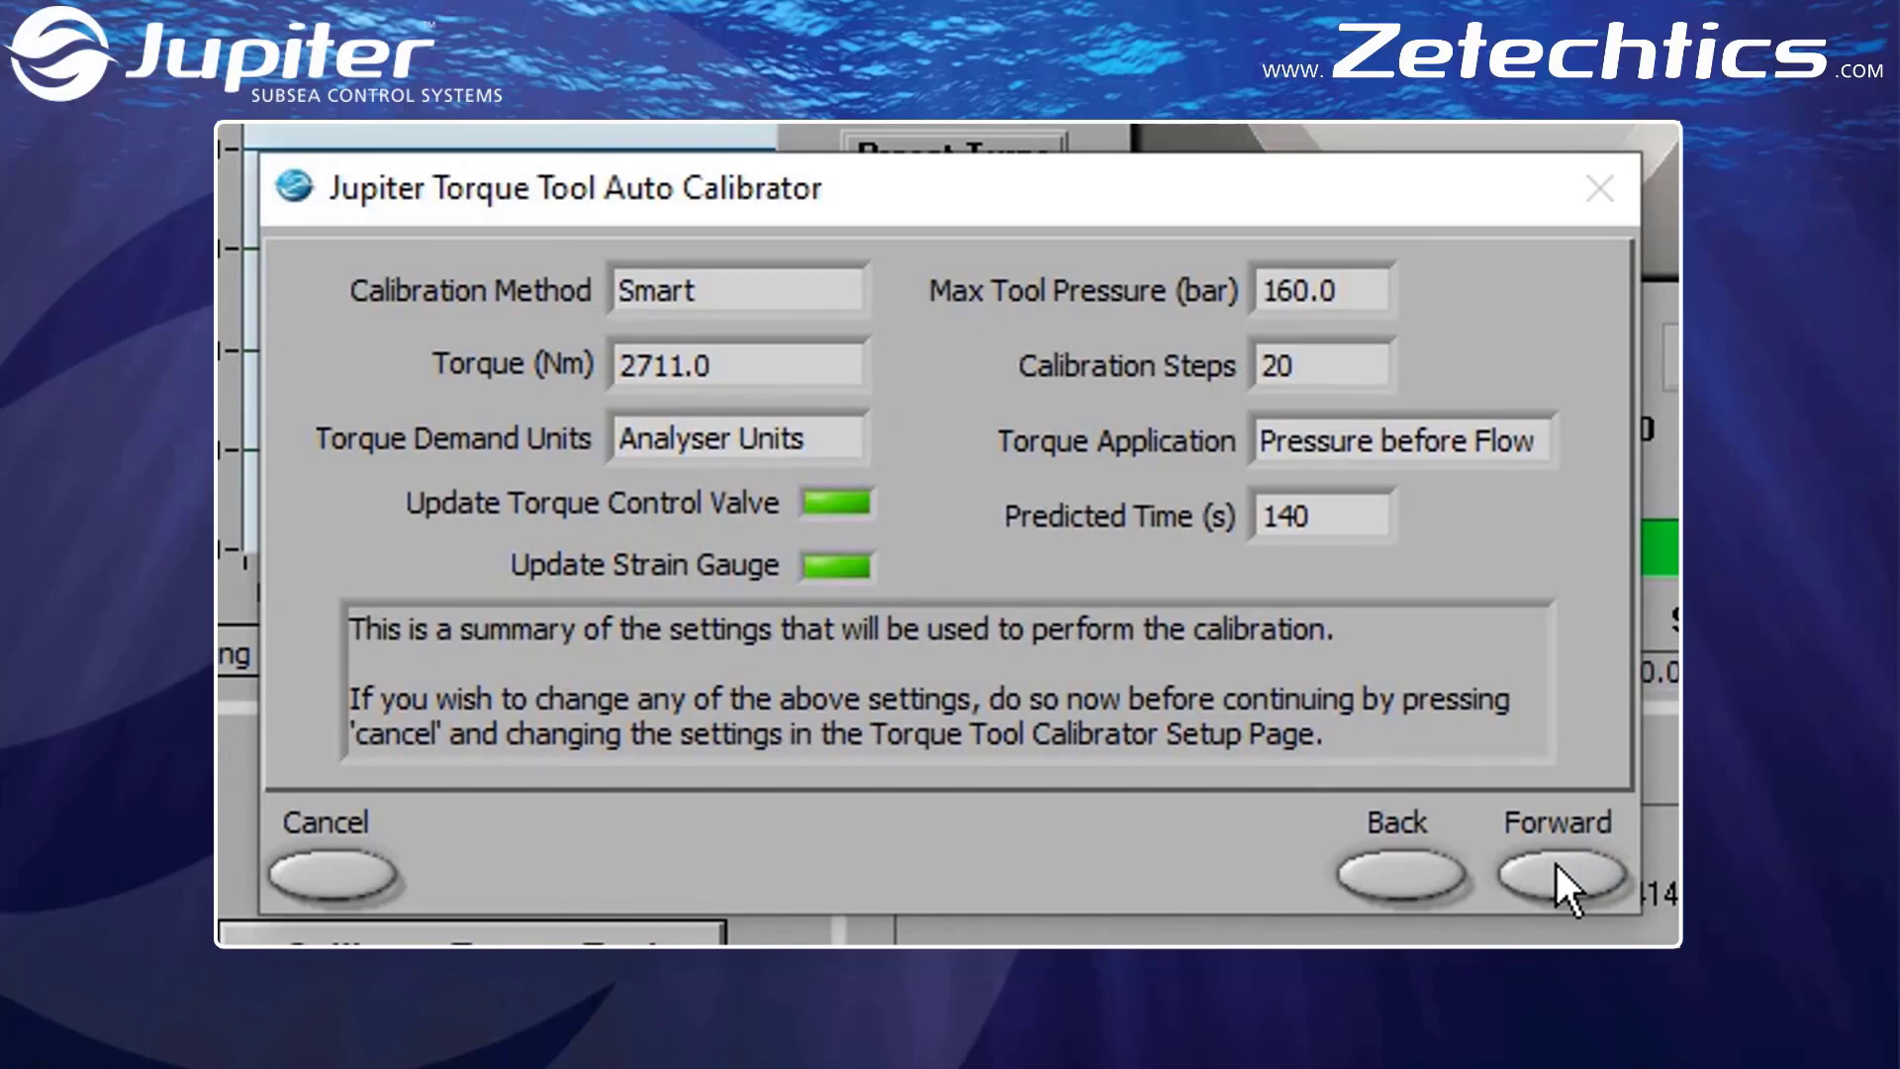
{"action": "left_click", "coordinate": [1557, 871]}
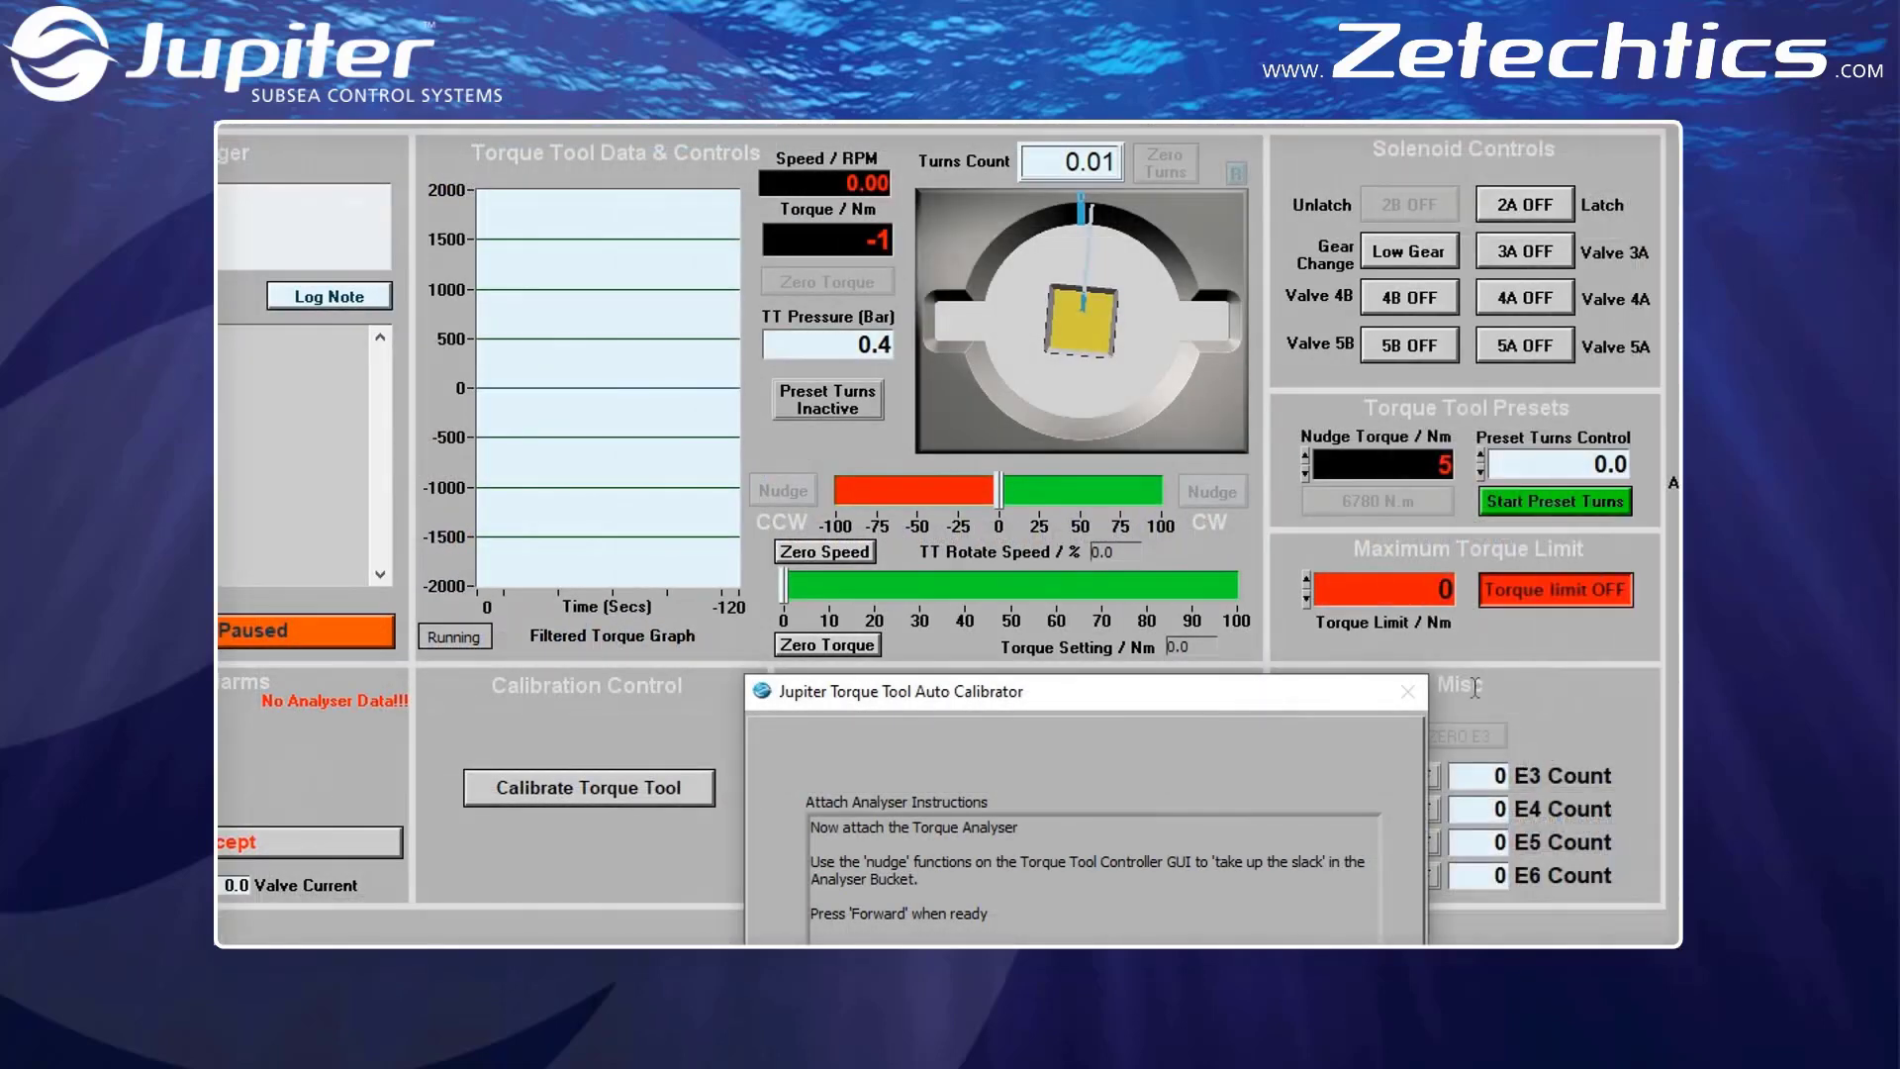
Latch the torque tool, switch it to High Gear, and nudge it clockwise to take up the slack in the analyser bucket
{"action": "left_click", "coordinate": [1536, 204]}
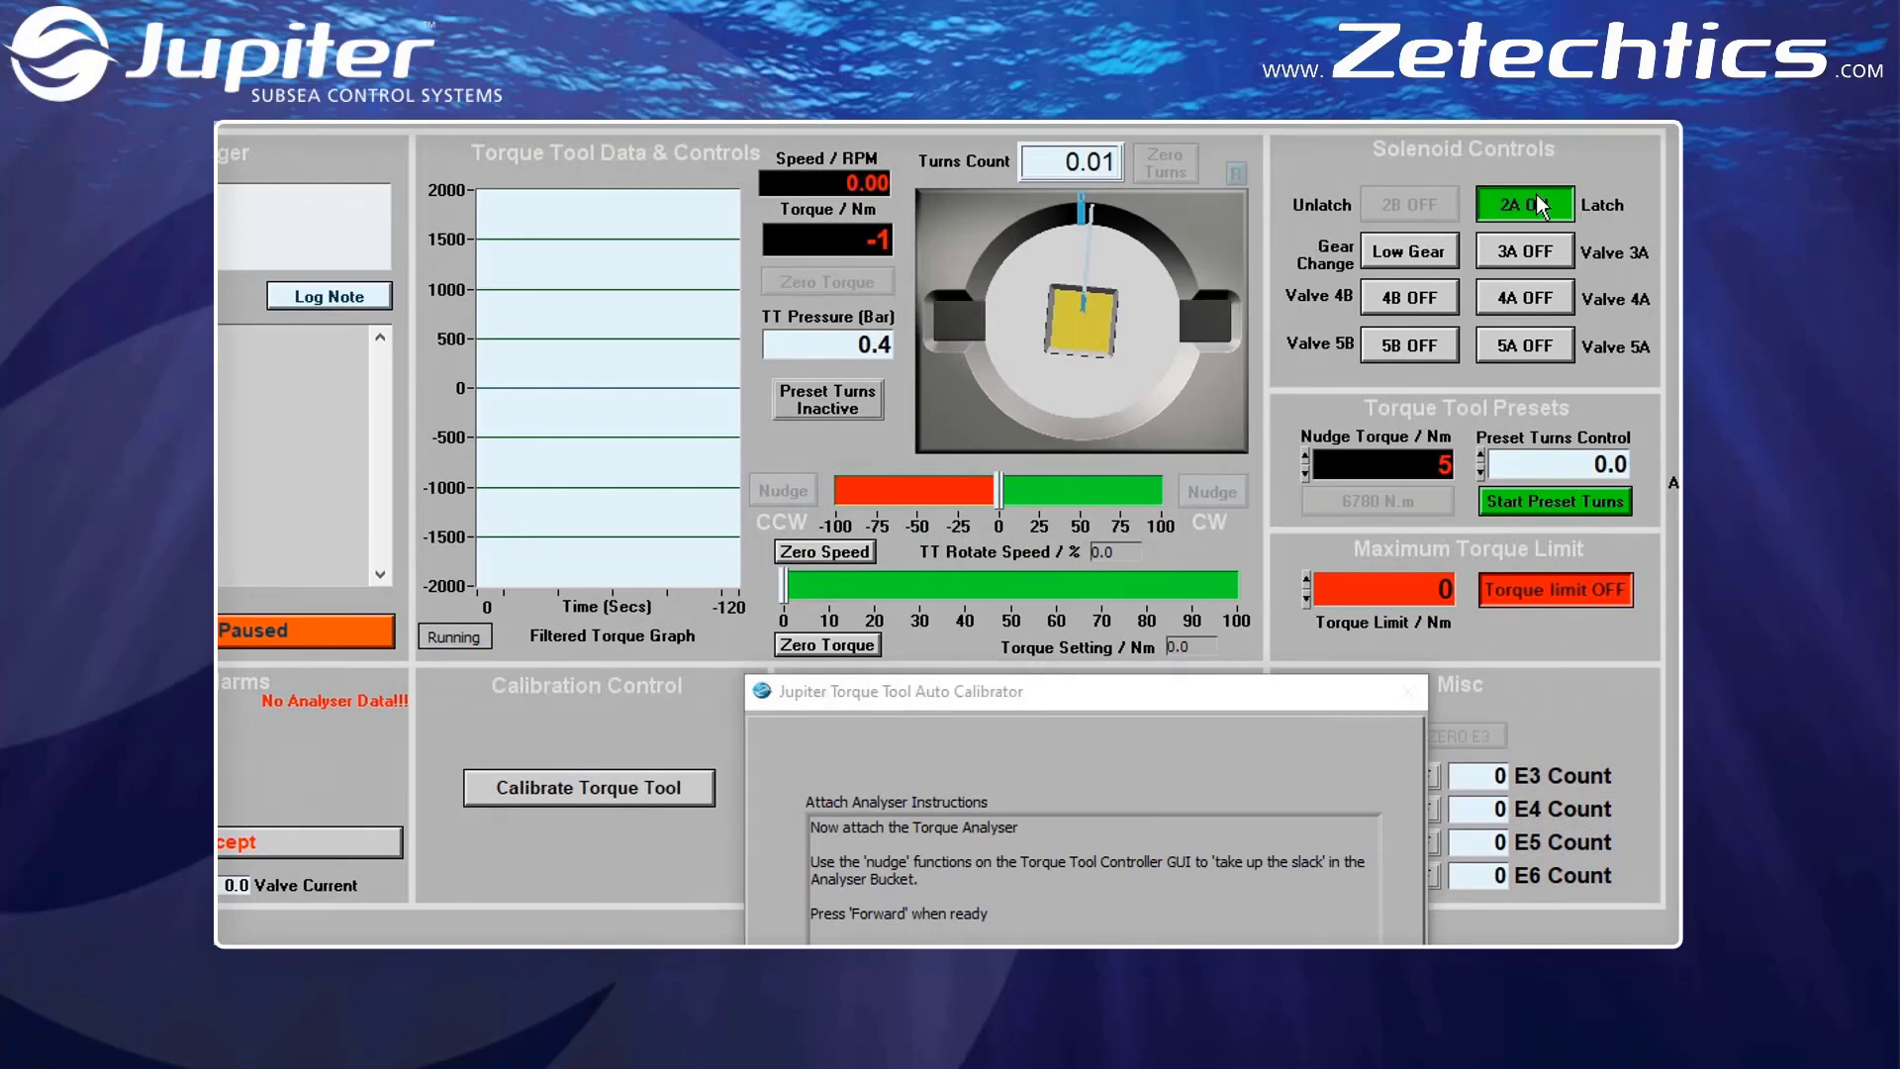
{"action": "left_click", "coordinate": [1426, 251]}
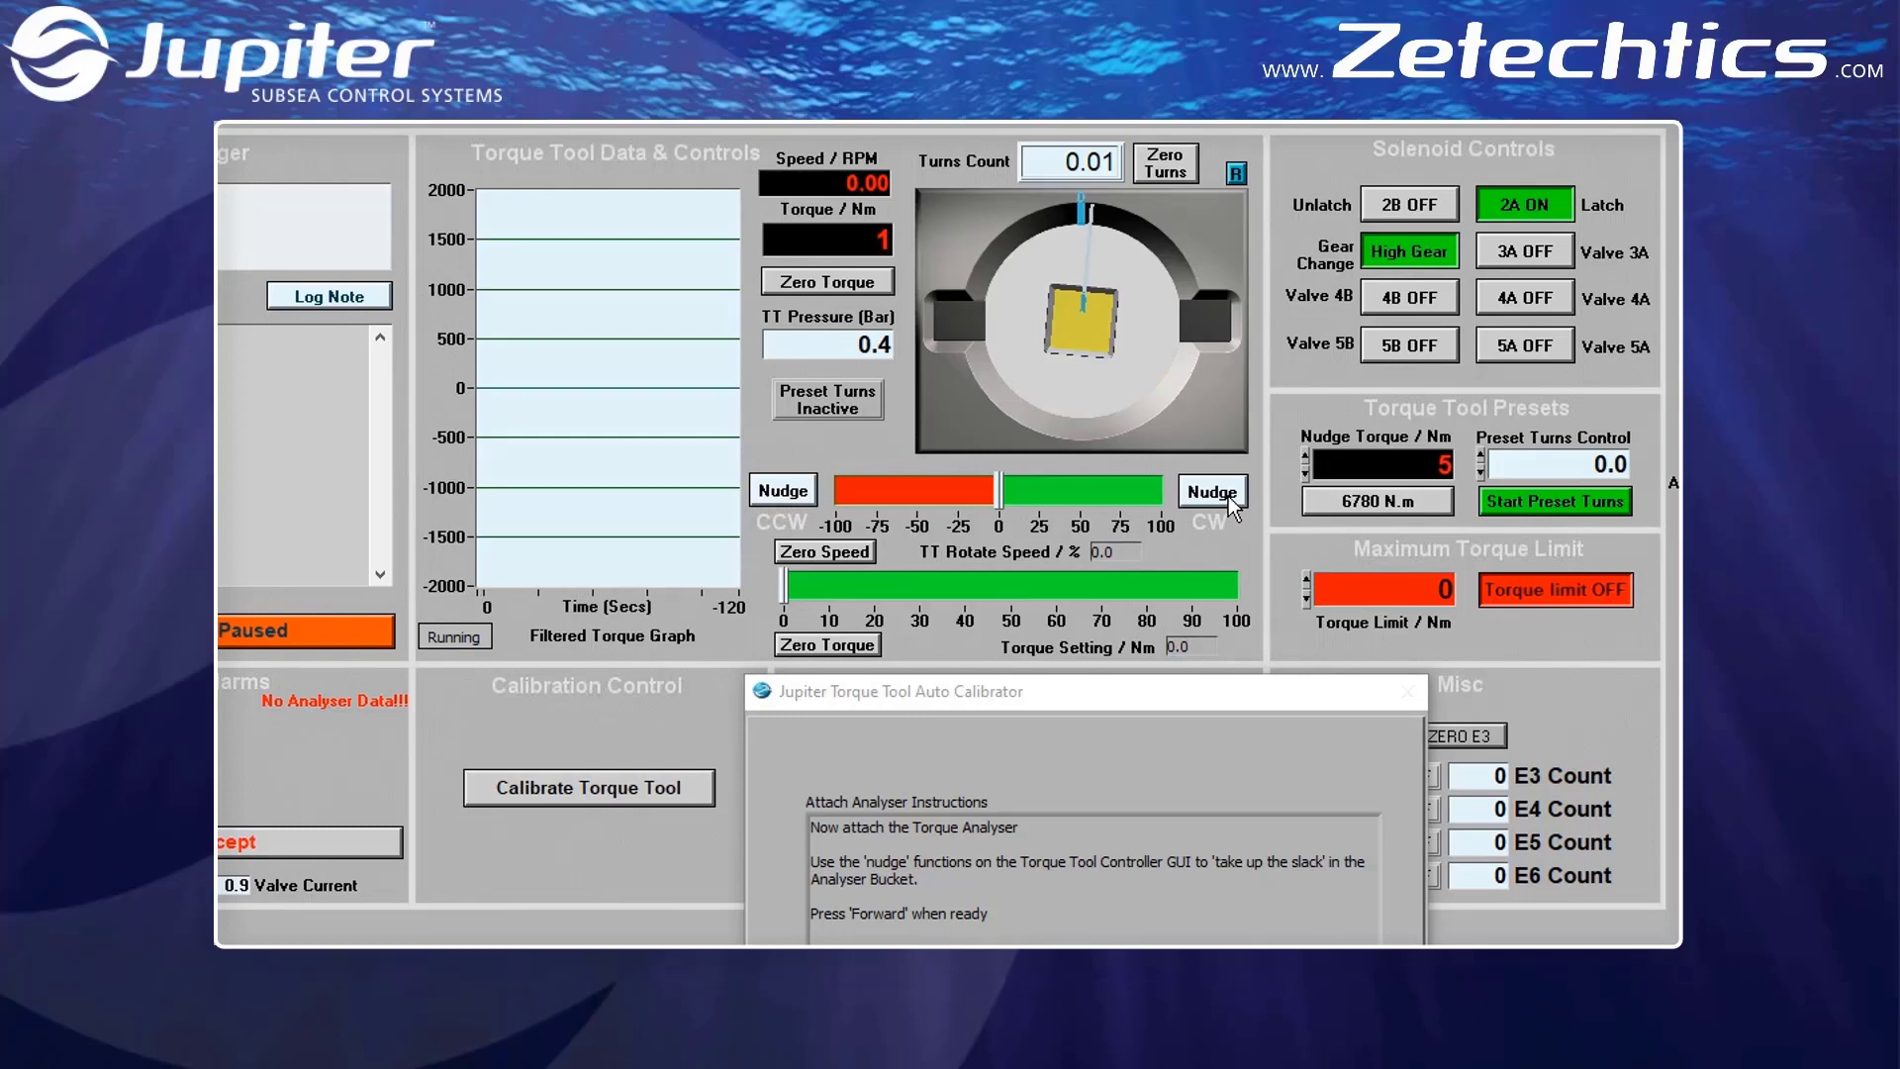
{"action": "left_click", "coordinate": [1227, 496]}
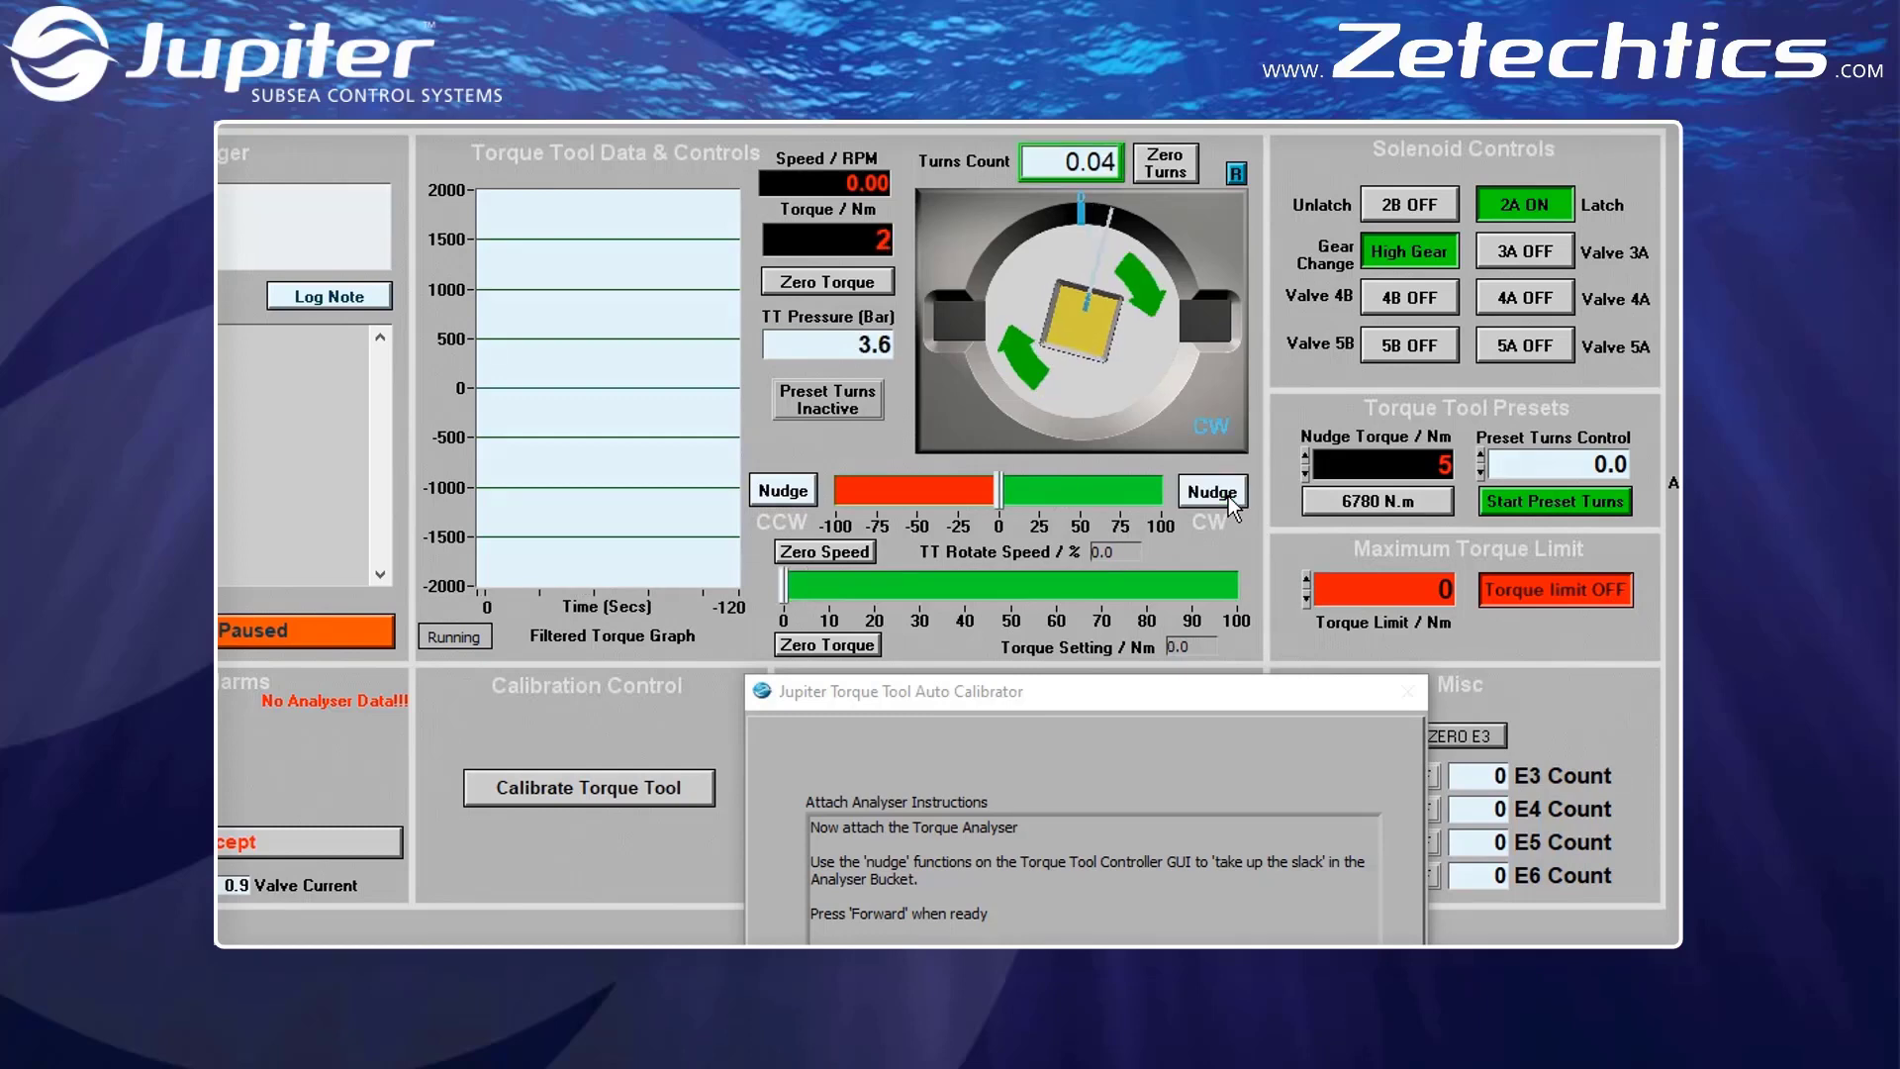
{"action": "left_click", "coordinate": [1227, 497]}
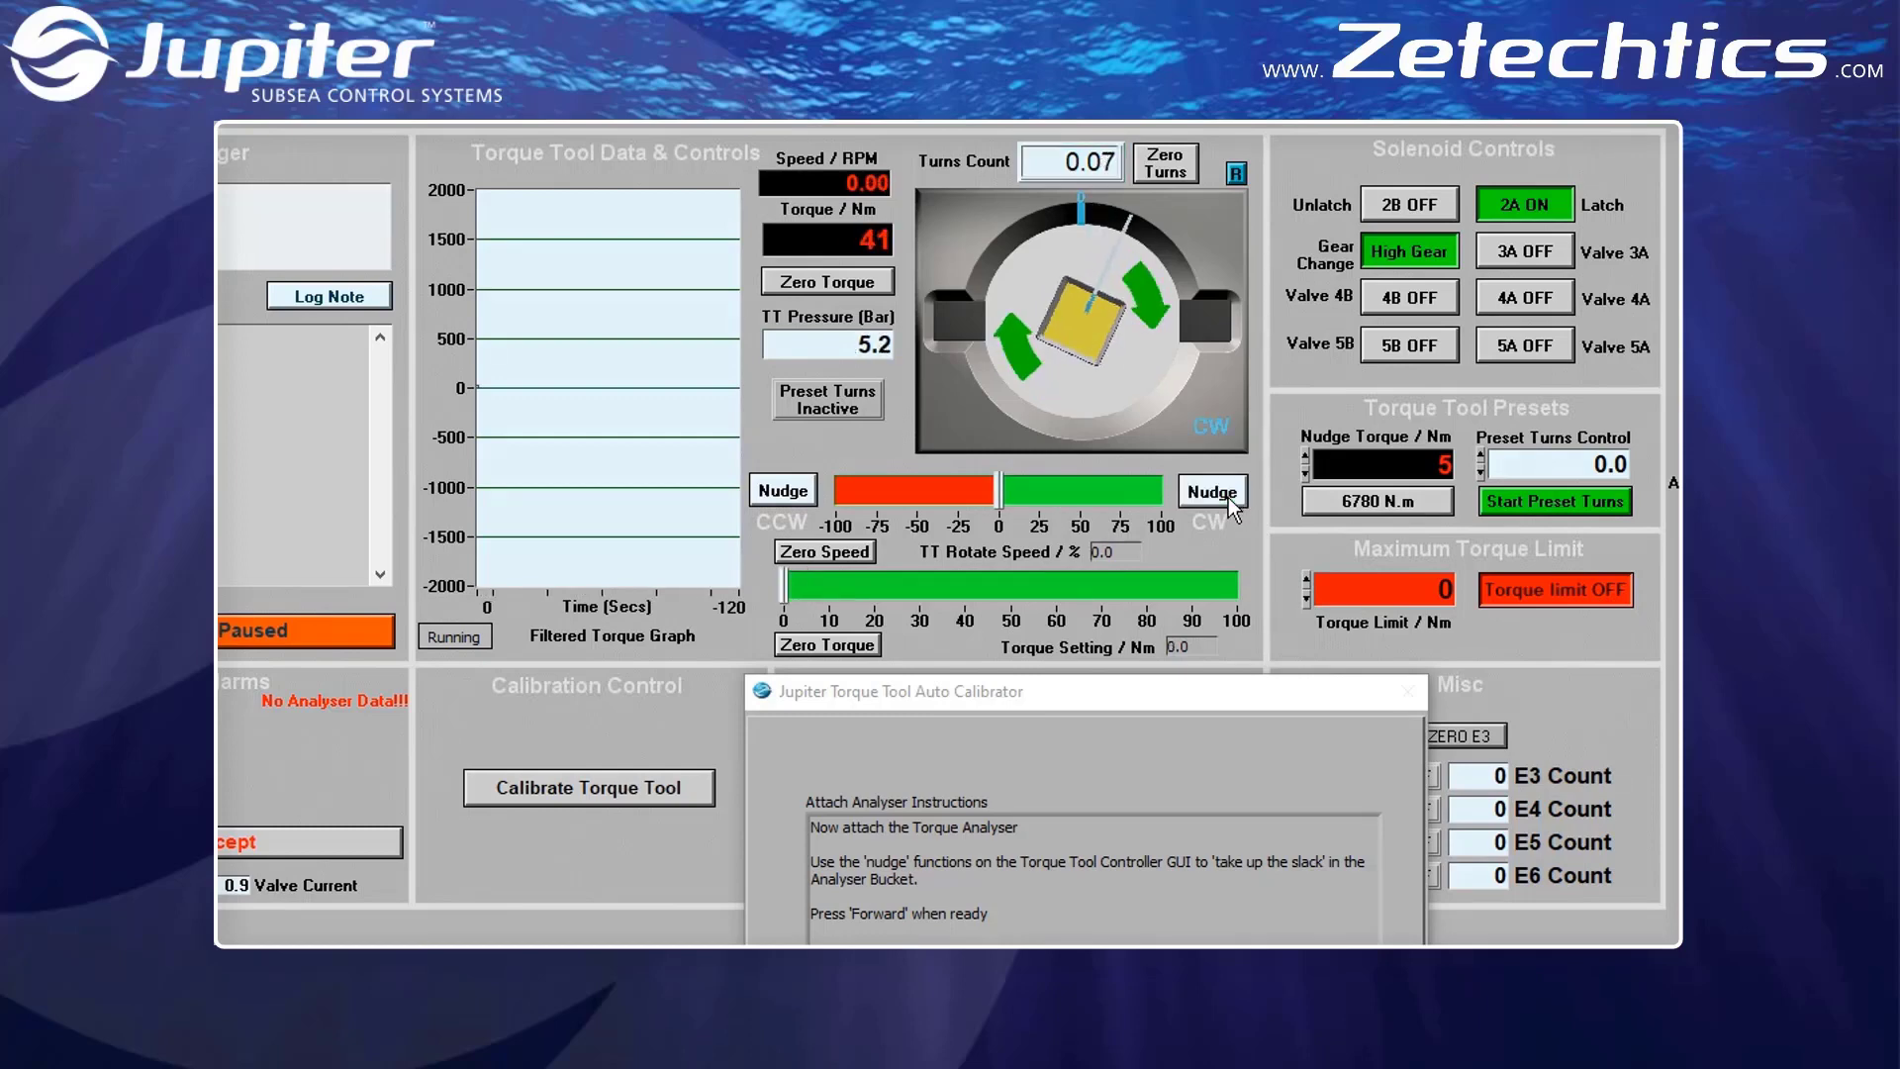
{"action": "left_click", "coordinate": [1227, 497]}
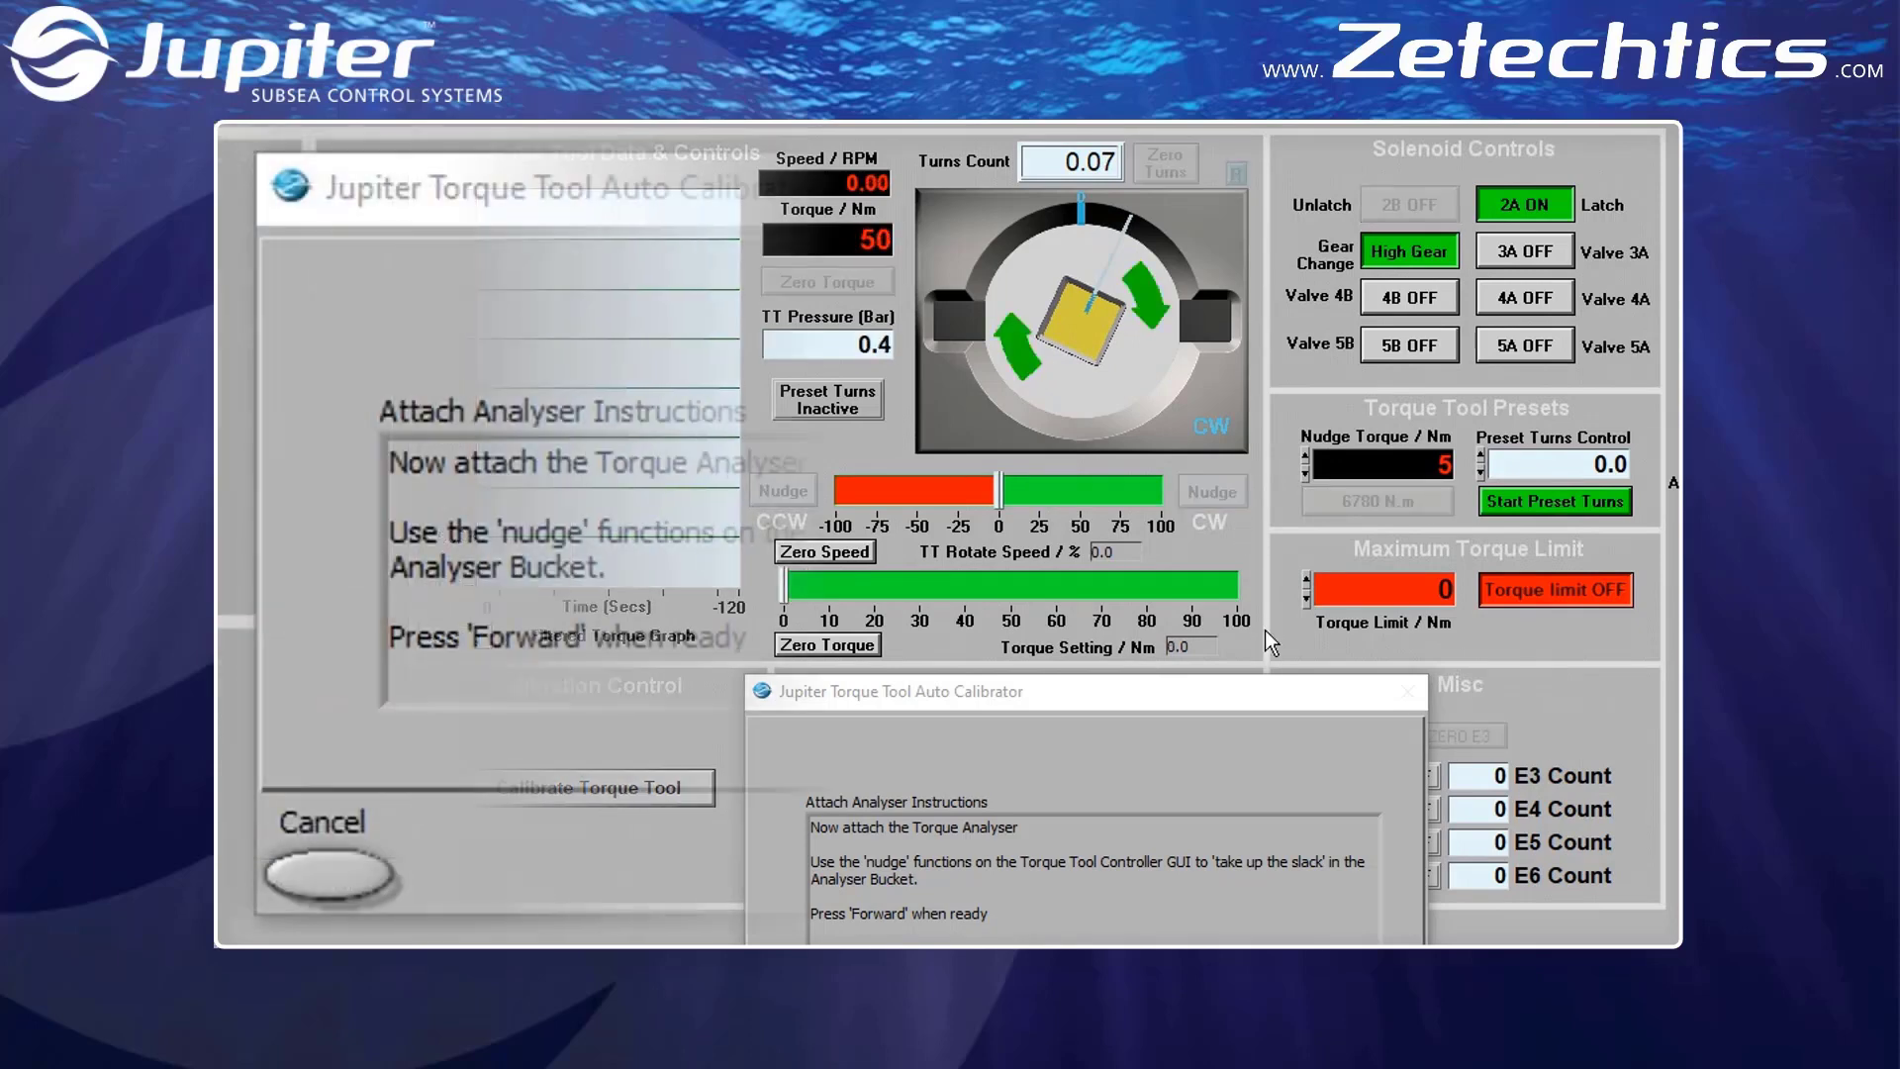
Run the smart calibration to completion and proceed to the strain gauge error results
{"action": "left_click", "coordinate": [1582, 877]}
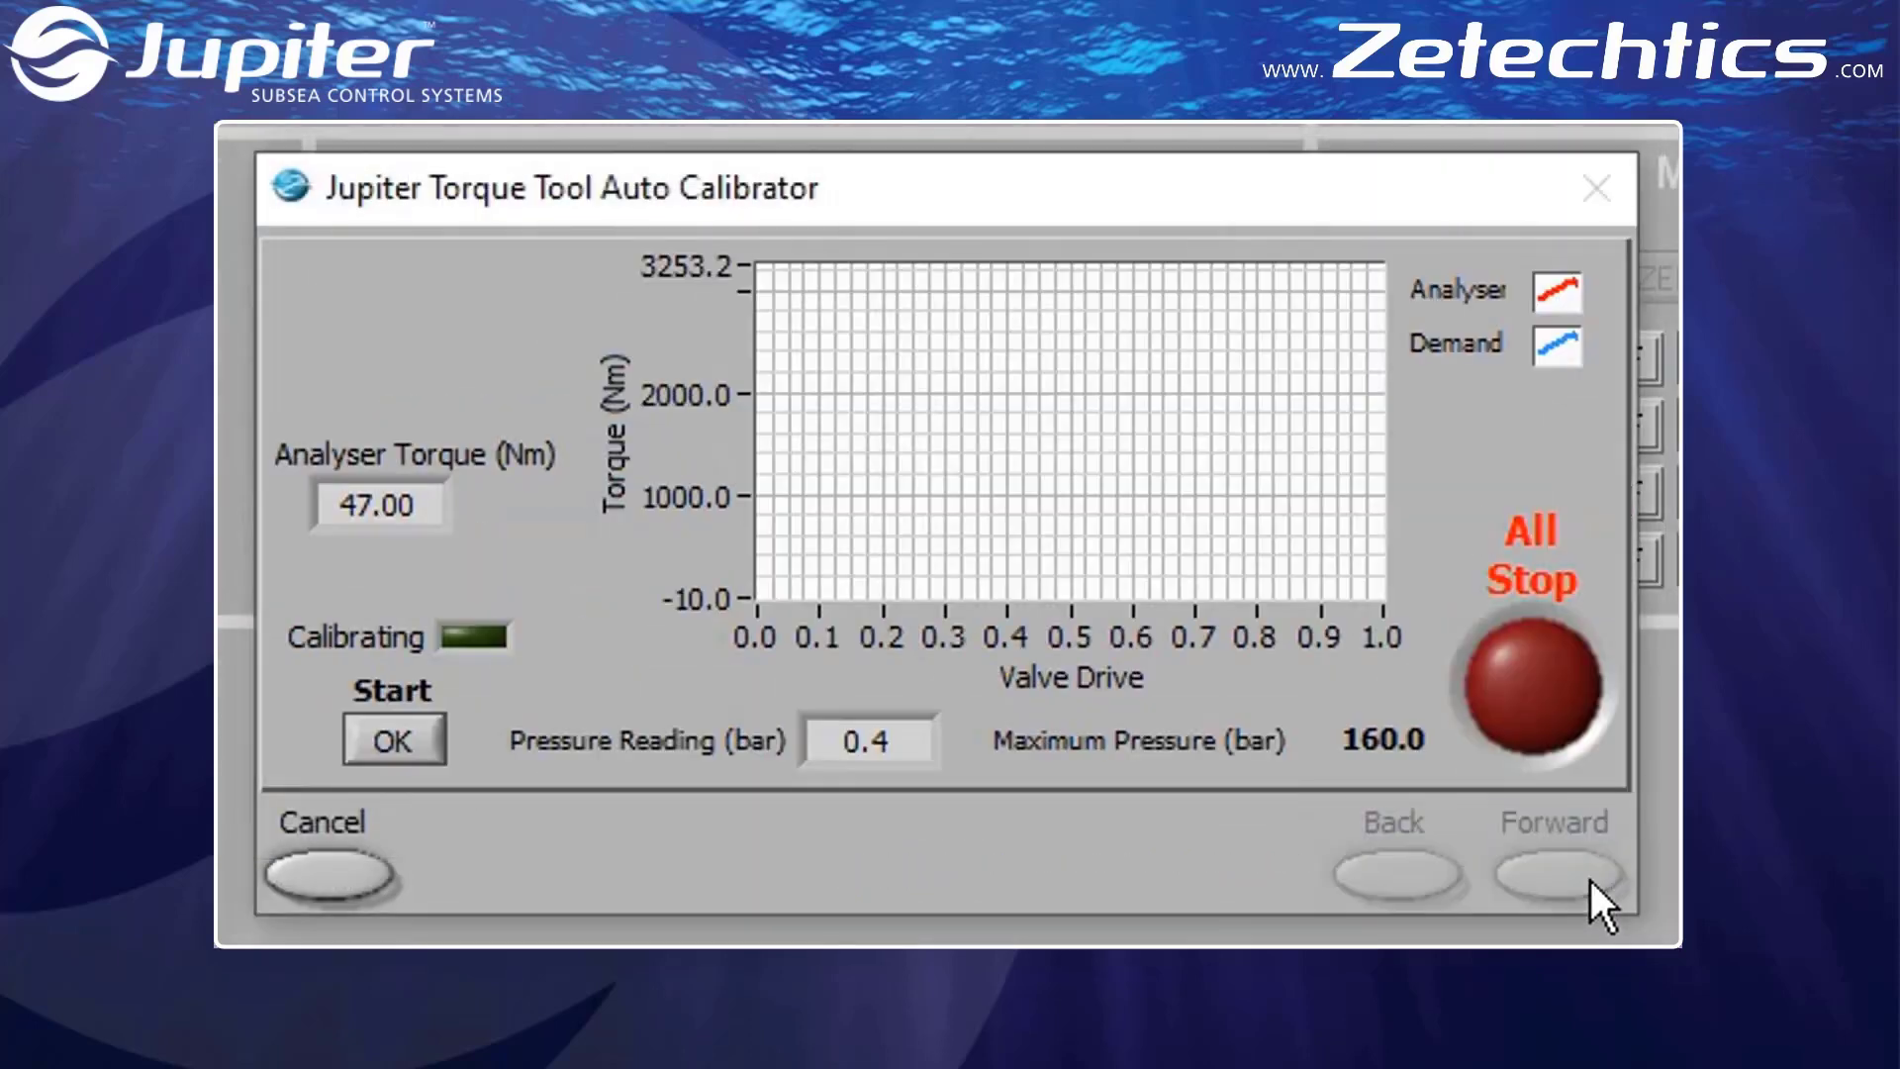
{"action": "left_click", "coordinate": [364, 746]}
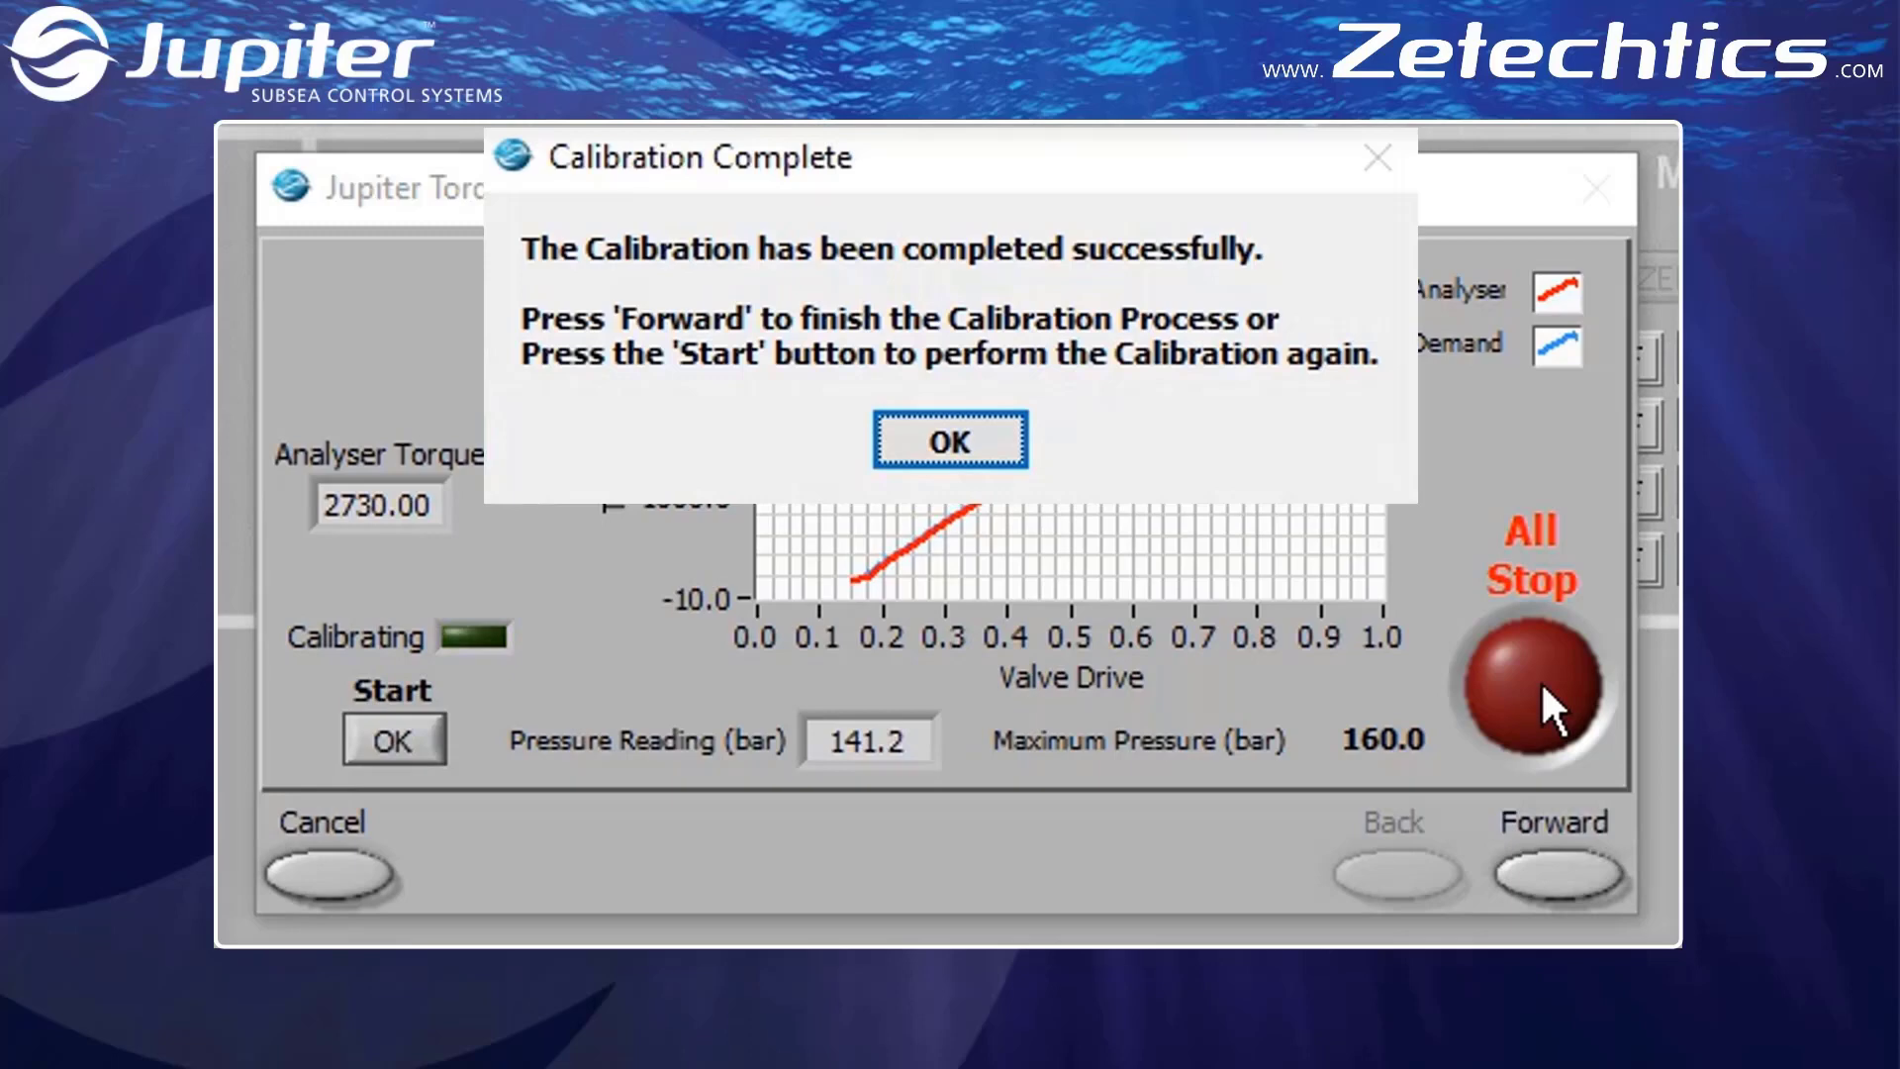
{"action": "left_click", "coordinate": [1009, 457]}
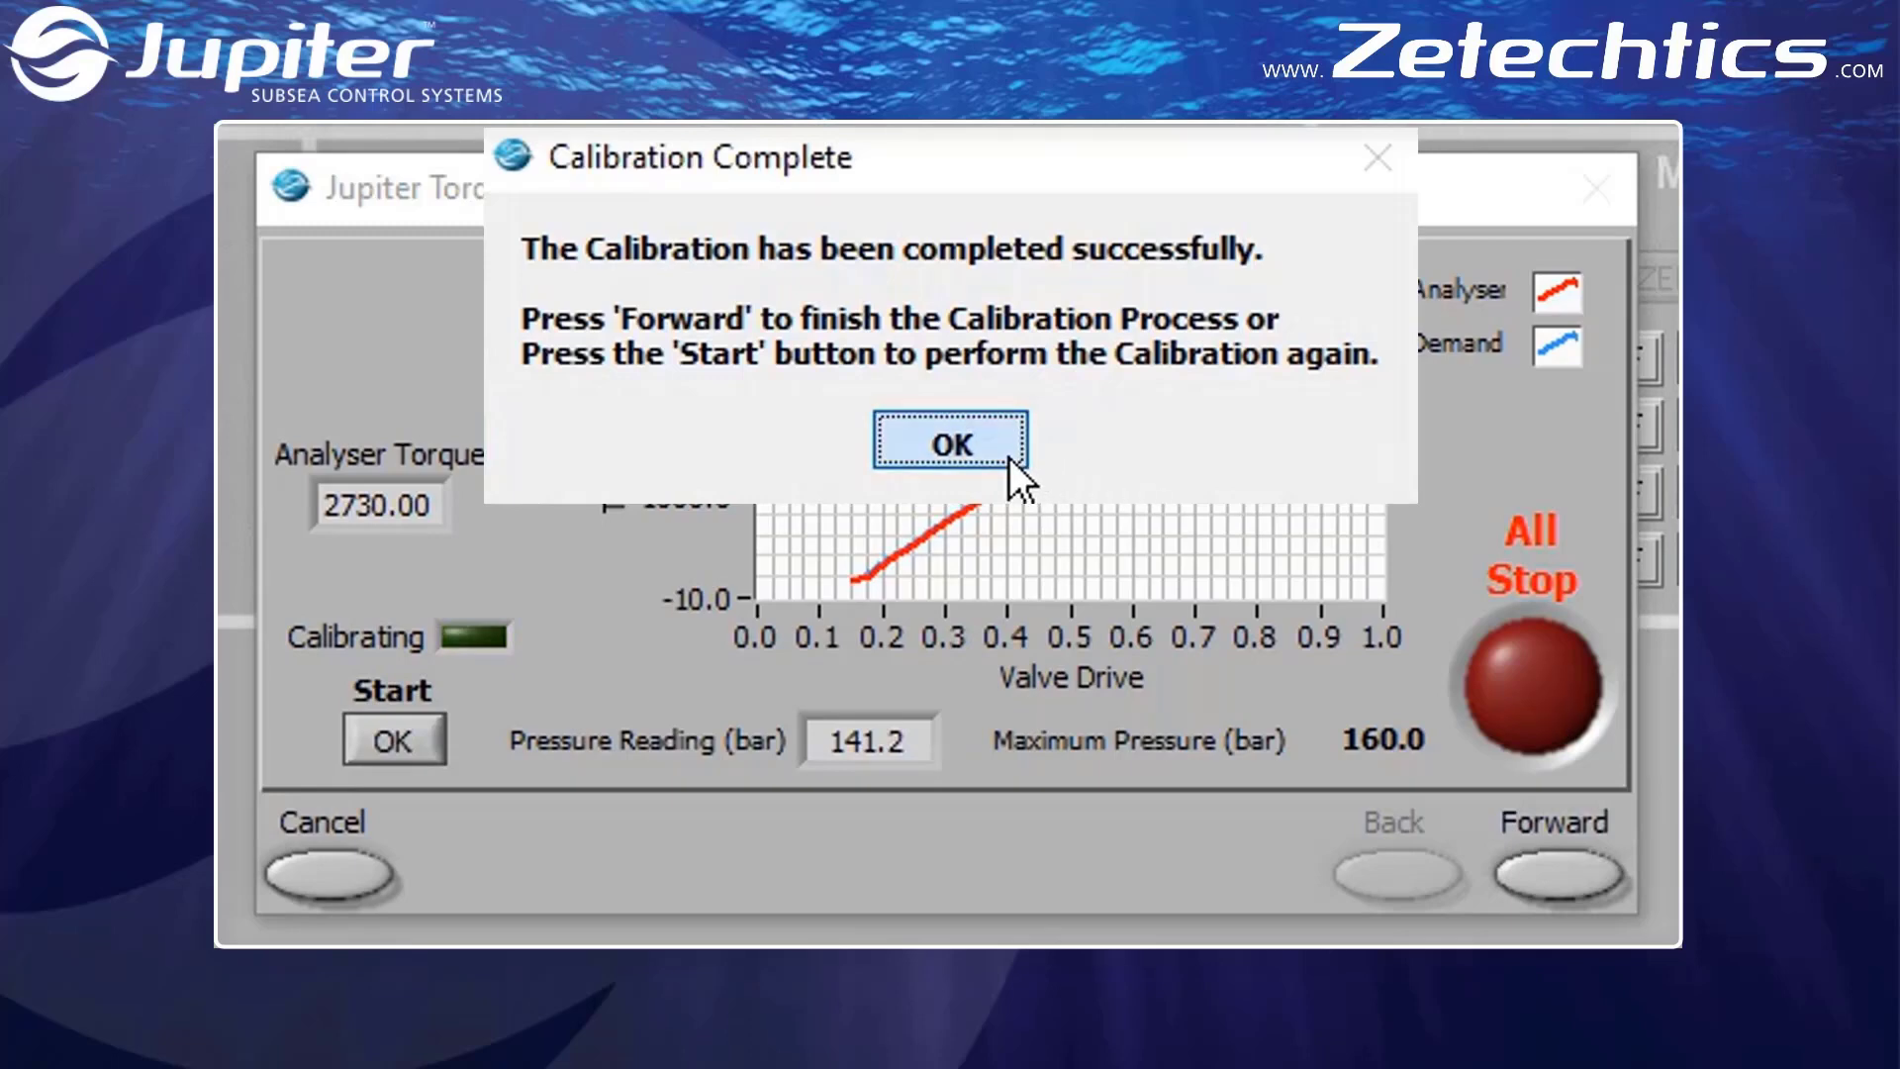
{"action": "left_click", "coordinate": [1529, 877]}
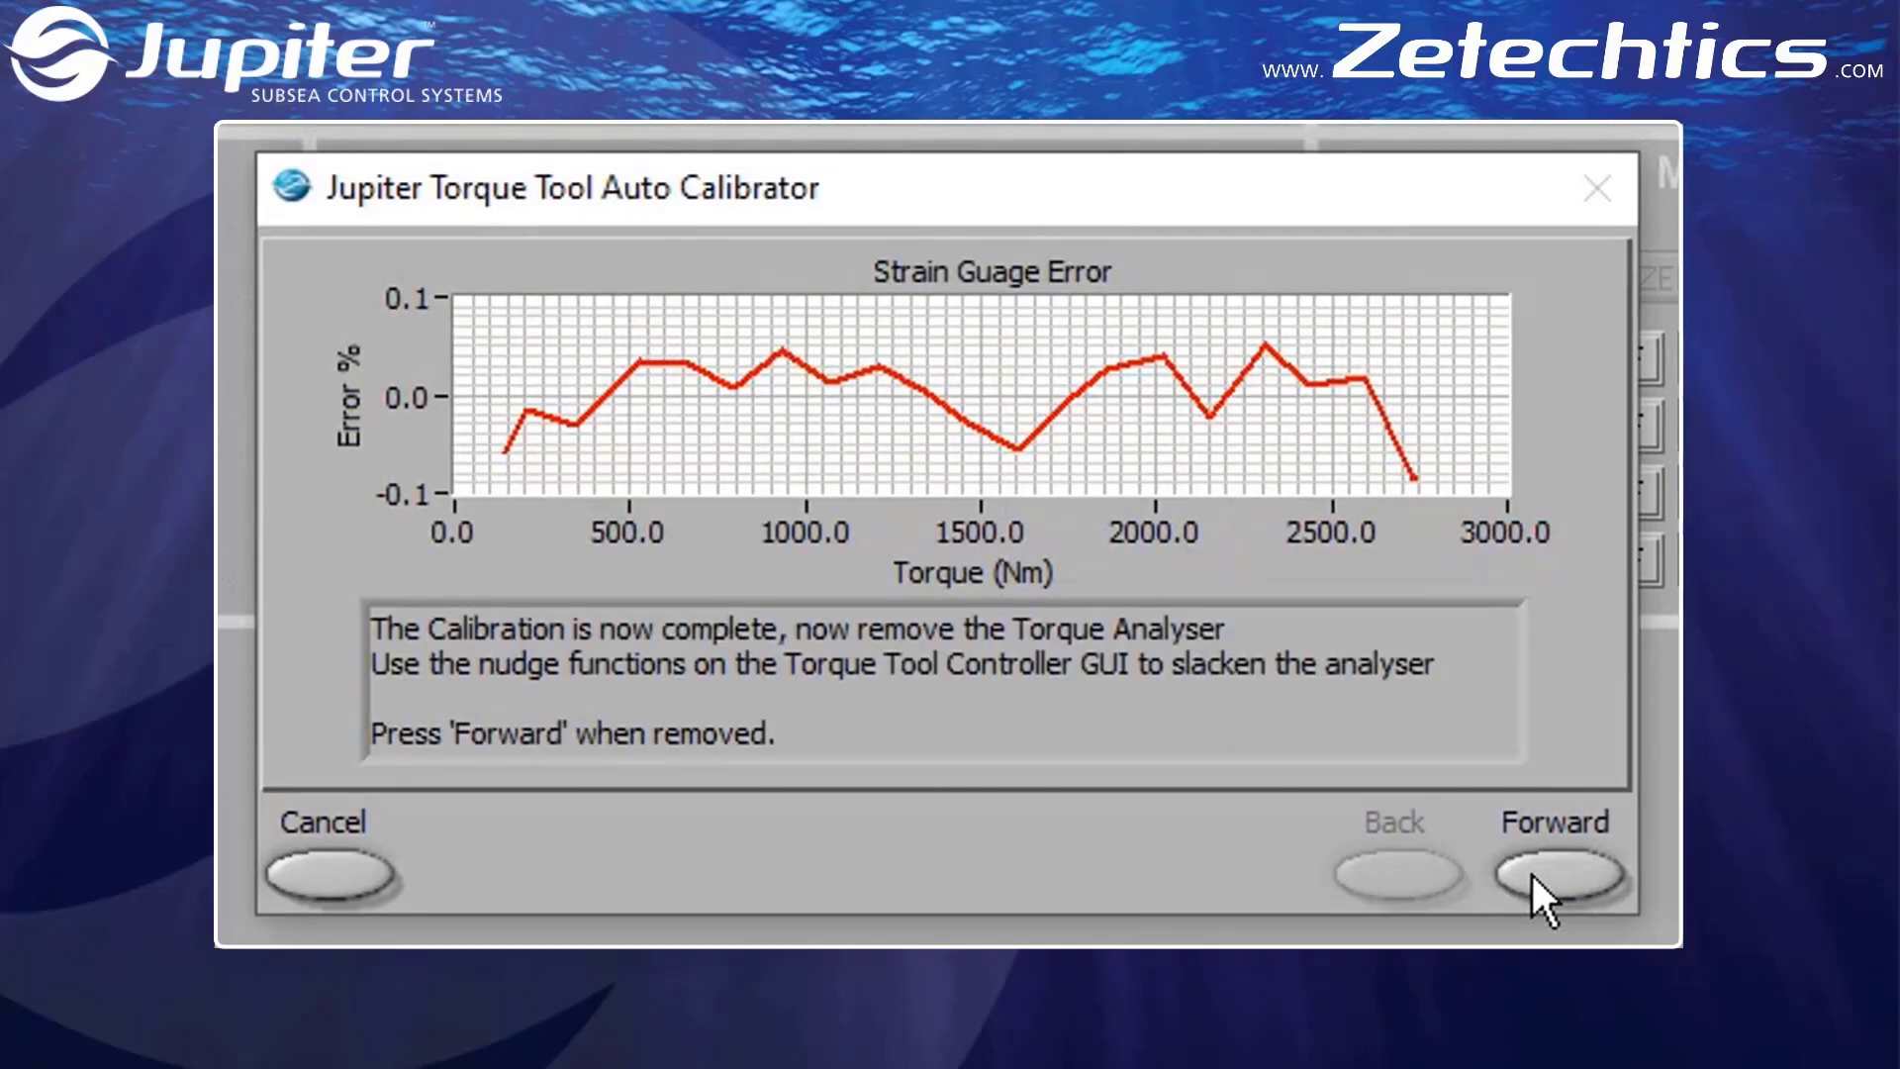
Finish the calibration wizard and choose to save the changes to the *.JUS file
{"action": "left_click", "coordinate": [1533, 875]}
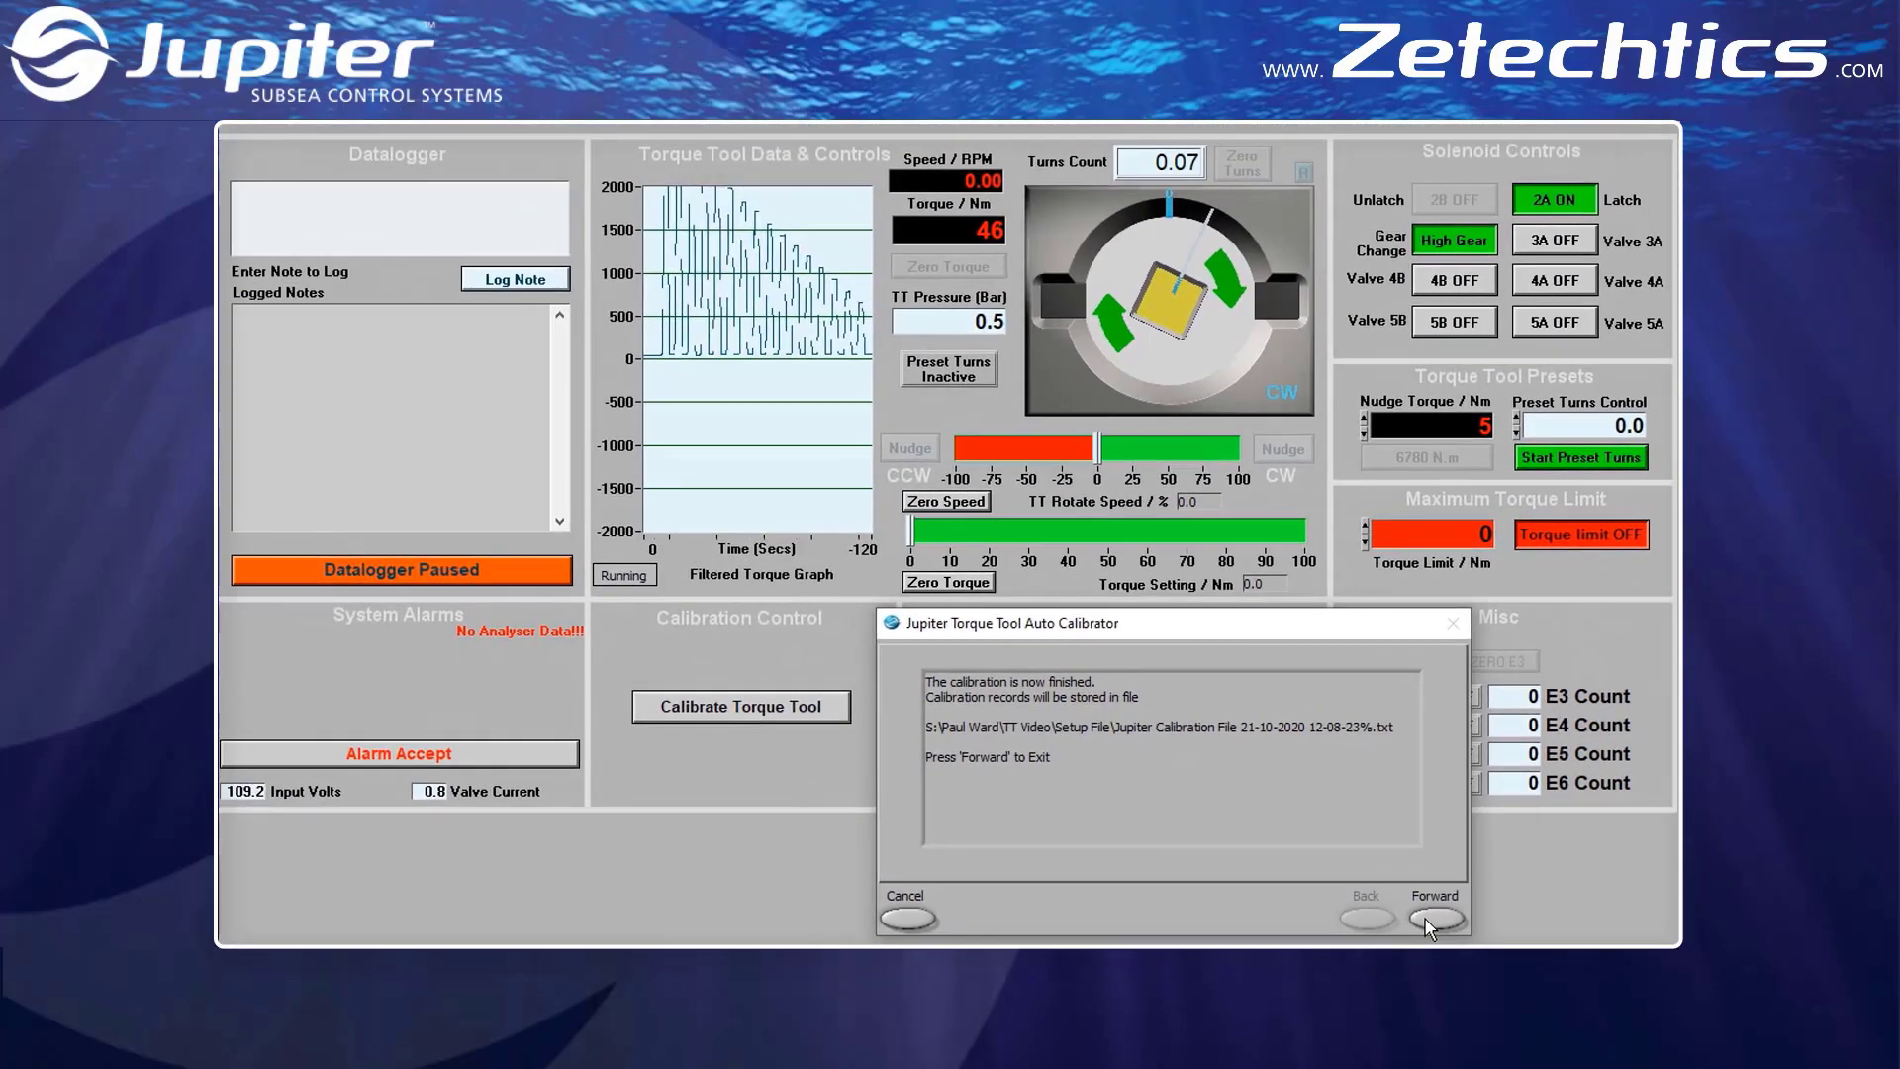
{"action": "left_click", "coordinate": [1431, 921]}
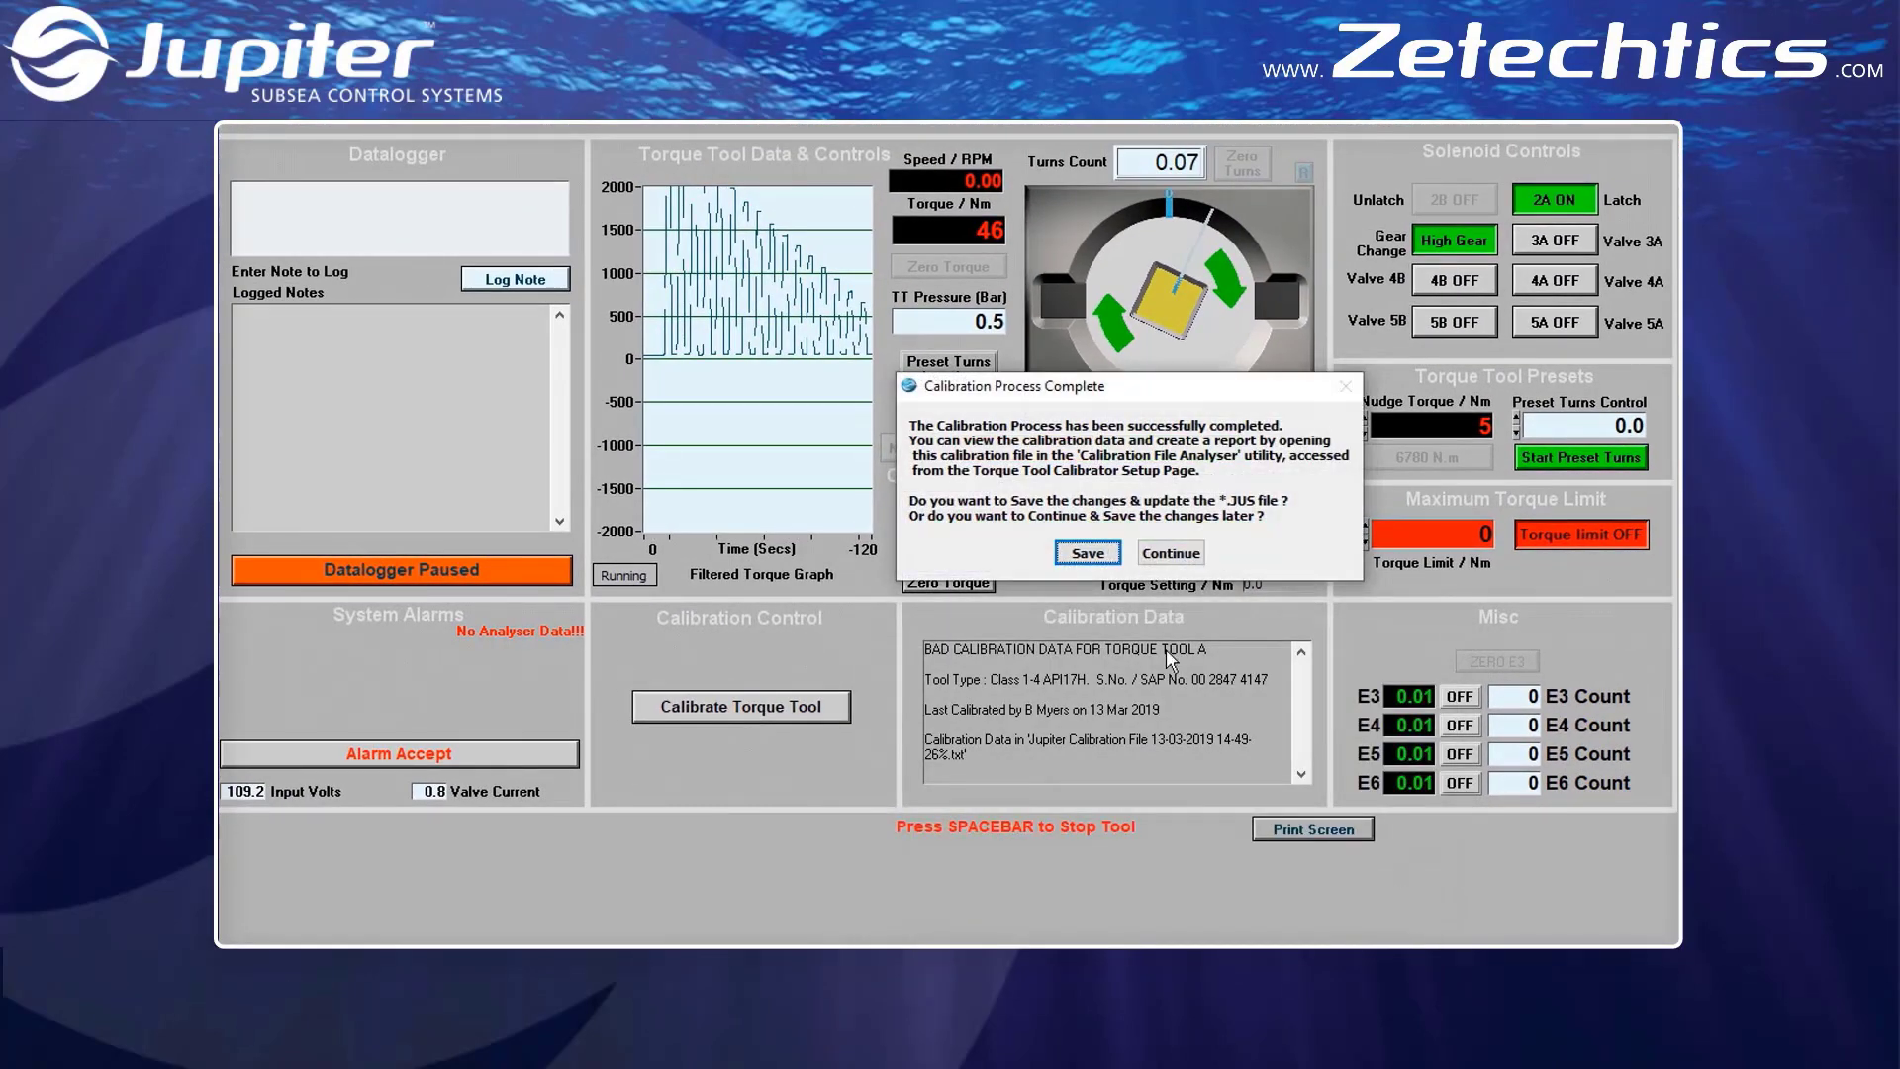
{"action": "left_click", "coordinate": [1092, 553]}
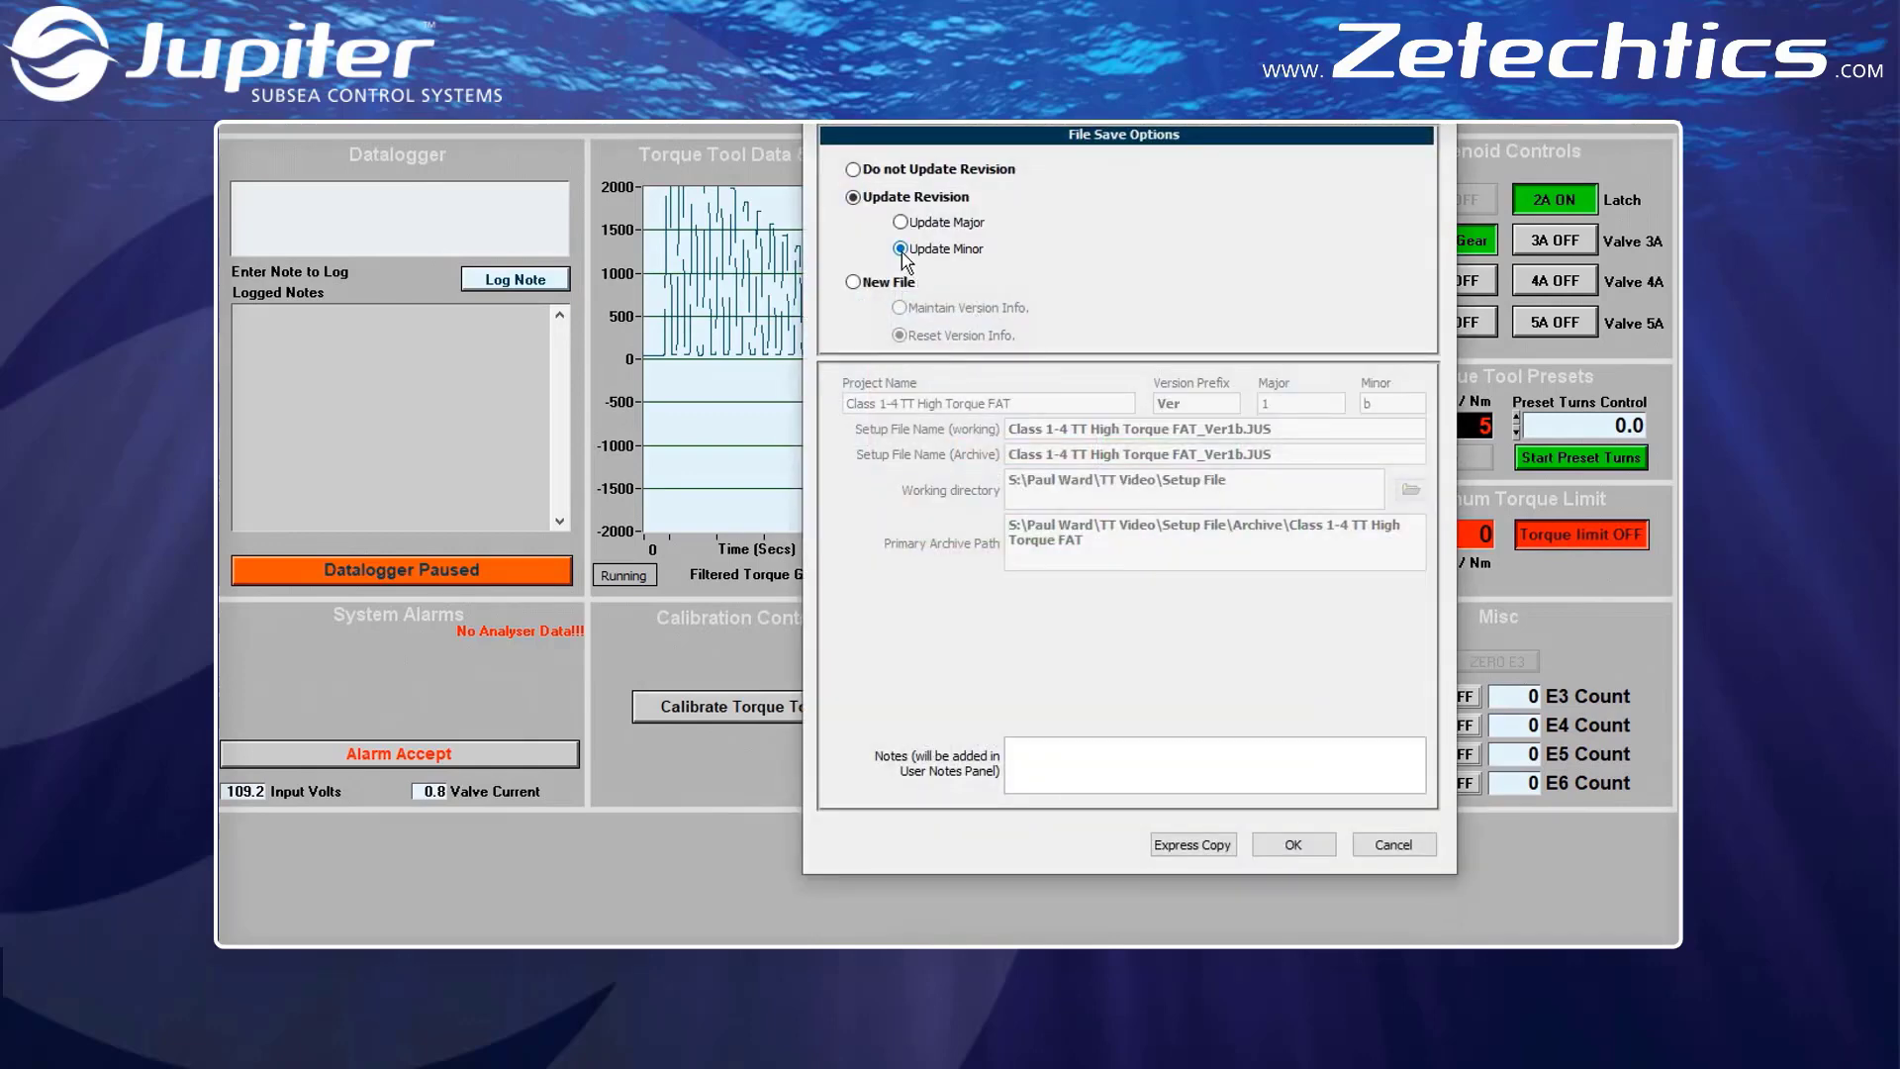
Save the setup as a new file with reset version info and the project name Class 1-4 TT High Torque Calibration
{"action": "left_click", "coordinate": [853, 283]}
{"action": "key", "text": "ctrl+shift+Left"}
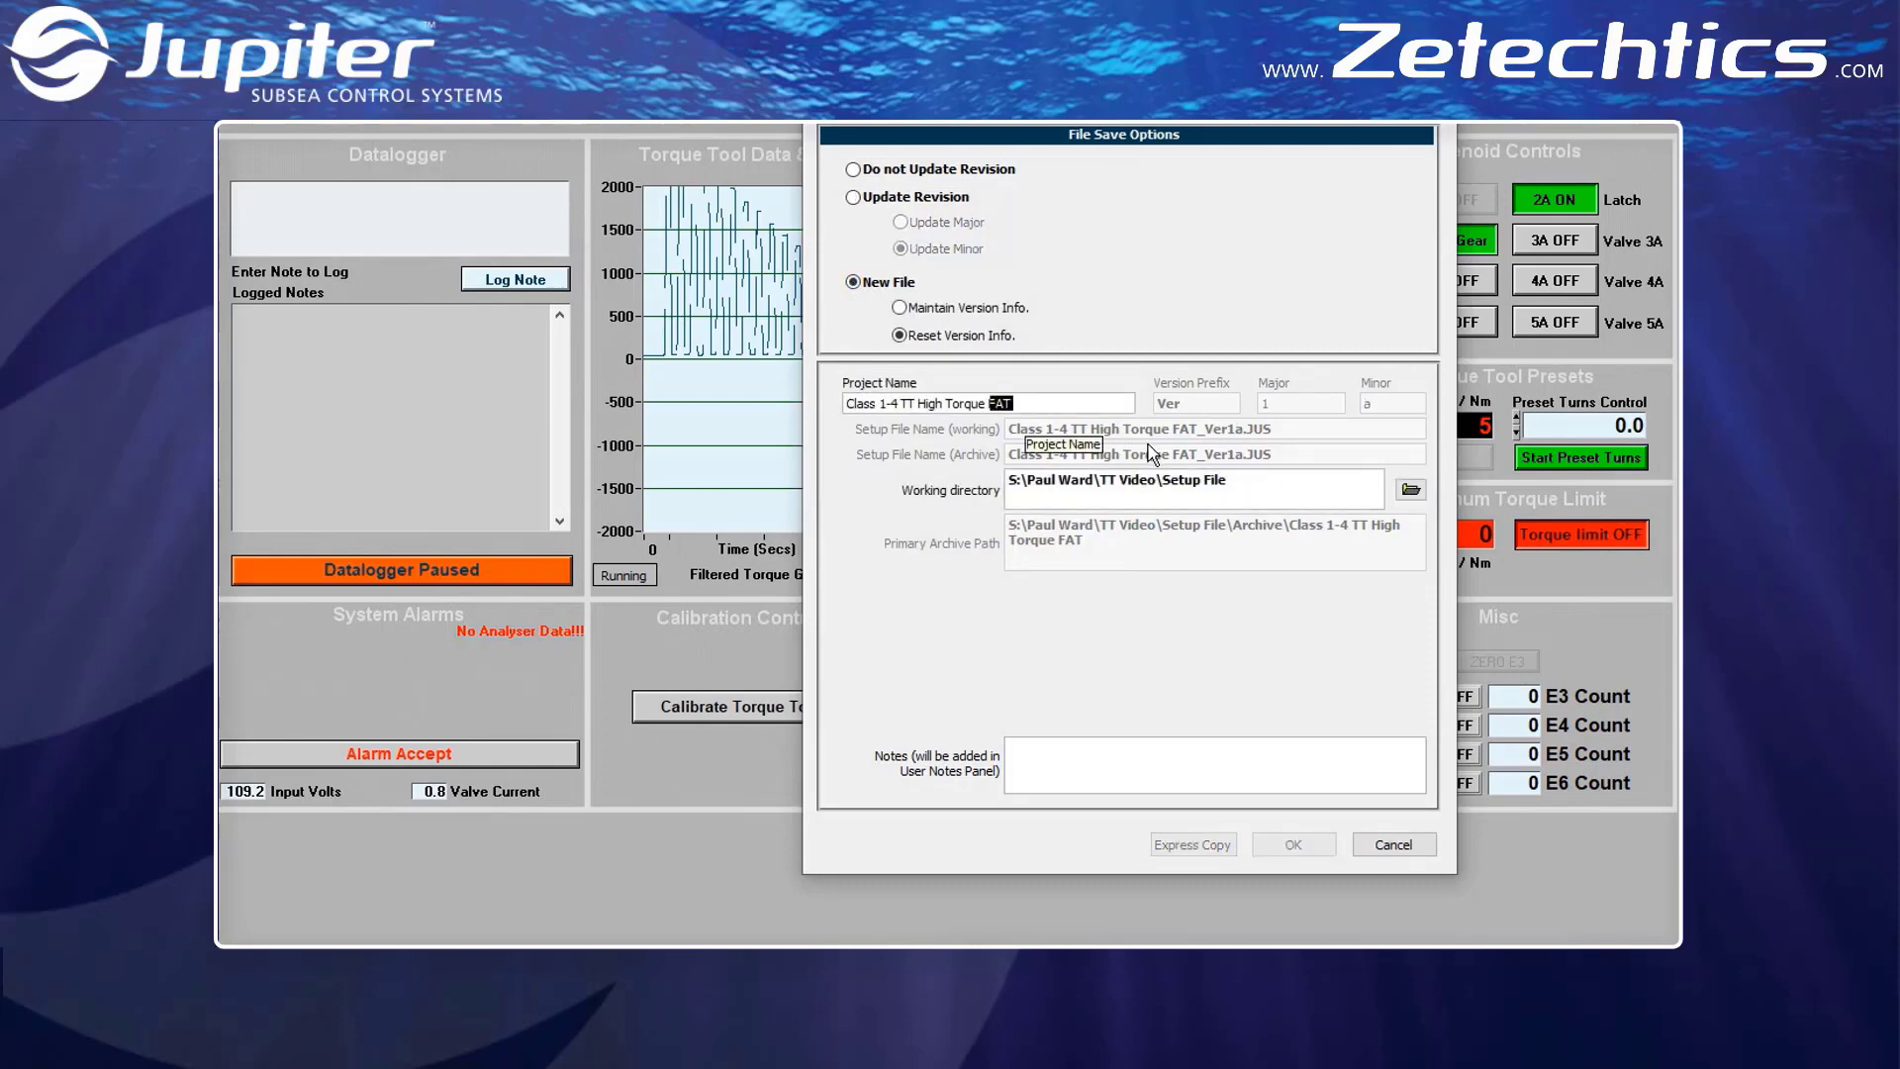
{"action": "type", "text": "Calibration"}
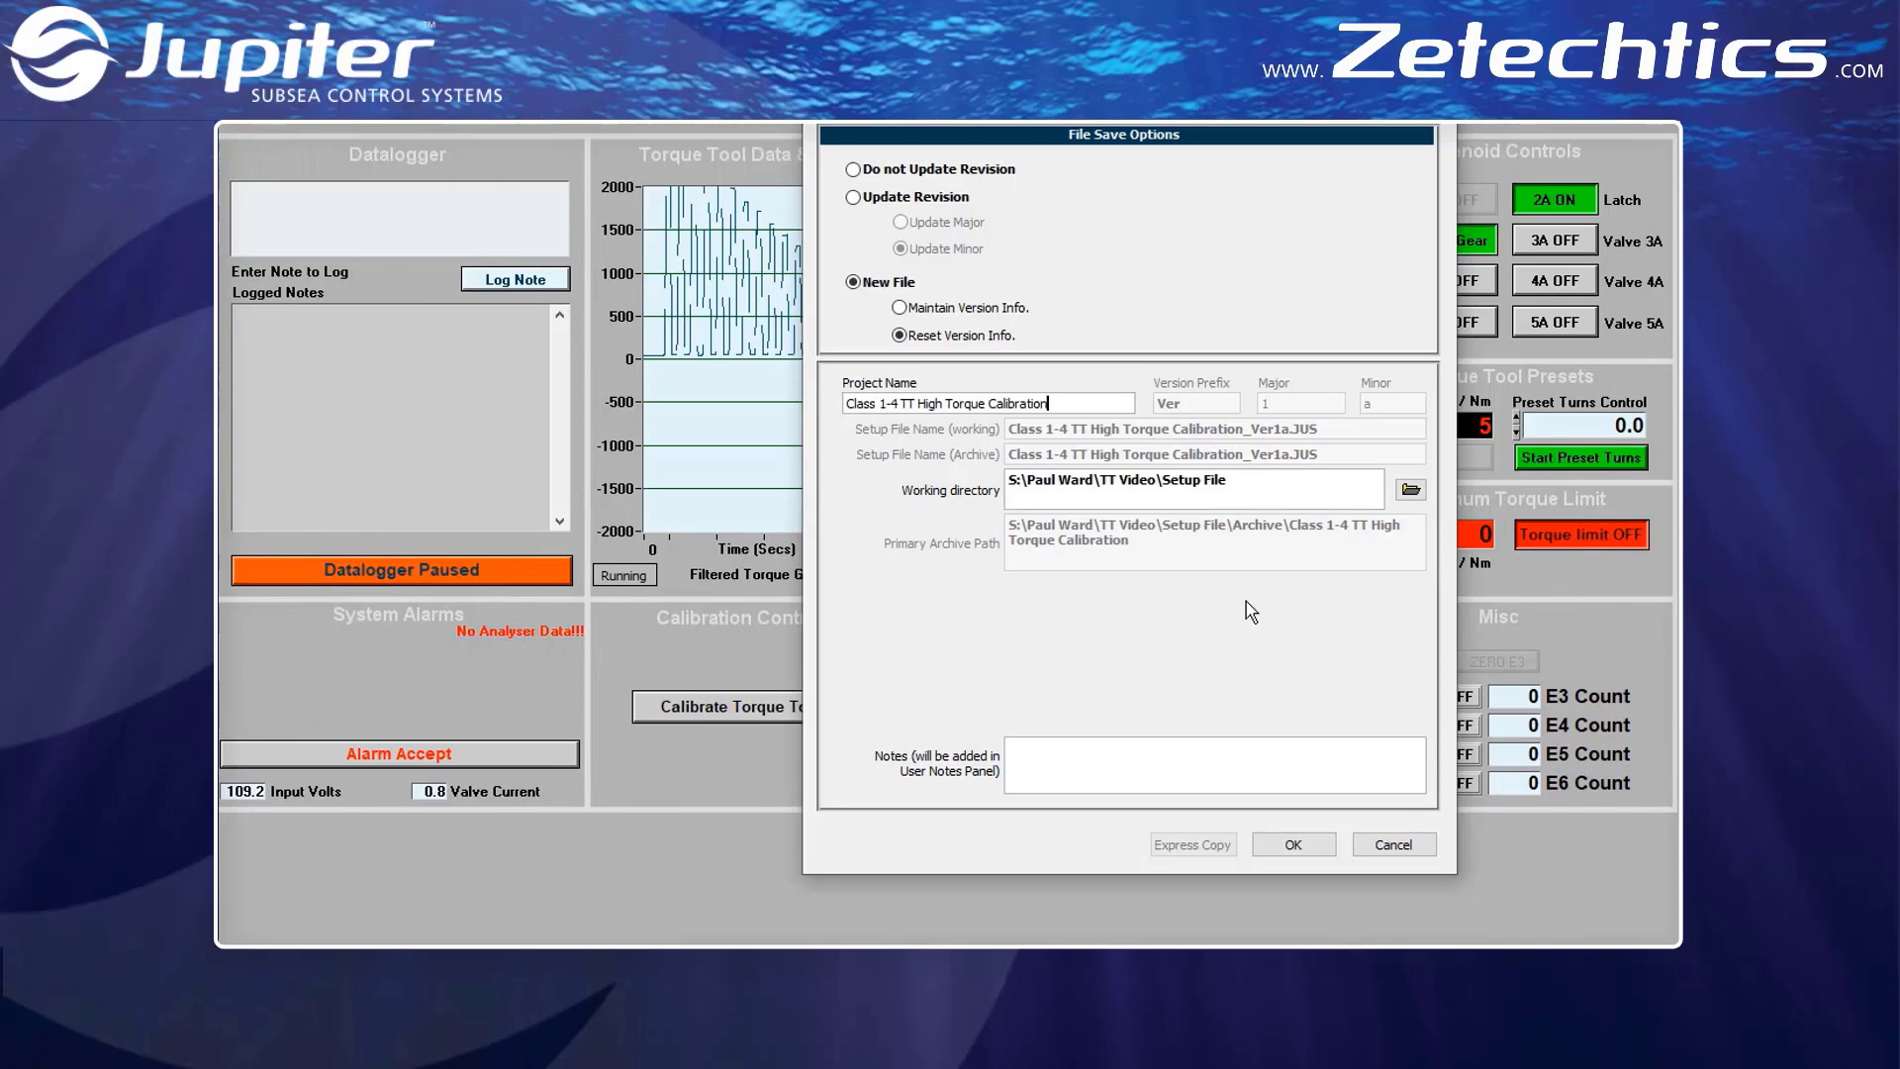
{"action": "left_click", "coordinate": [1329, 851]}
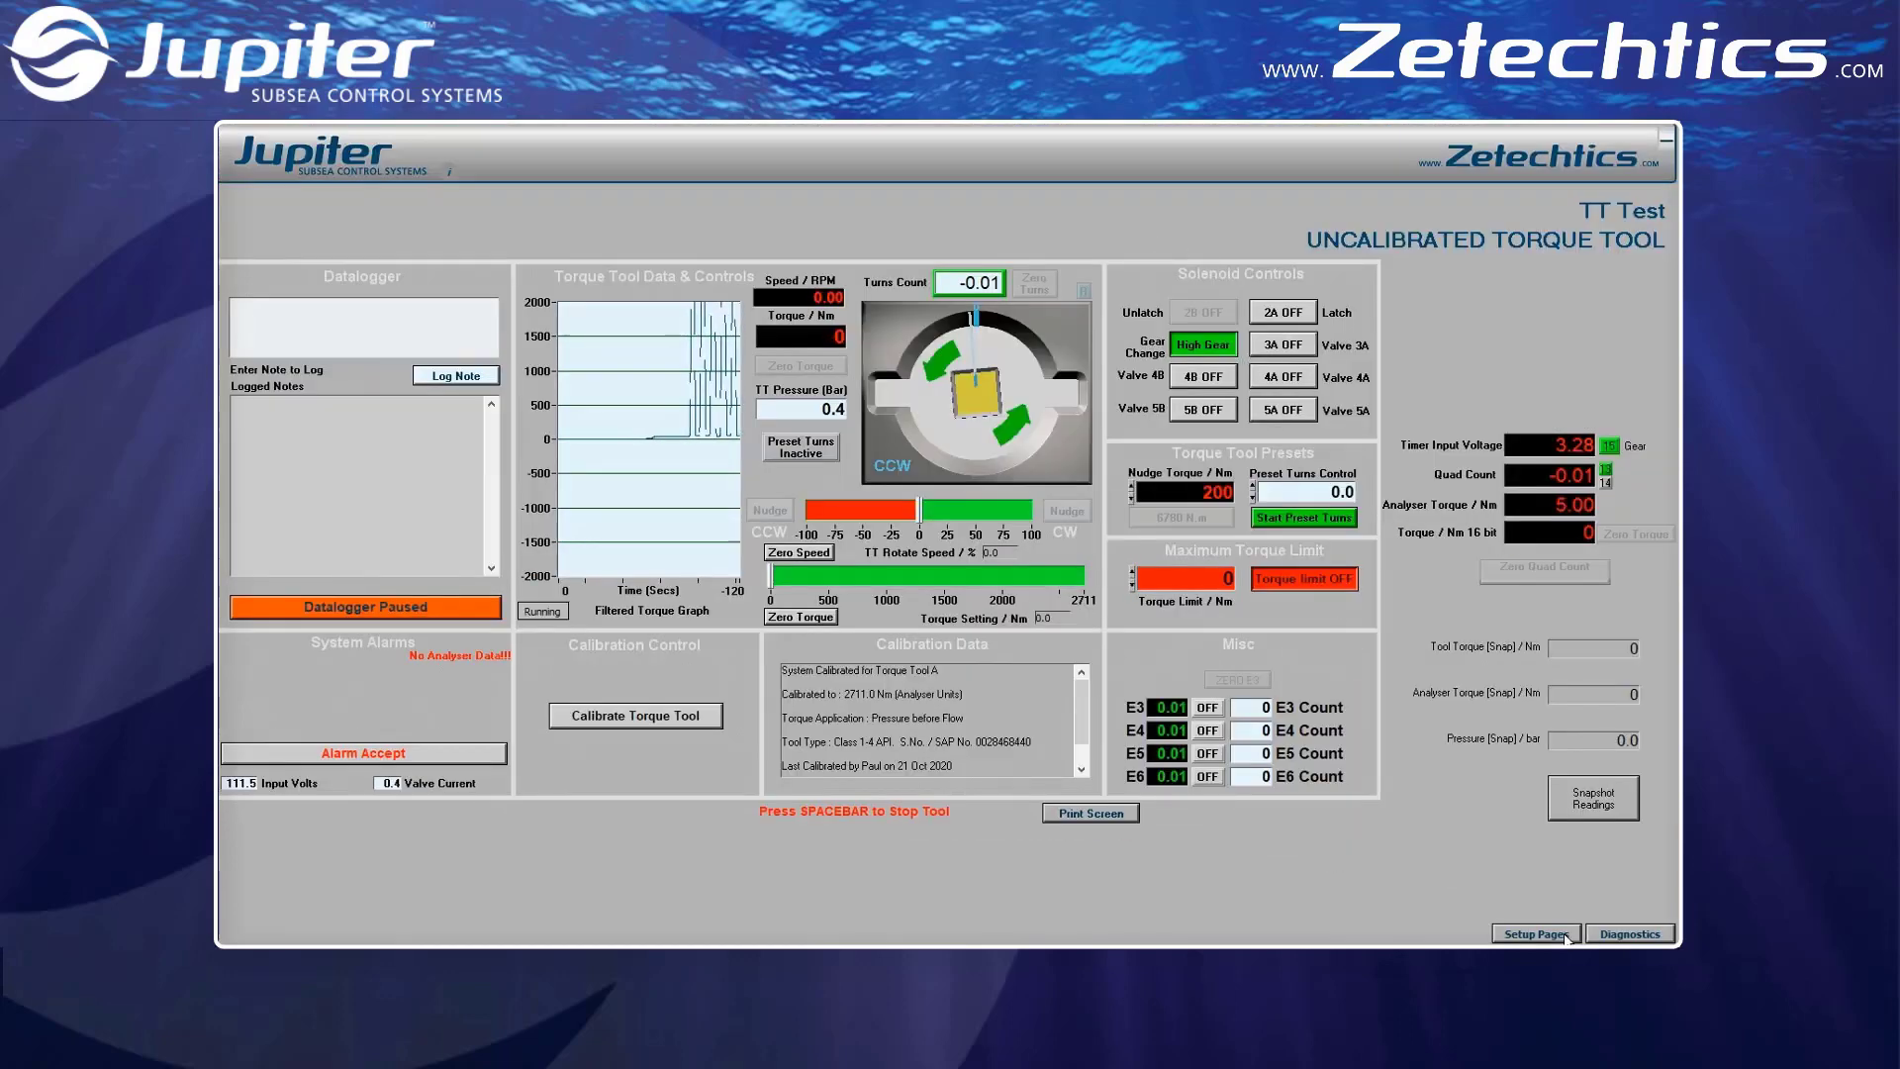
{"action": "left_click", "coordinate": [1537, 933]}
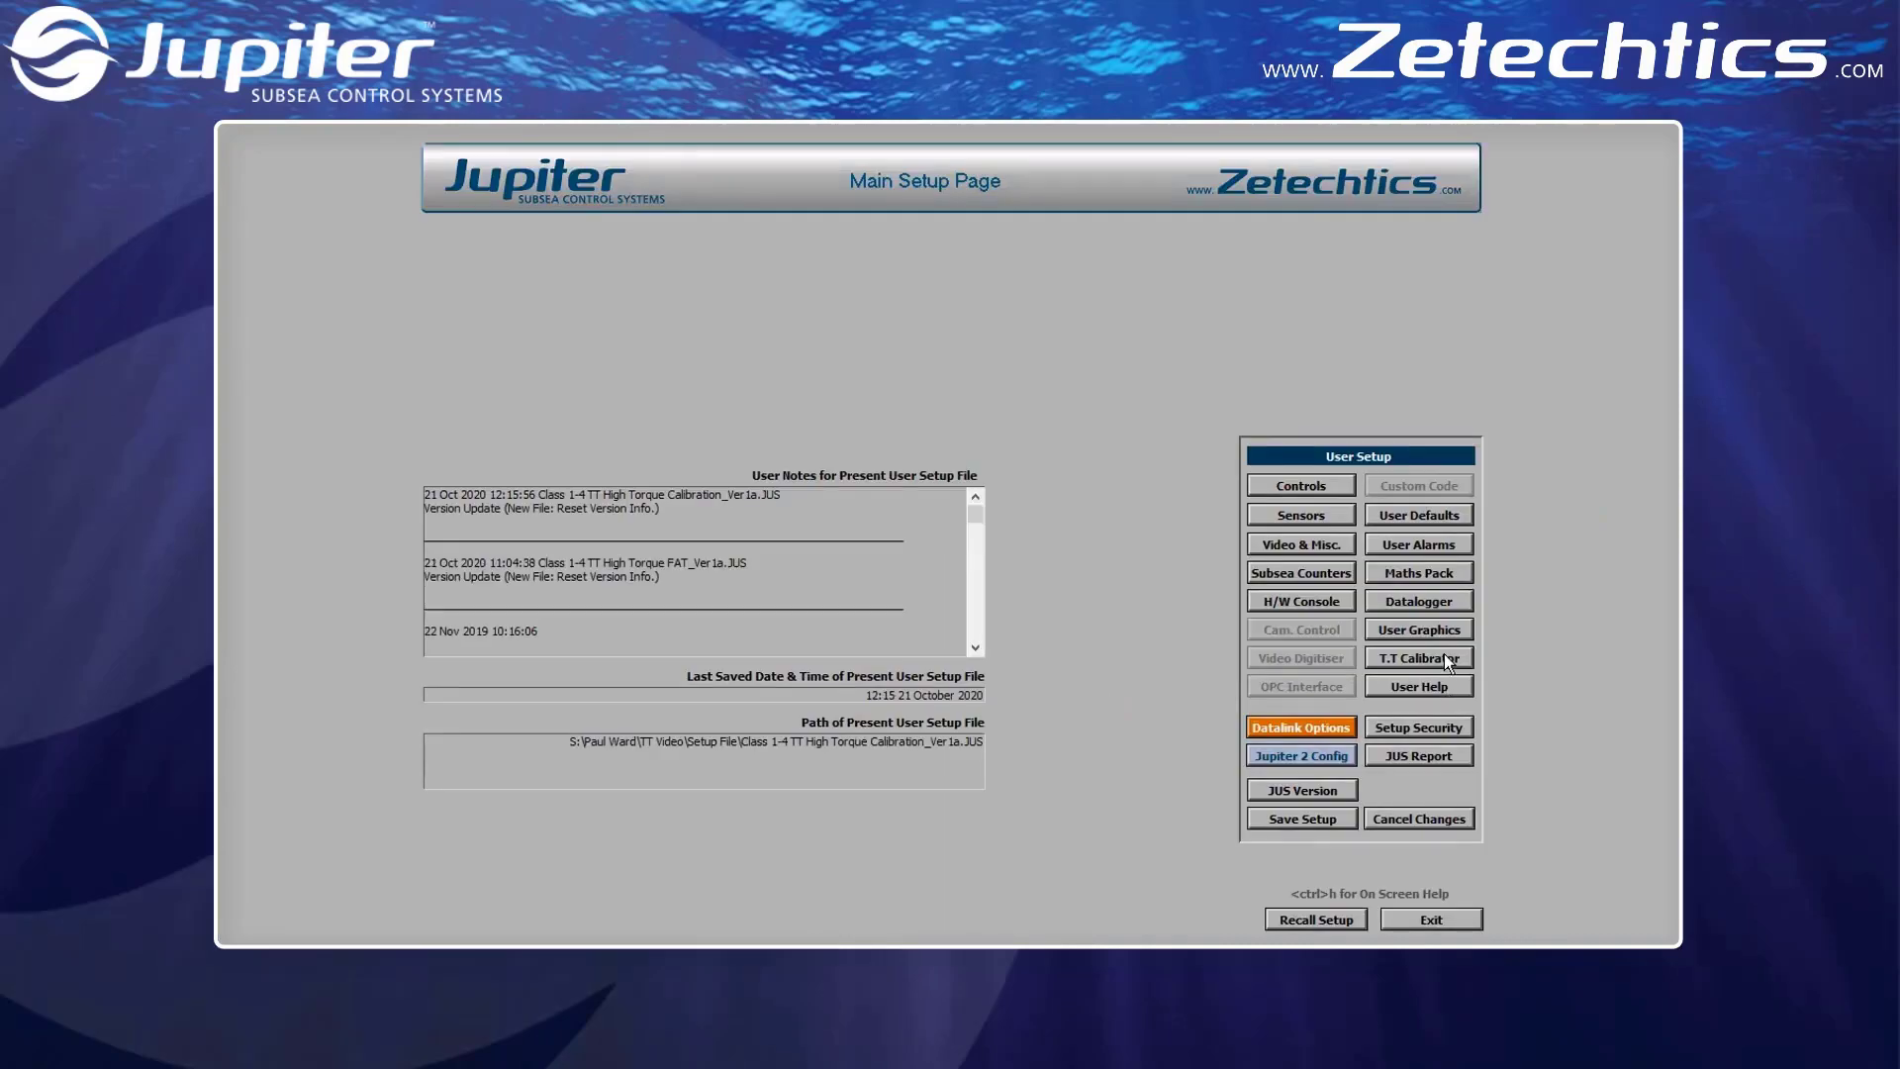
{"action": "left_click", "coordinate": [1445, 656]}
{"action": "left_click", "coordinate": [517, 849]}
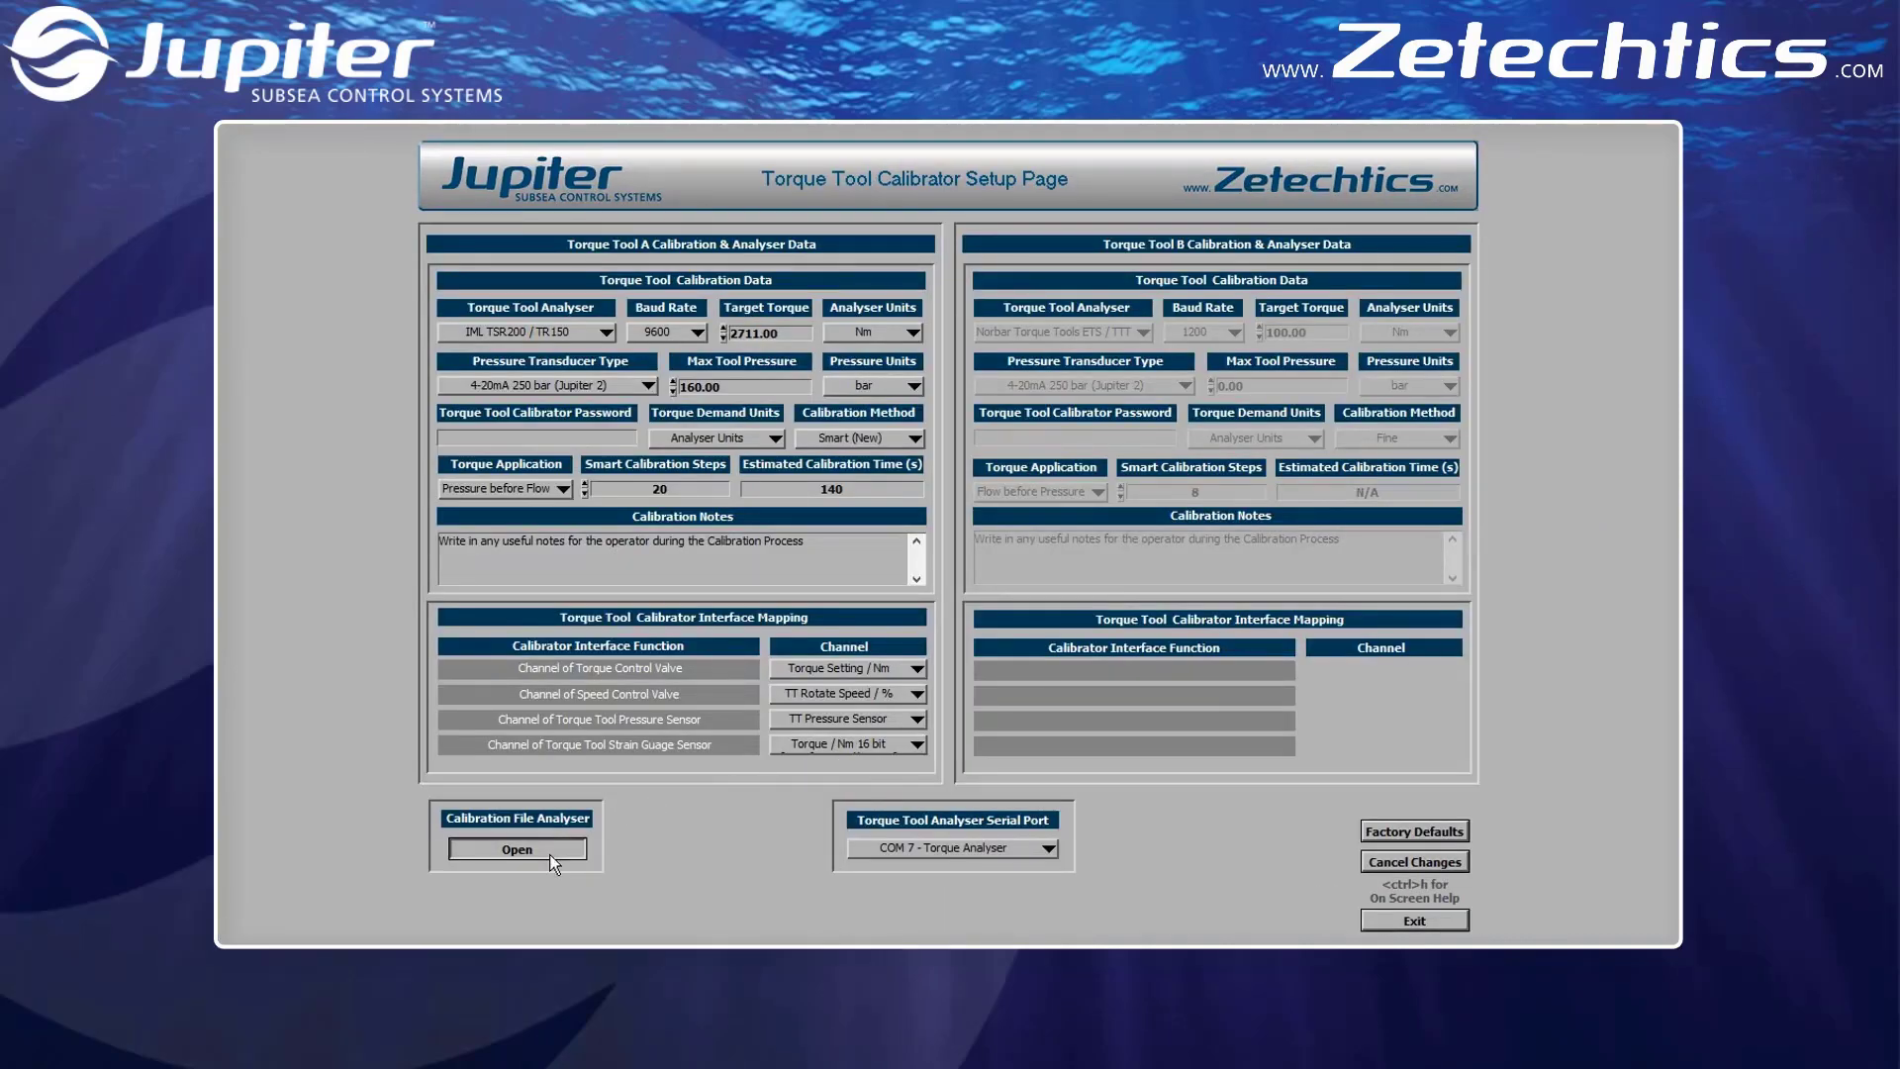
{"action": "left_click", "coordinate": [903, 910]}
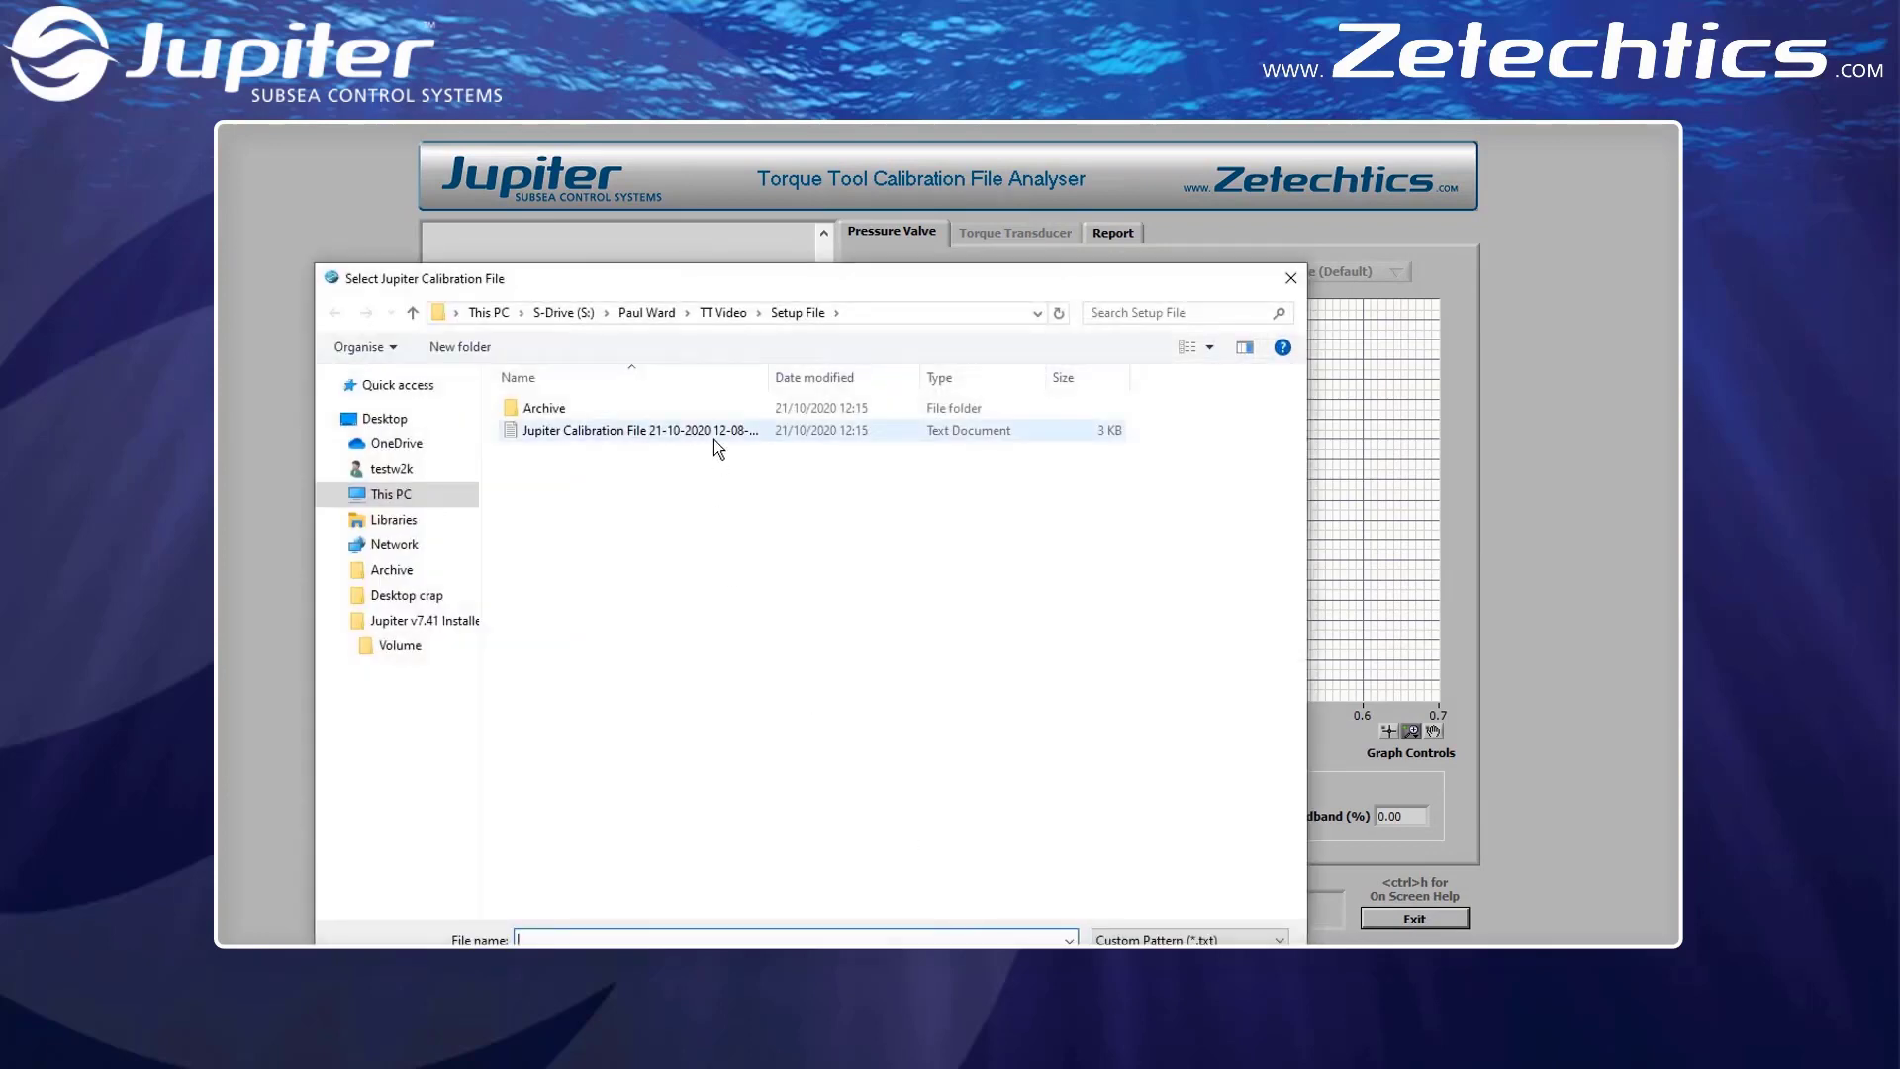
{"action": "double_click", "coordinate": [715, 431]}
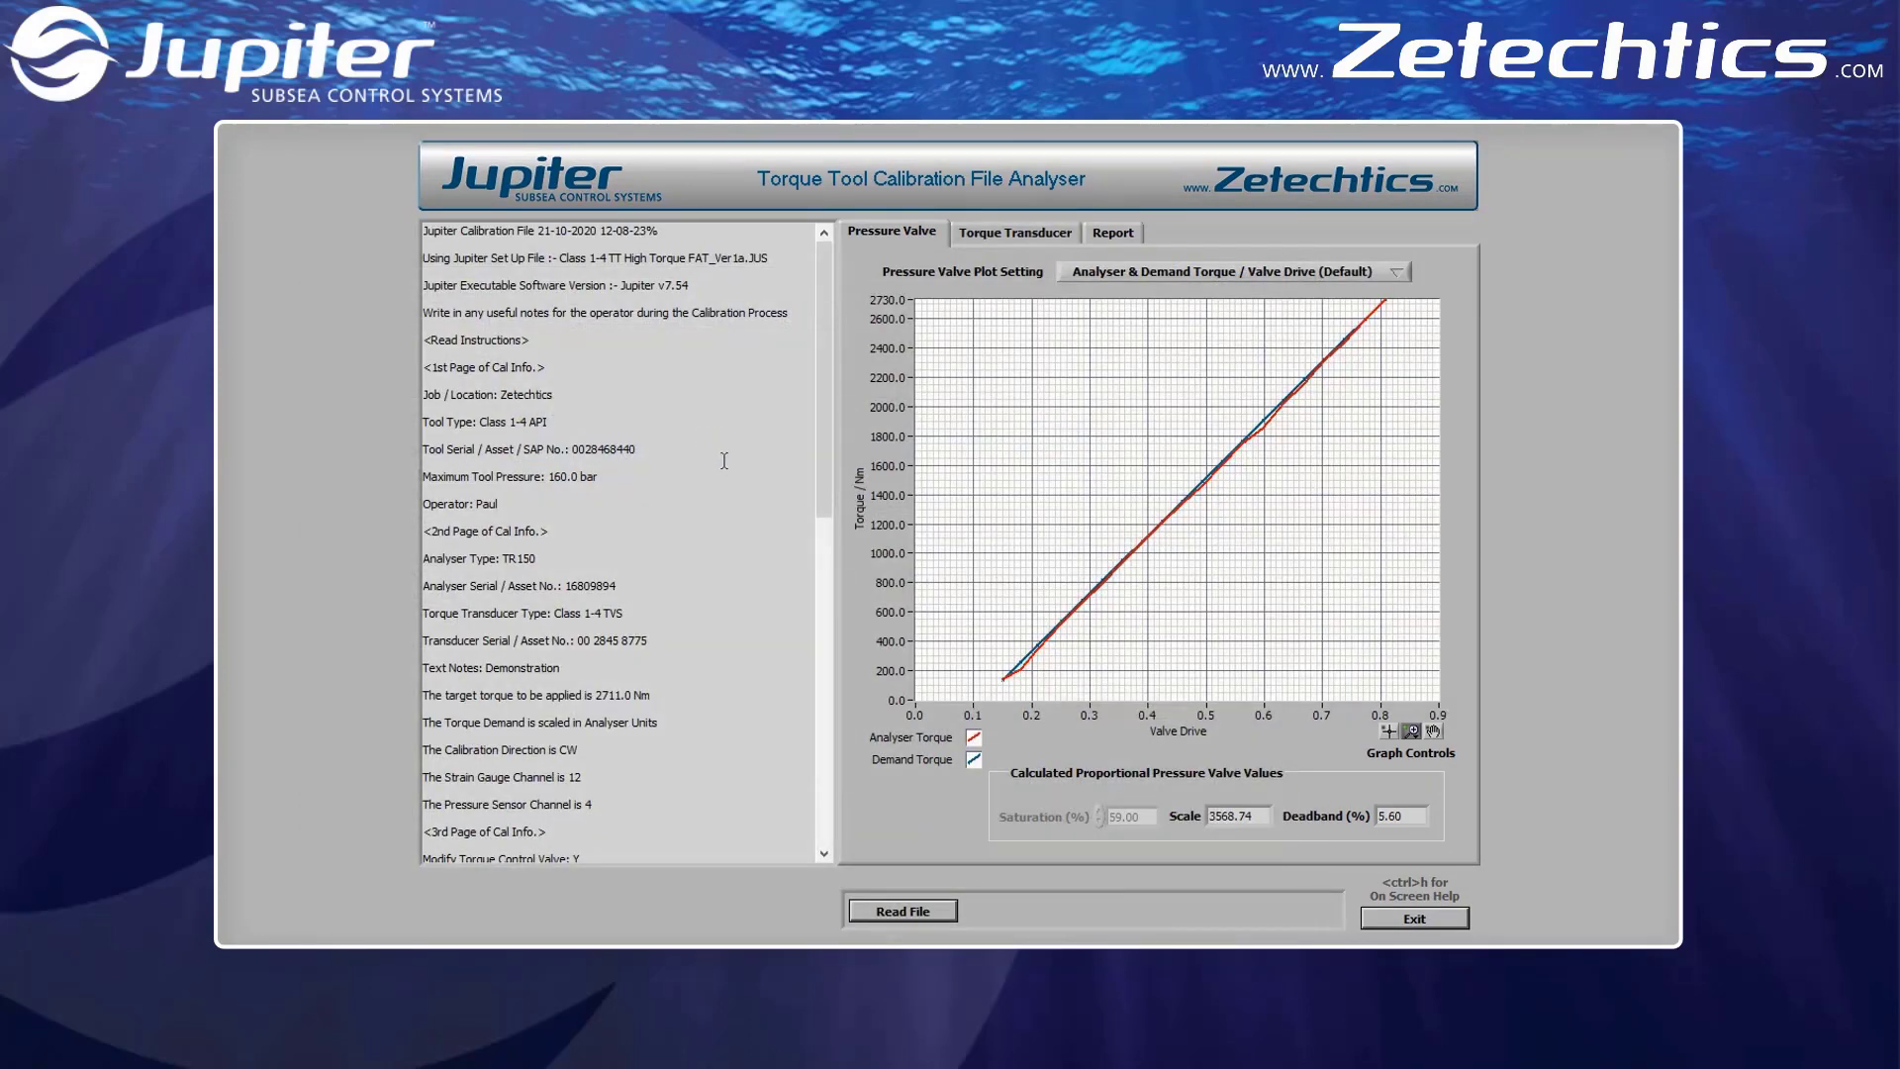
View the torque transducer error plot and save the calibration report as a PDF in the Setup File folder
{"action": "left_click", "coordinate": [983, 236]}
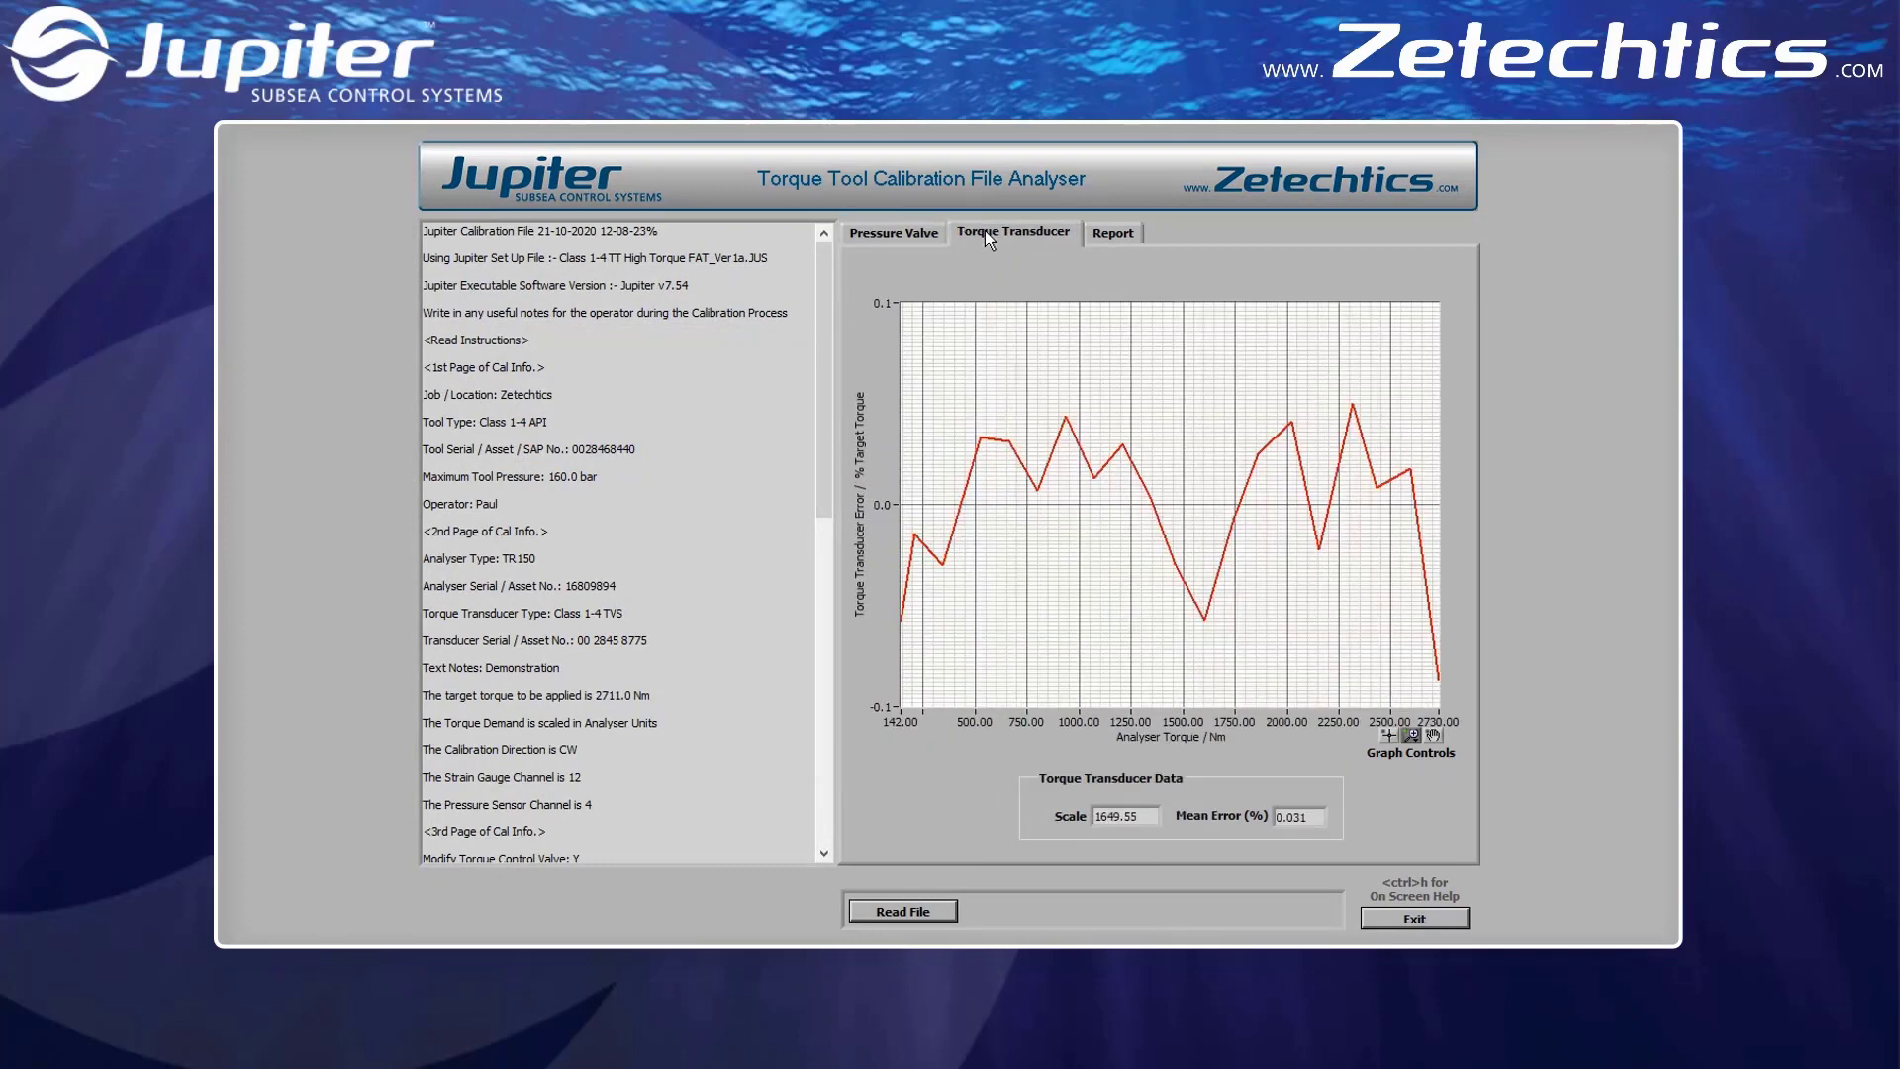
{"action": "left_click", "coordinate": [1101, 240]}
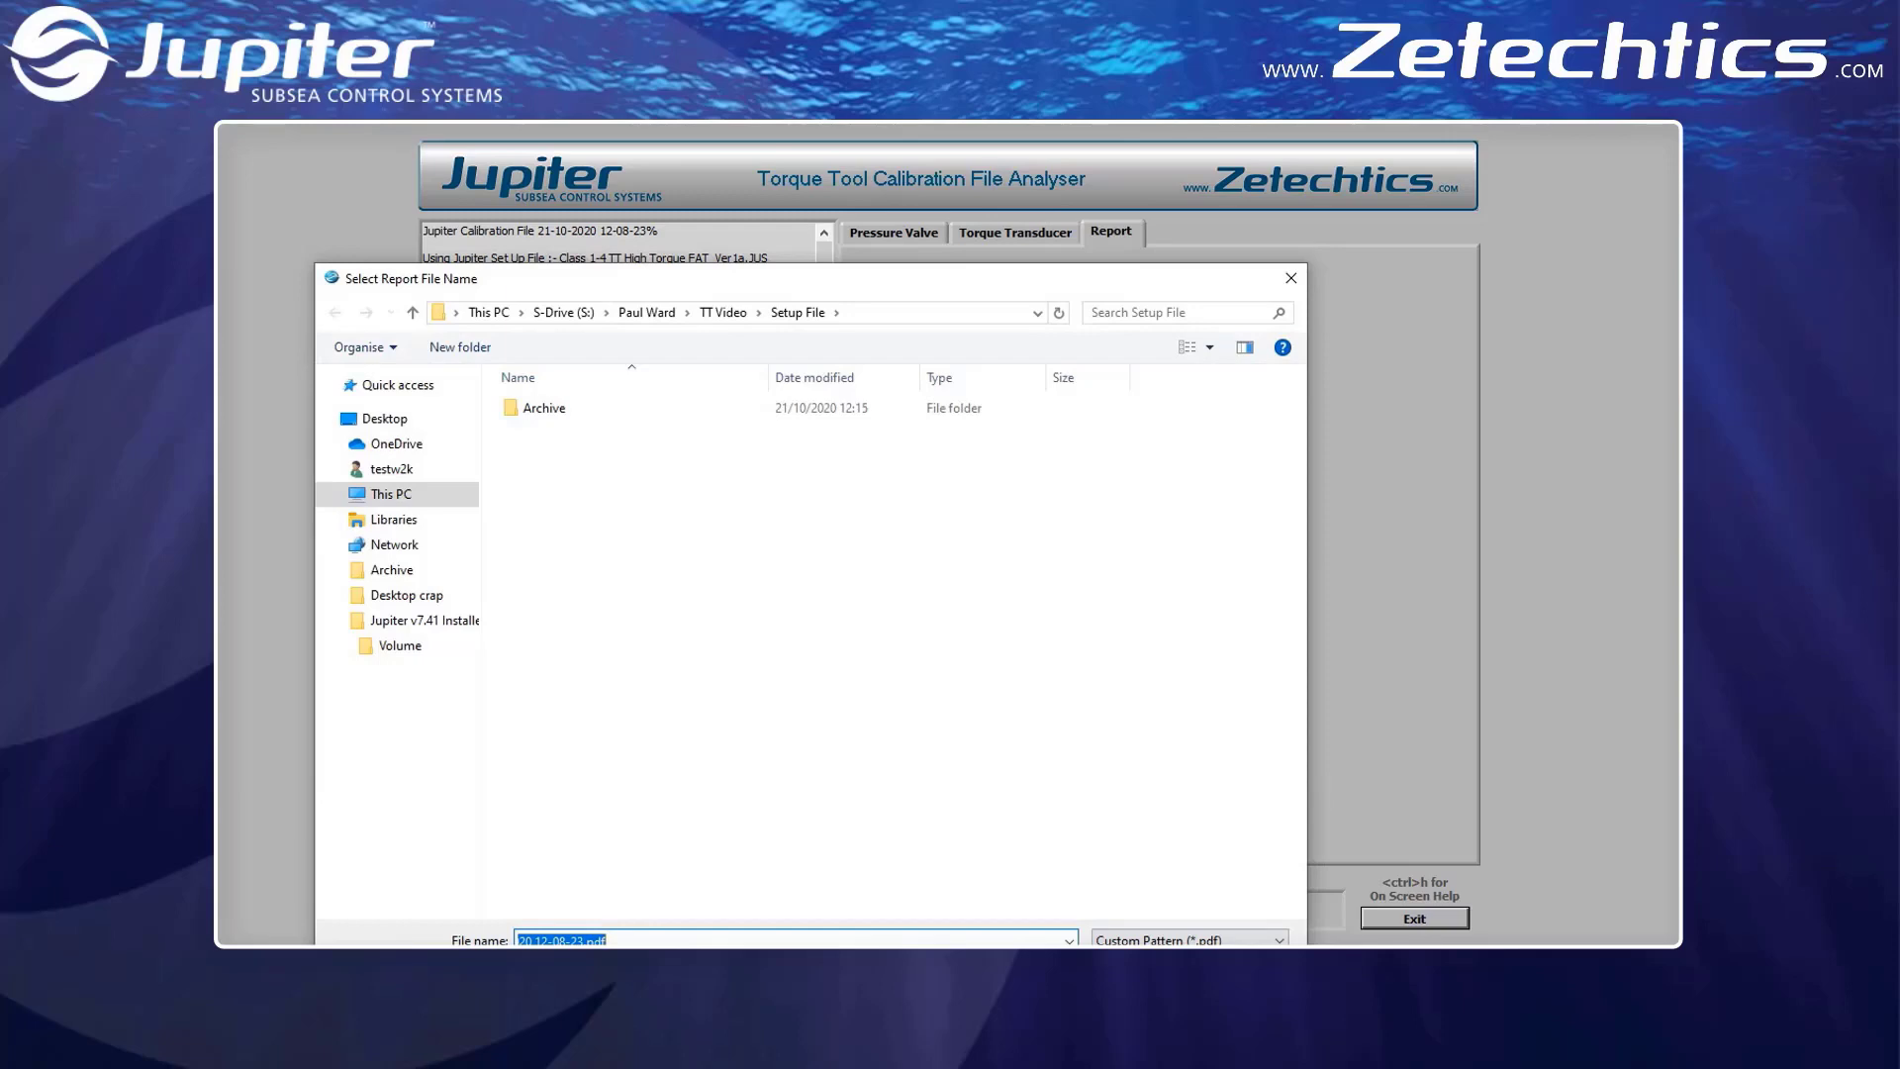
{"action": "left_click", "coordinate": [1138, 974]}
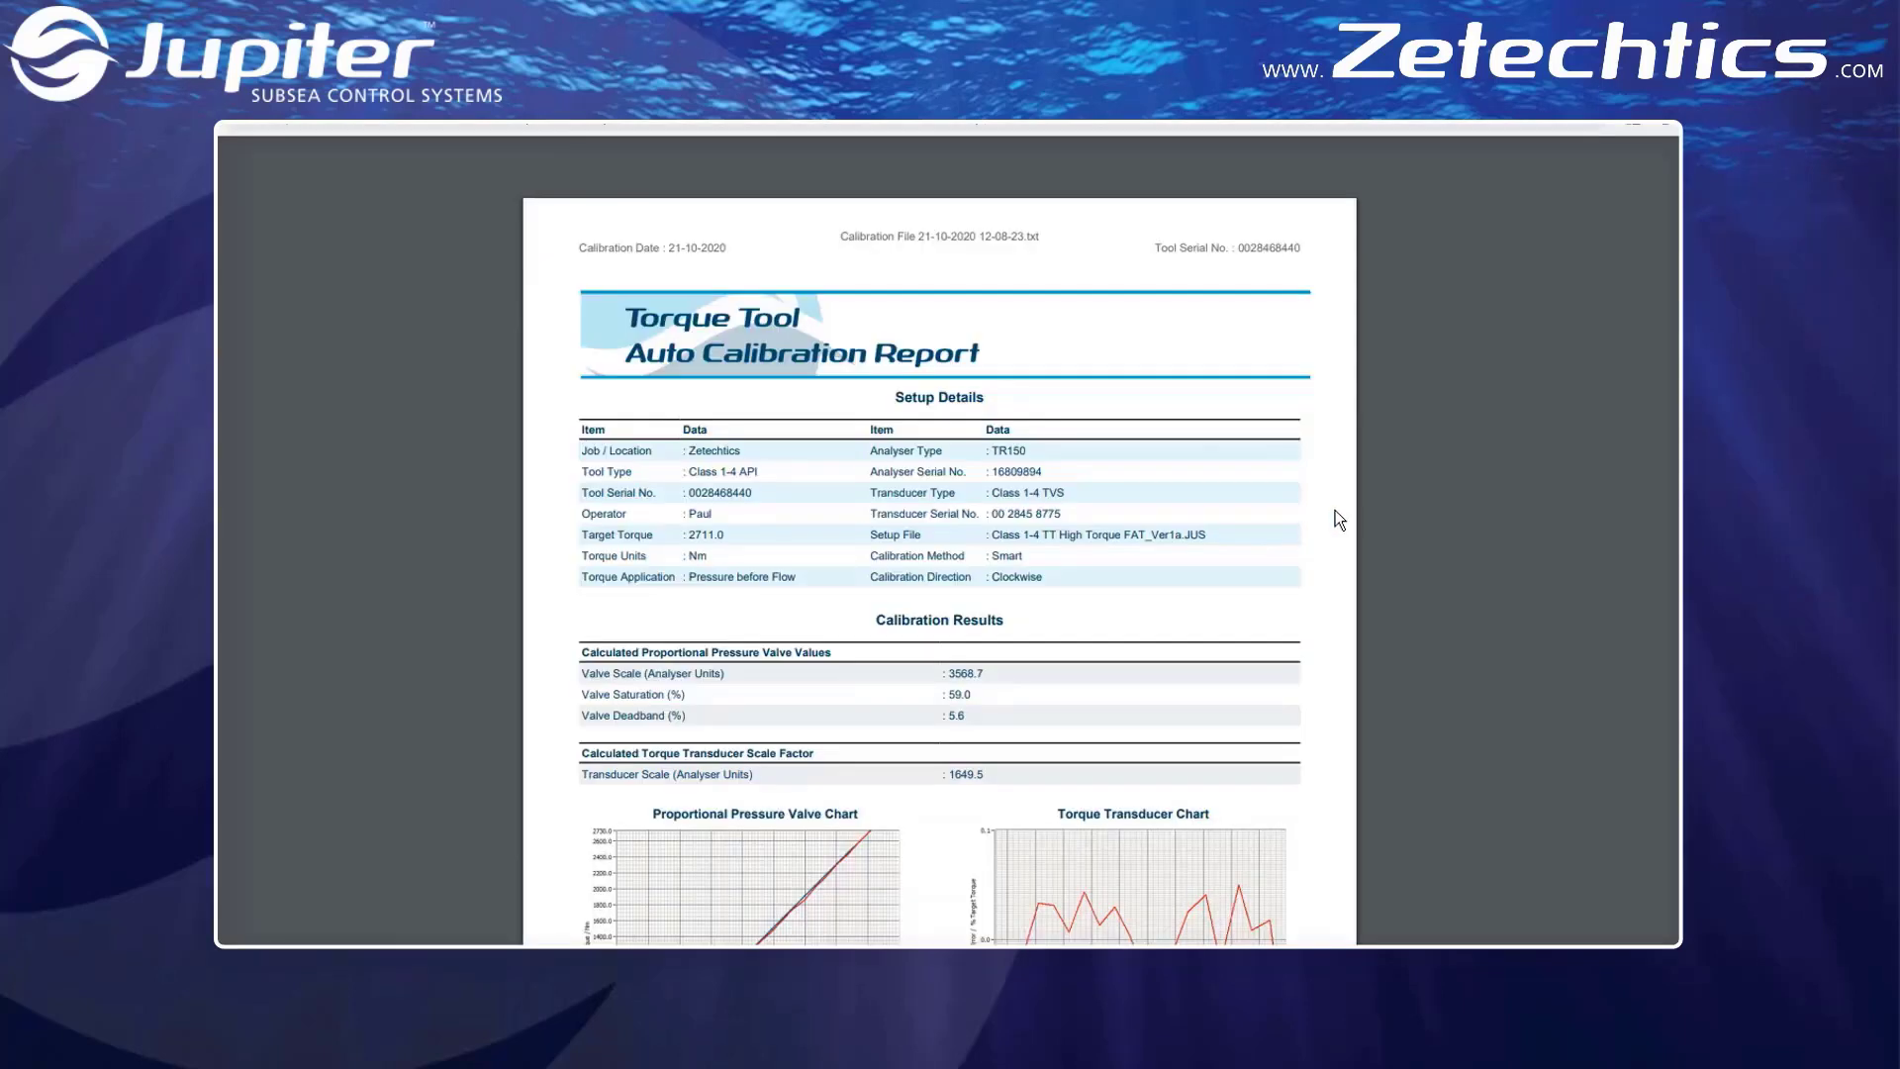
Read through the auto calibration report, covering the setup details, calibration results, charts, calibration status and calibration data table
{"action": "scroll", "coordinate": [1334, 521], "scroll_direction": "down", "scroll_amount": 1}
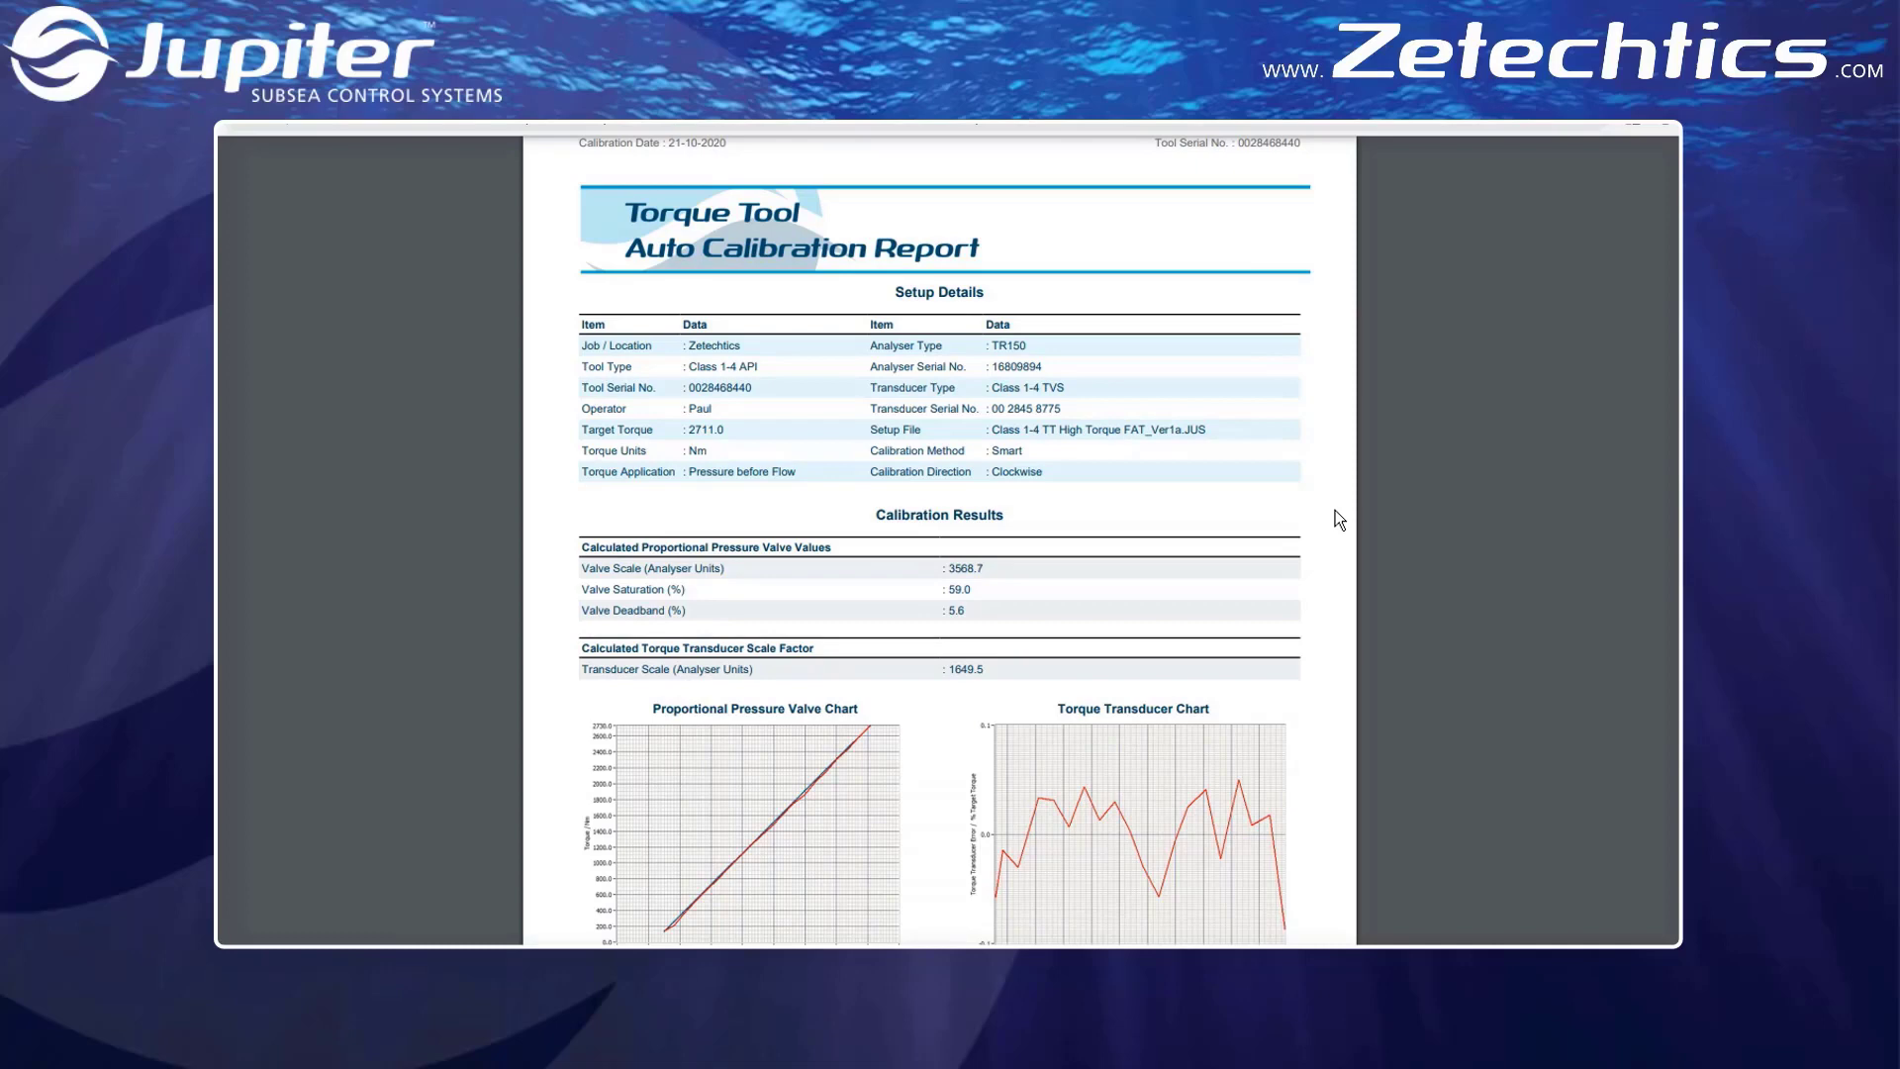
{"action": "scroll", "coordinate": [1338, 516], "scroll_direction": "down", "scroll_amount": 1}
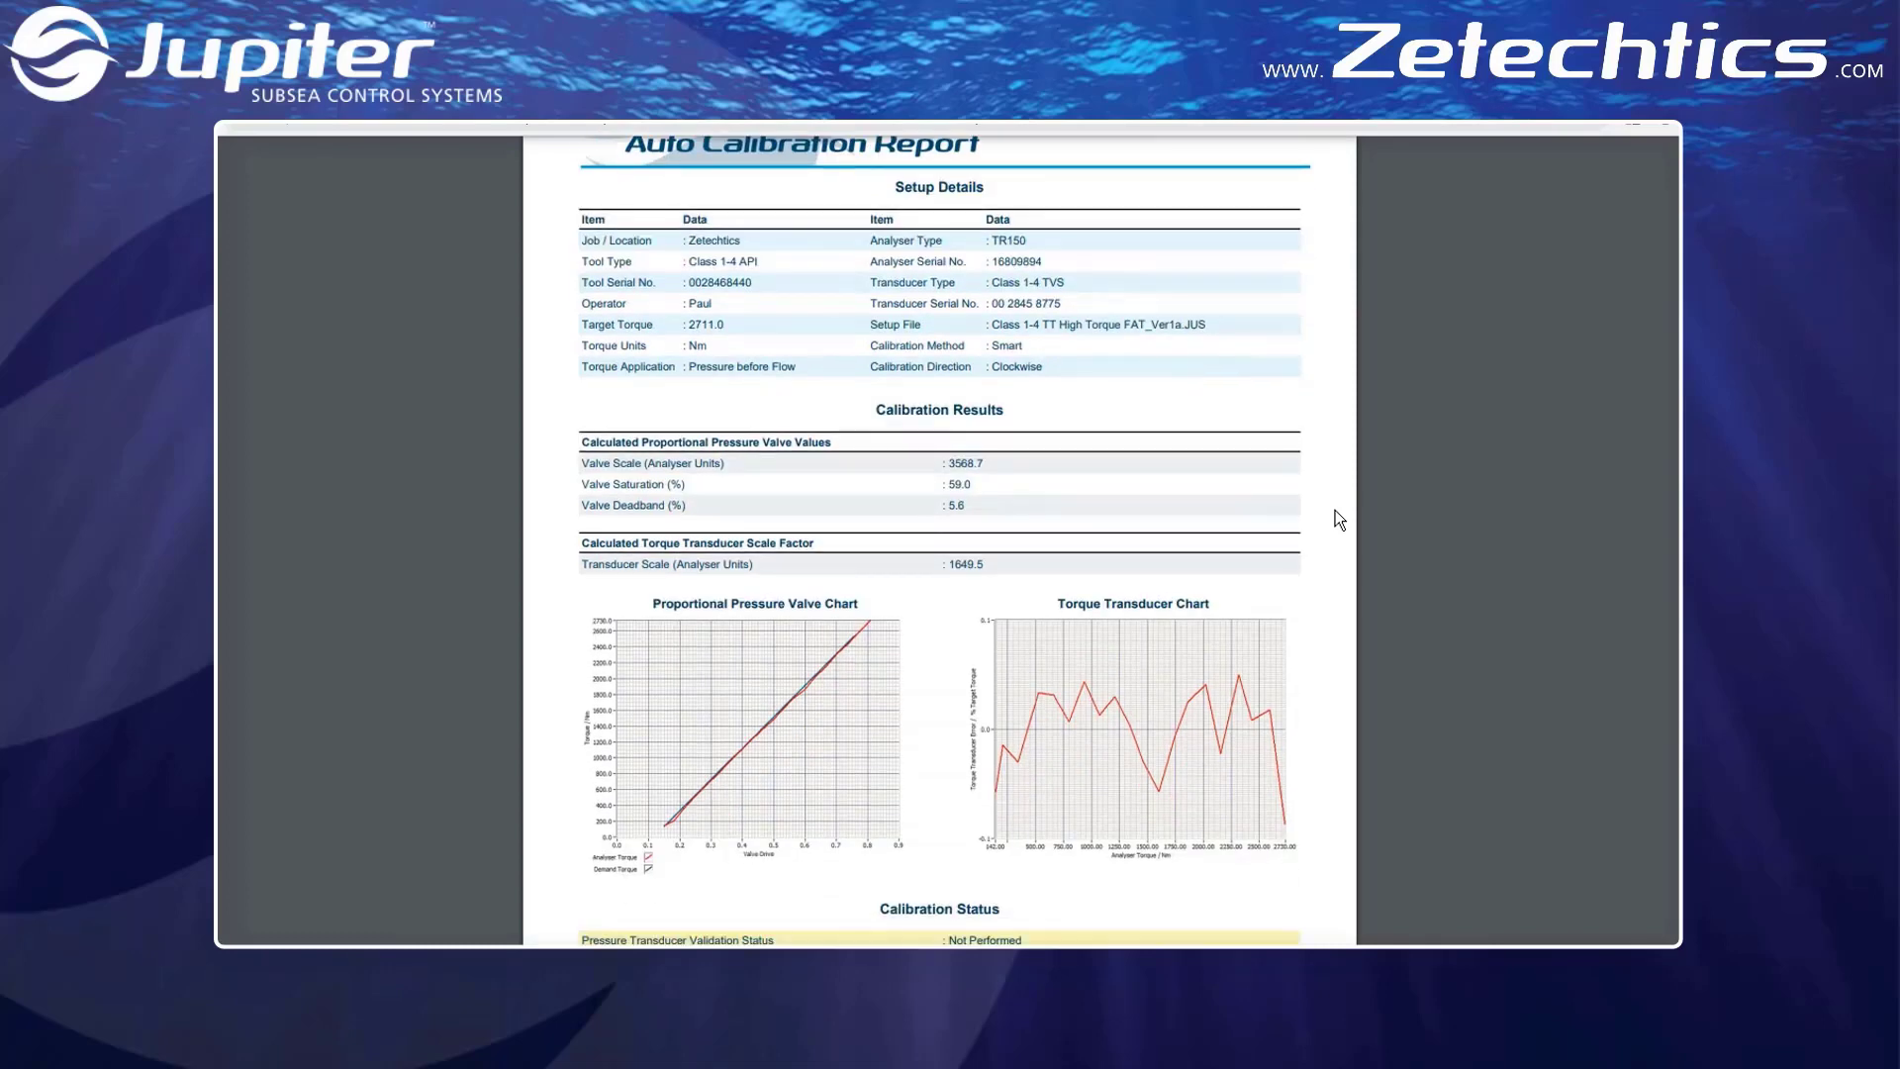
{"action": "scroll", "coordinate": [1338, 516], "scroll_direction": "down", "scroll_amount": 1}
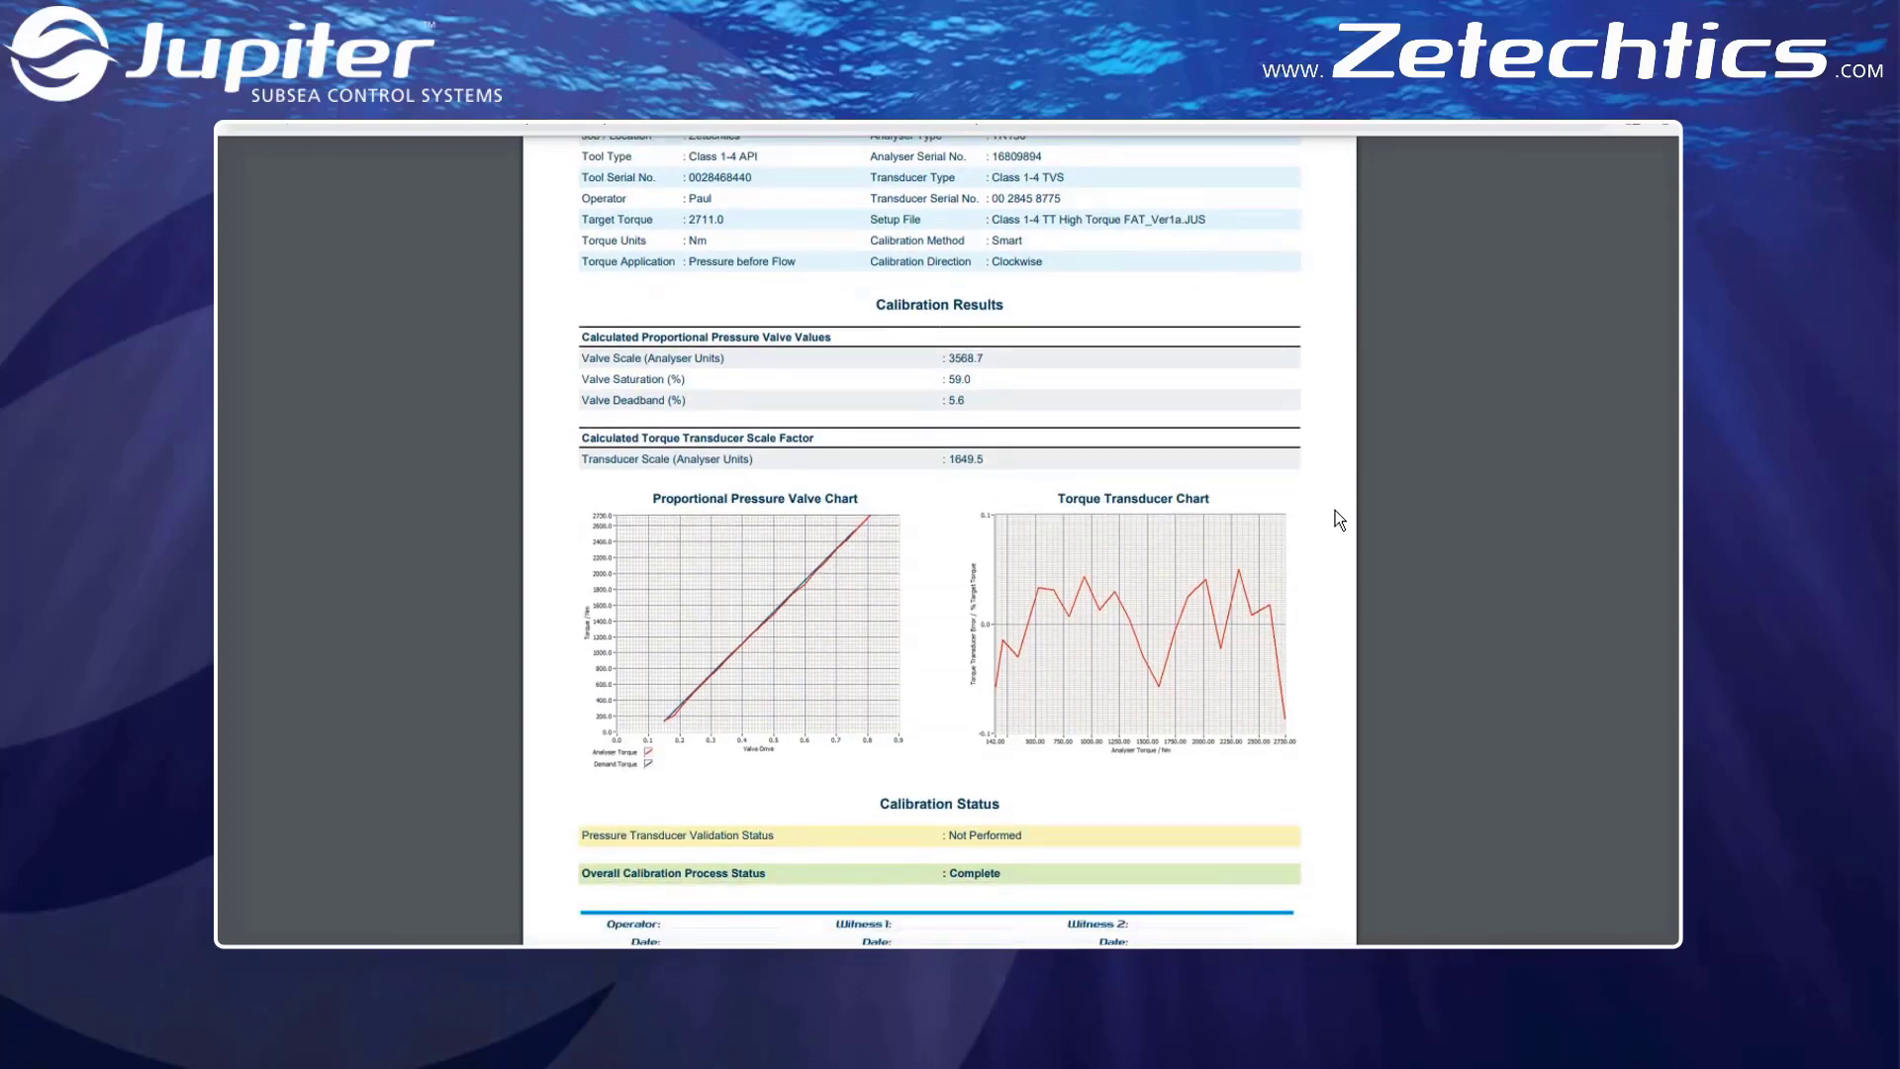
{"action": "scroll", "coordinate": [1336, 511], "scroll_direction": "down", "scroll_amount": 1}
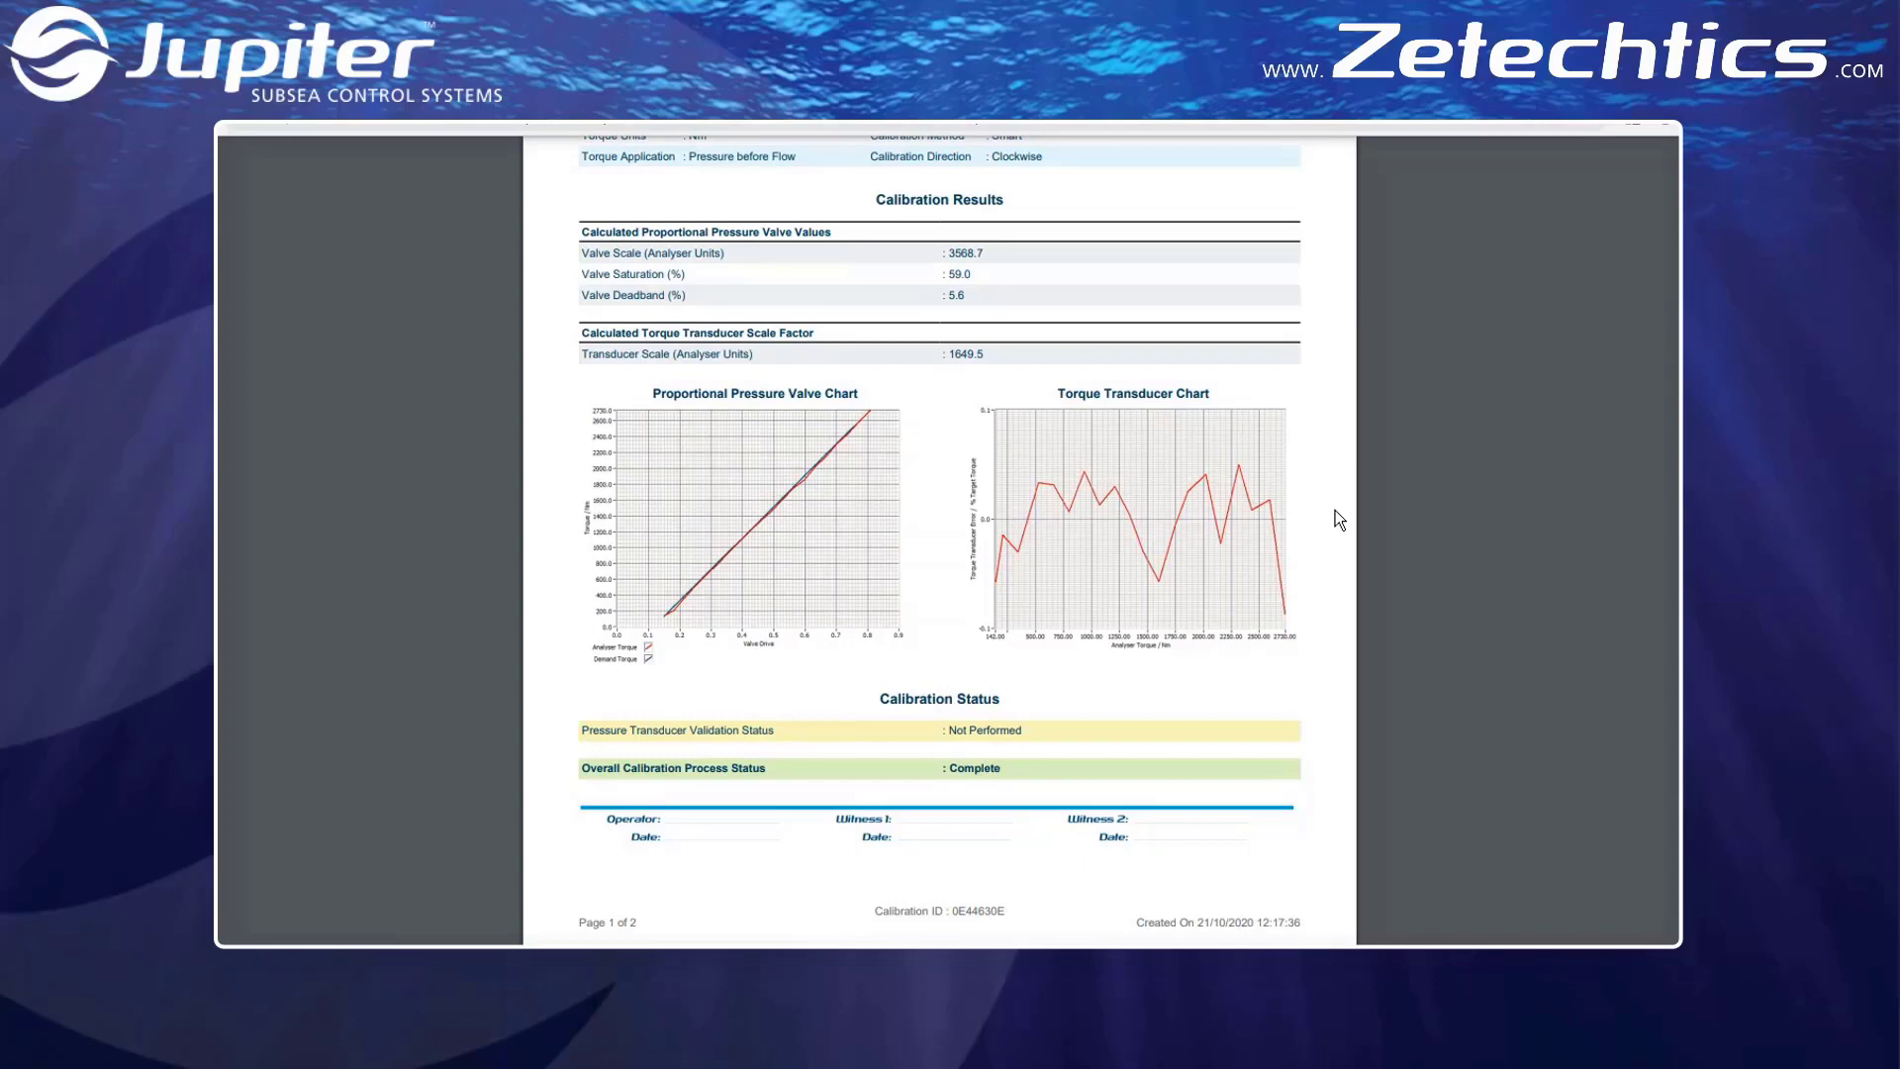
{"action": "scroll", "coordinate": [1335, 510], "scroll_direction": "down", "scroll_amount": 6}
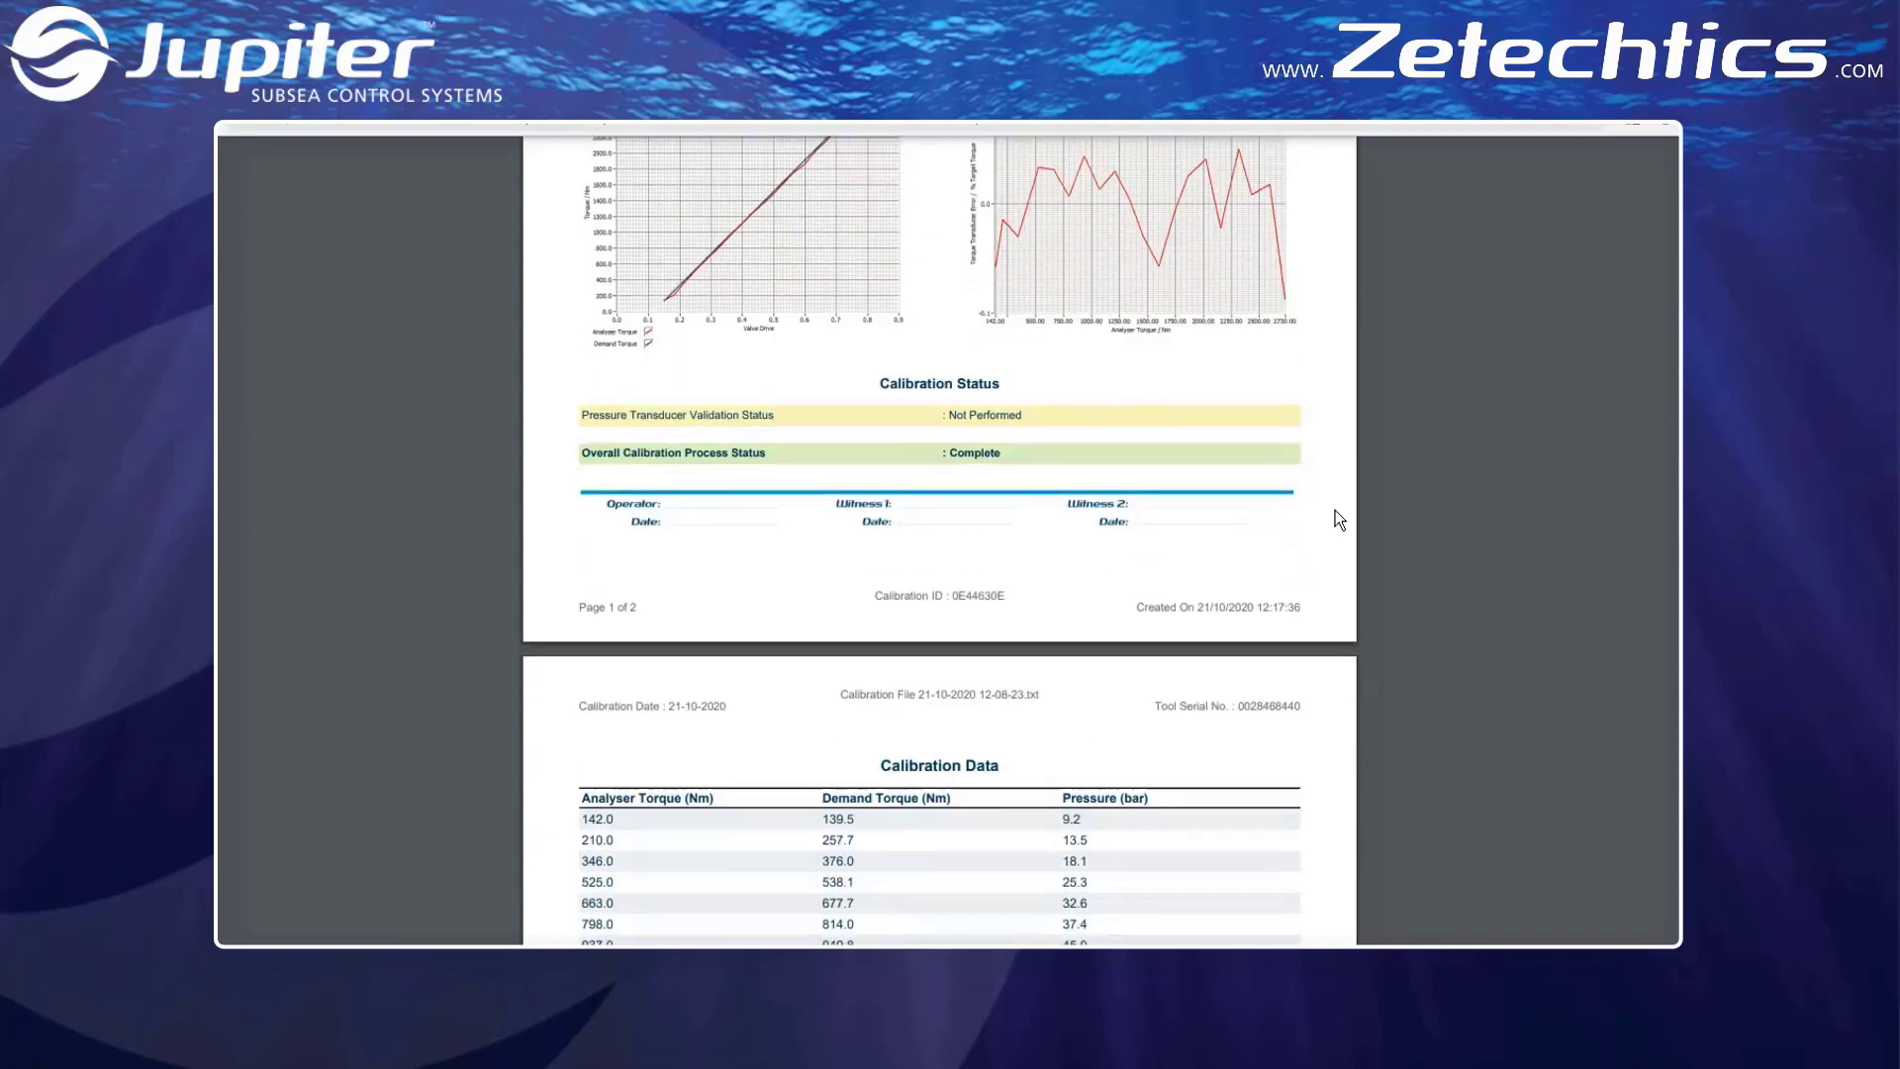
{"action": "scroll", "coordinate": [1338, 519], "scroll_direction": "down", "scroll_amount": 2}
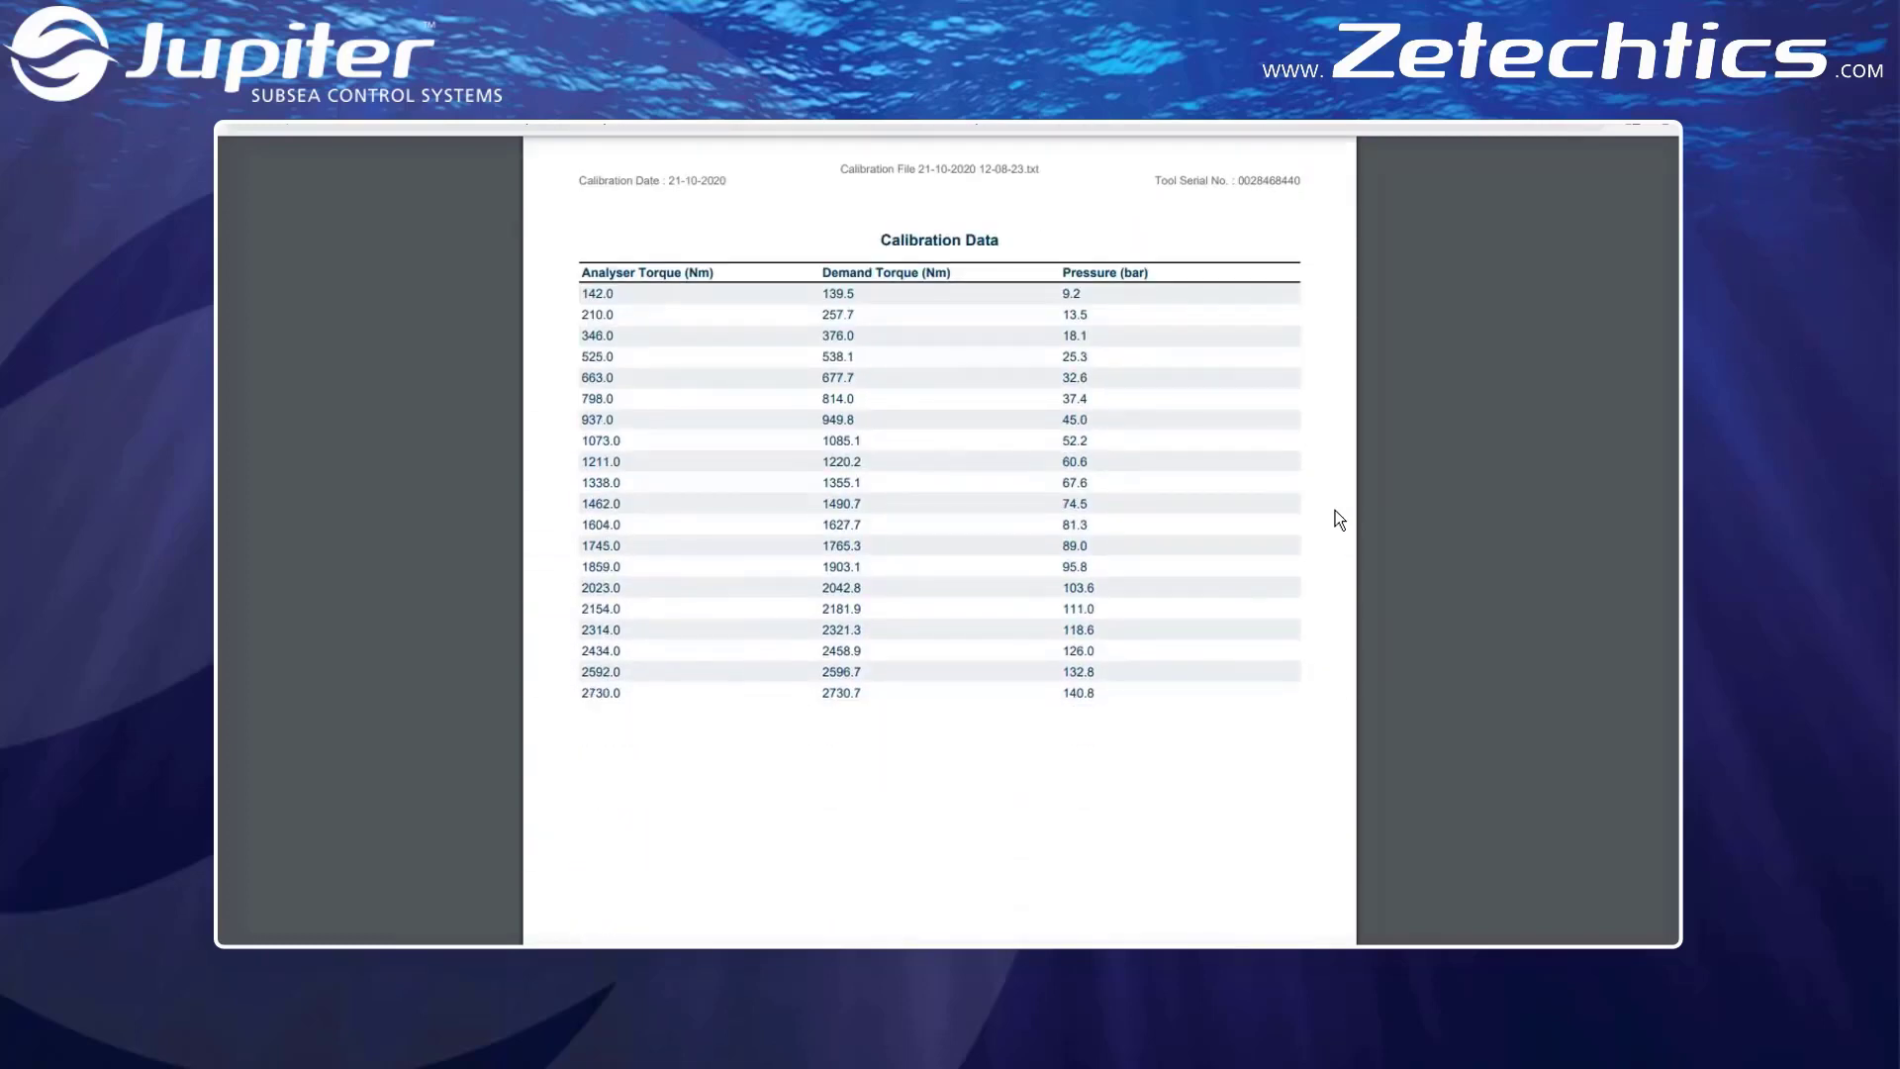
{"action": "scroll", "coordinate": [1339, 519], "scroll_direction": "down", "scroll_amount": 1}
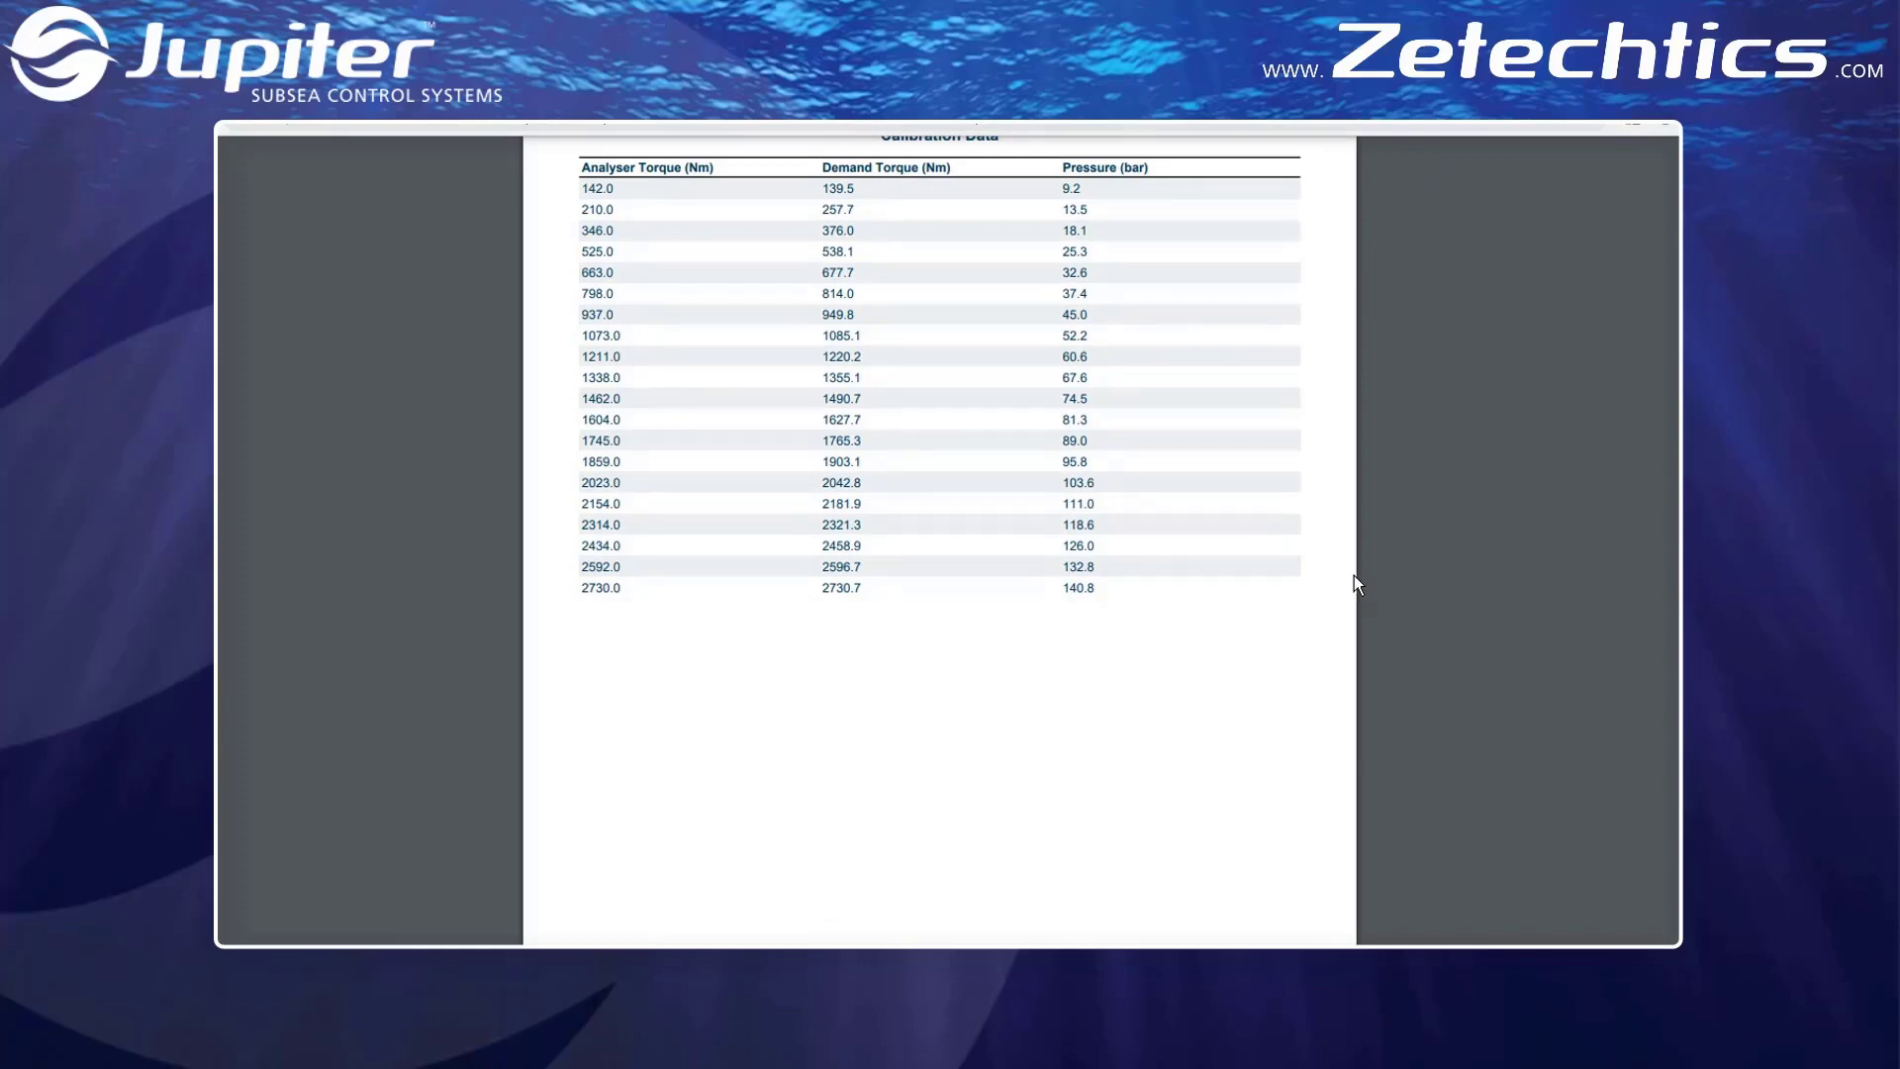
{"action": "scroll", "coordinate": [1354, 584], "scroll_direction": "down", "scroll_amount": 3}
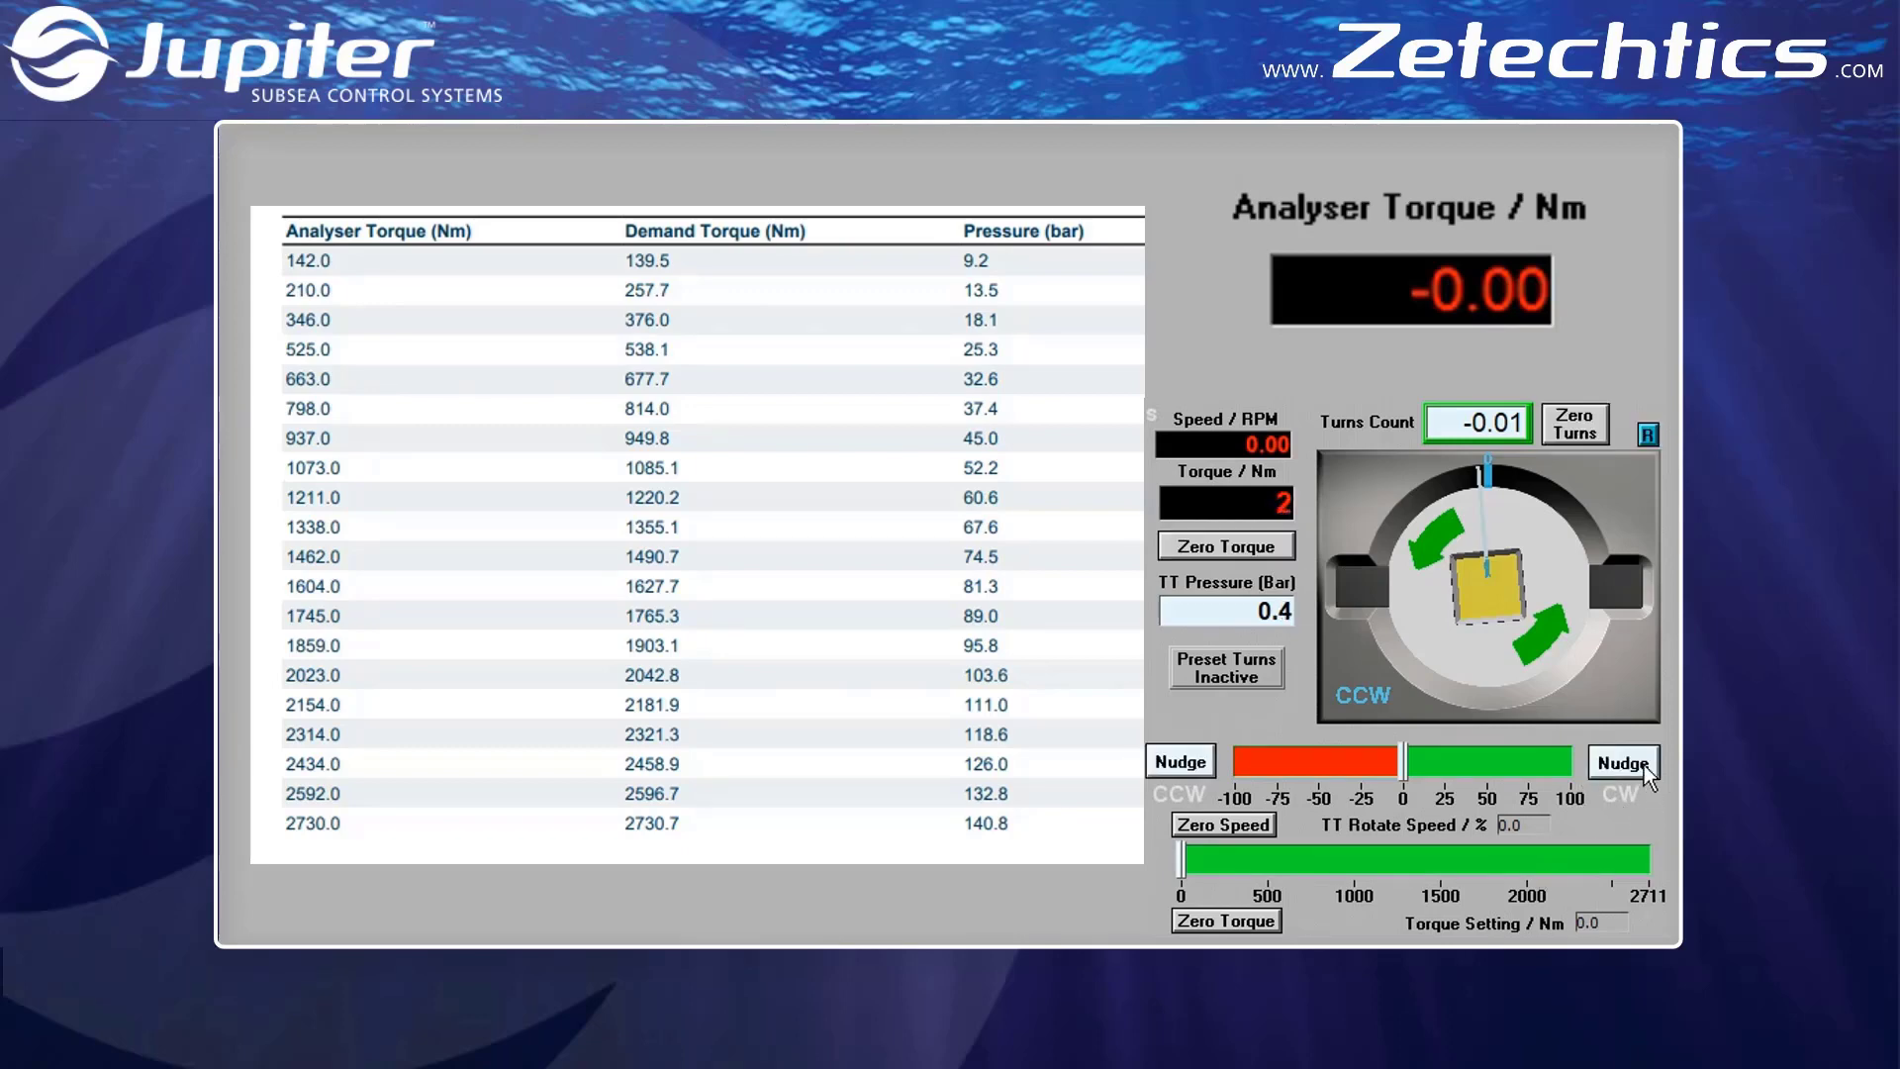
Zero the tool's rotate speed and nudge the torque tool clockwise in several short moves
{"action": "left_click", "coordinate": [1644, 764]}
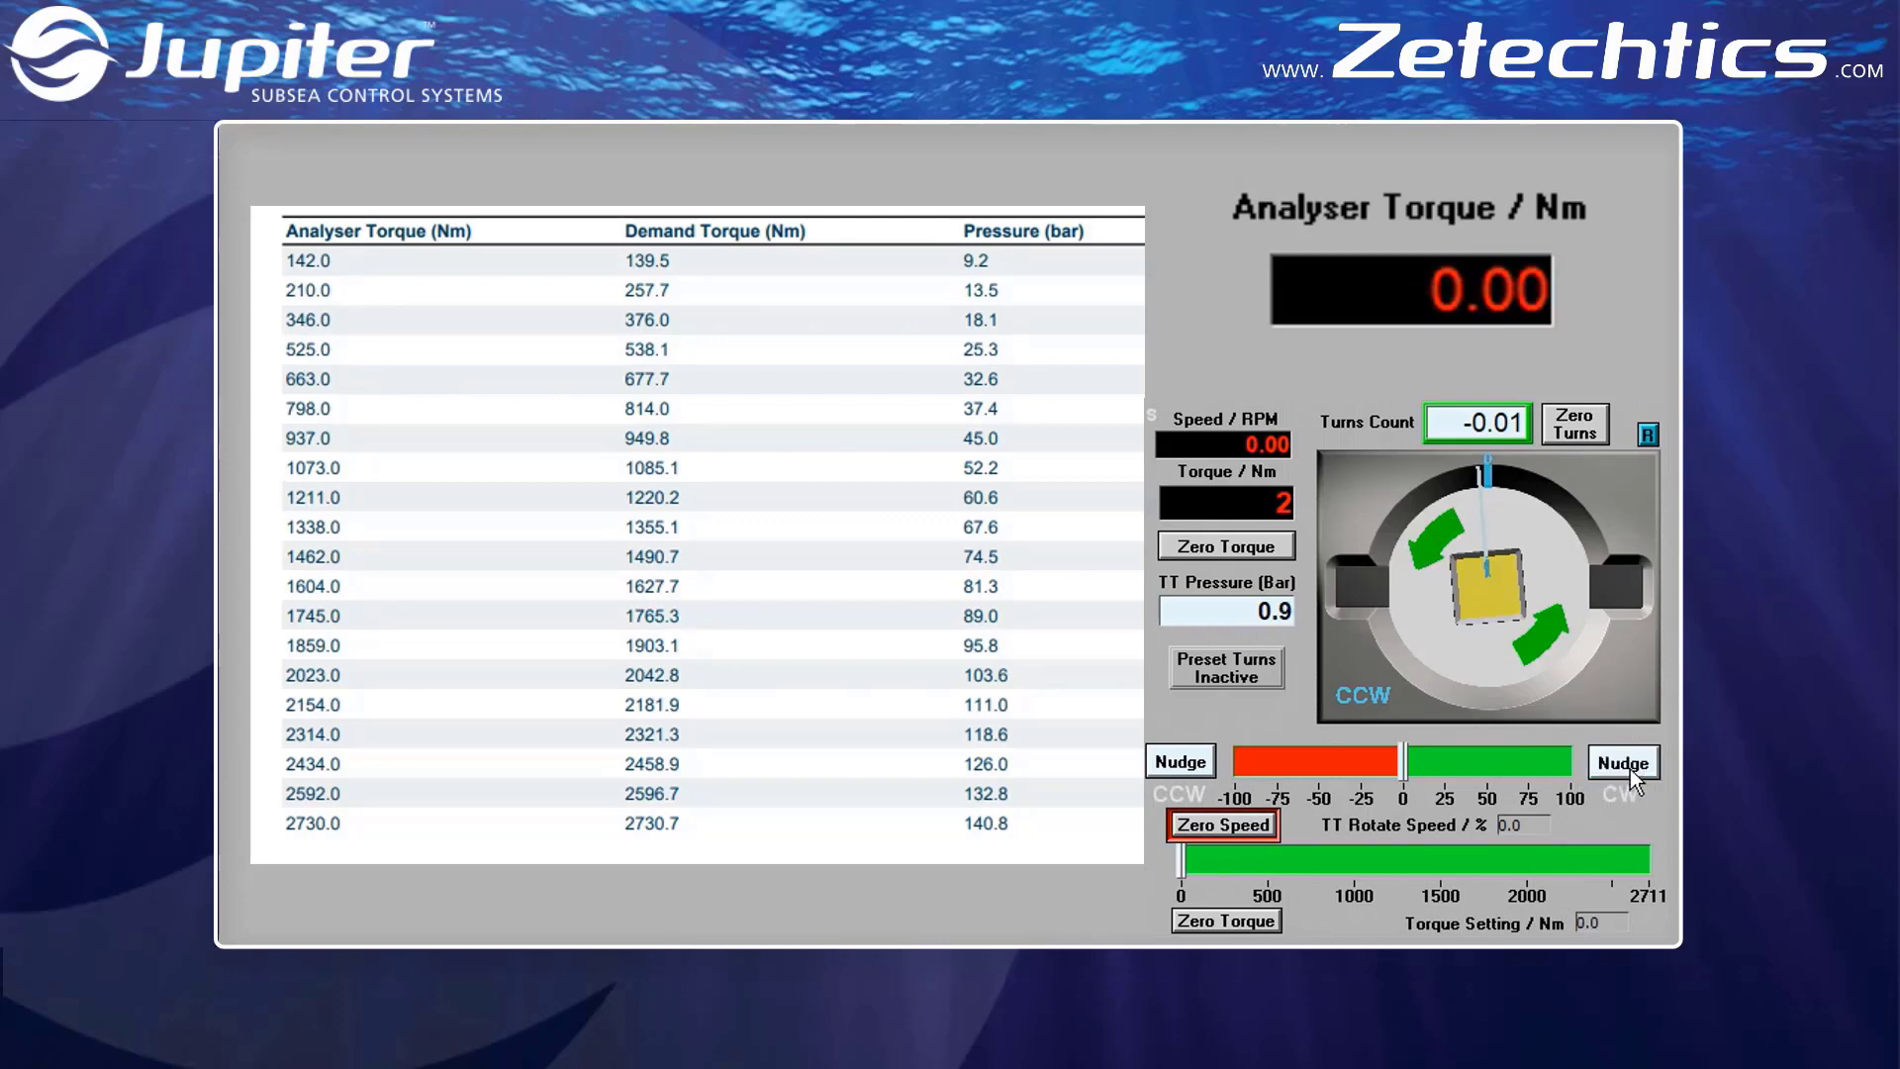
{"action": "left_click", "coordinate": [1243, 824]}
{"action": "left_click", "coordinate": [1603, 770]}
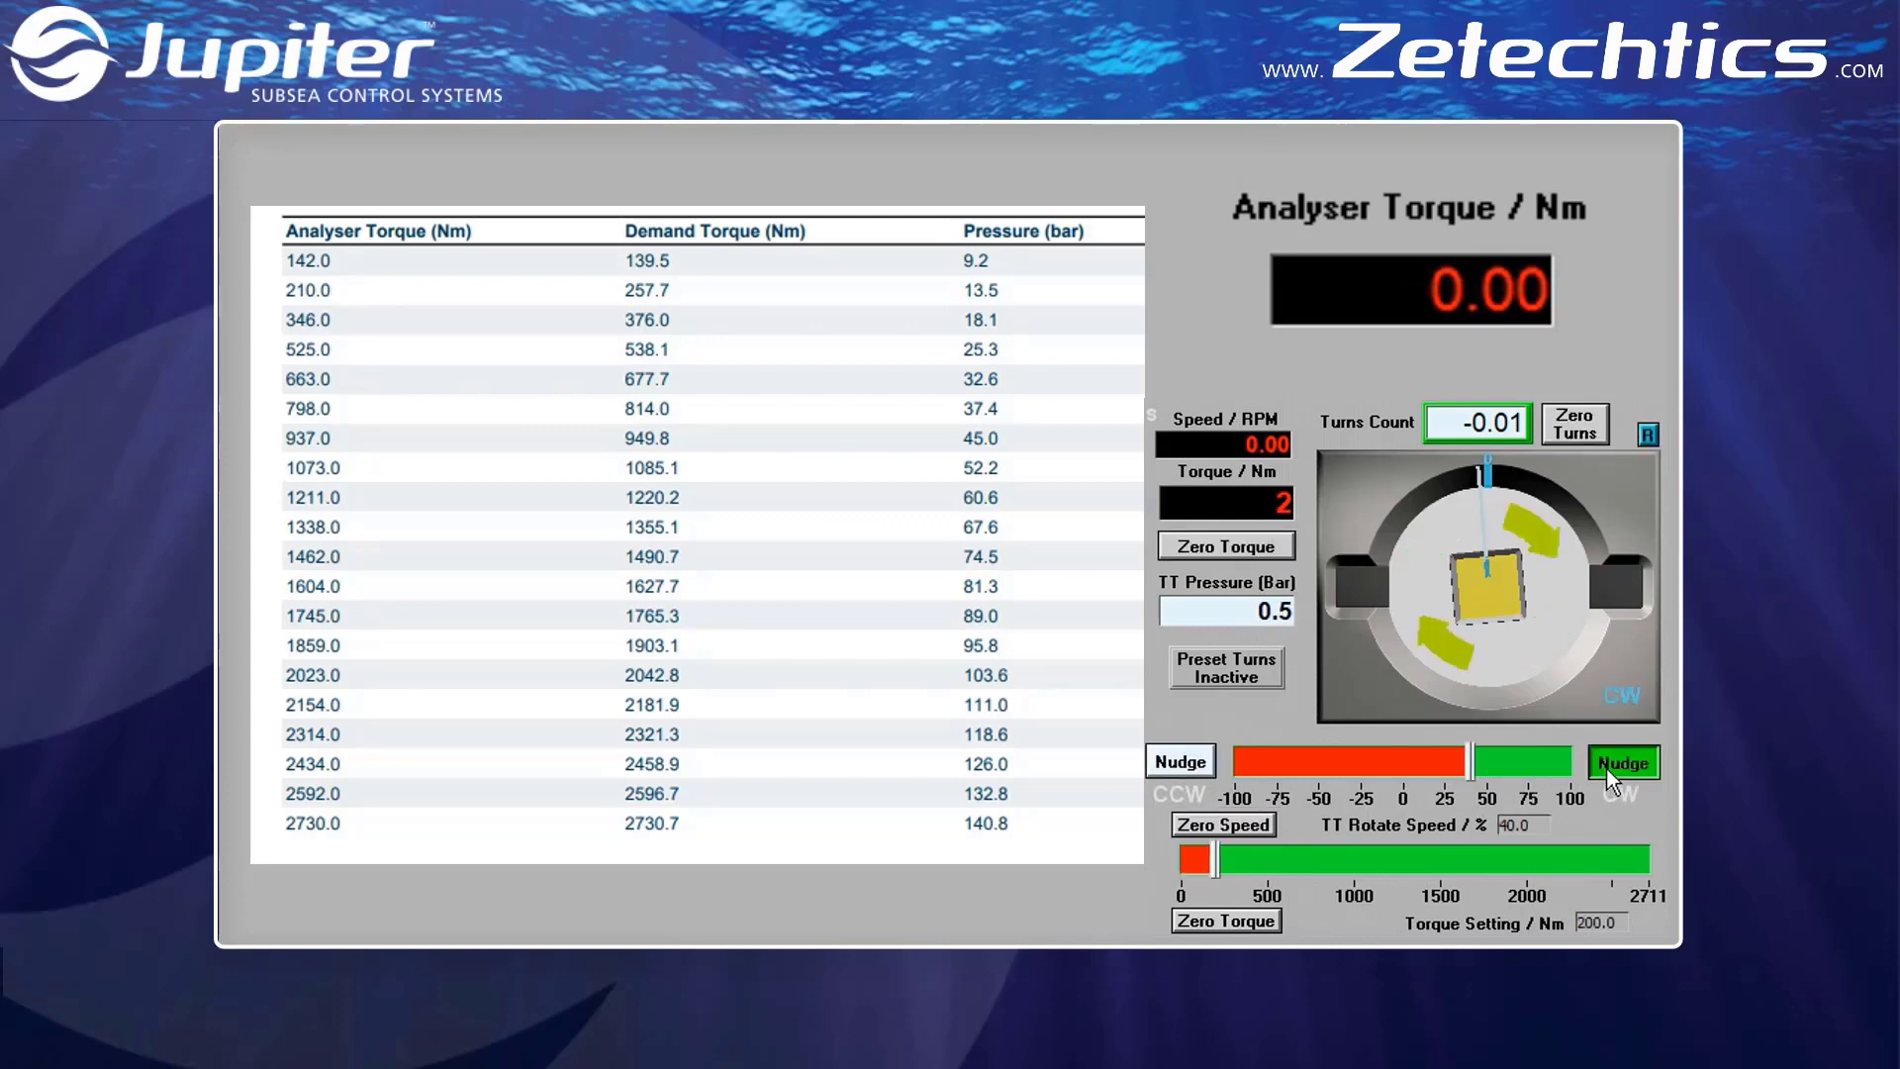
{"action": "left_click", "coordinate": [1619, 766]}
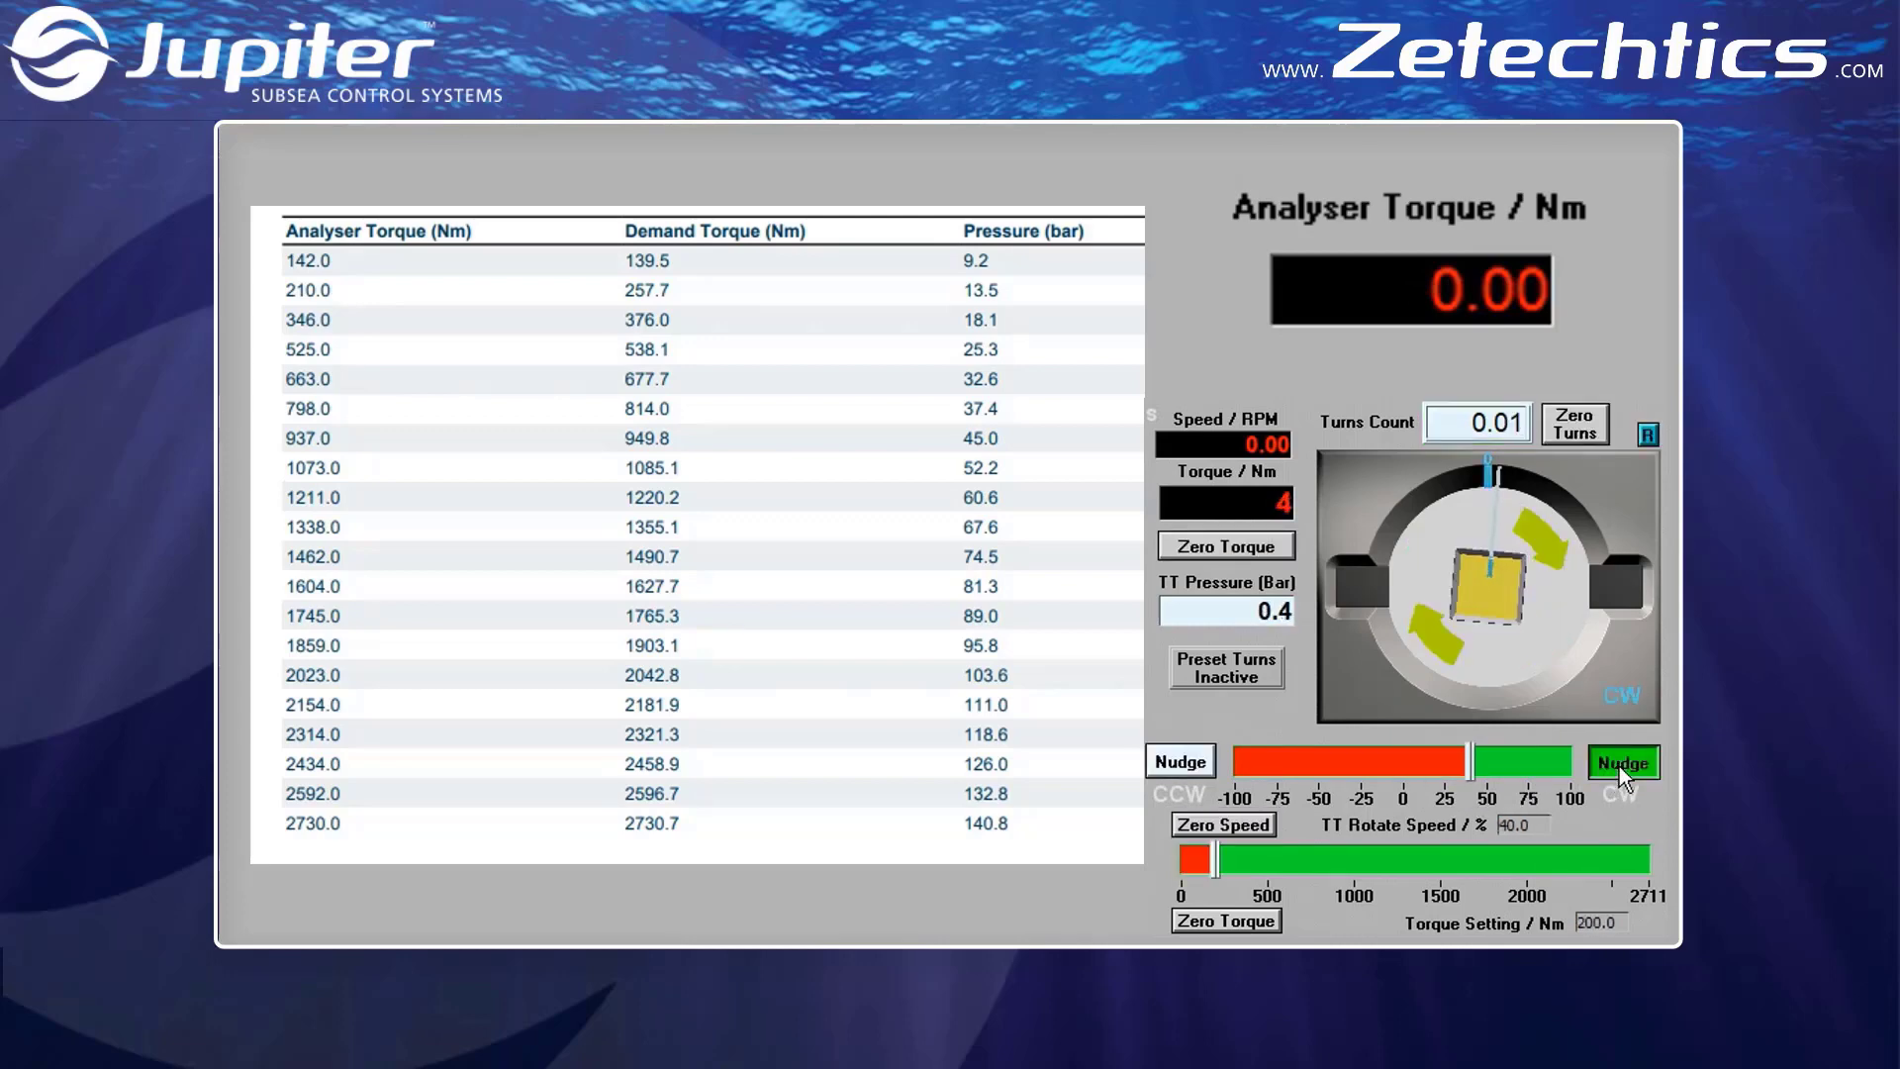
{"action": "left_click", "coordinate": [1620, 766]}
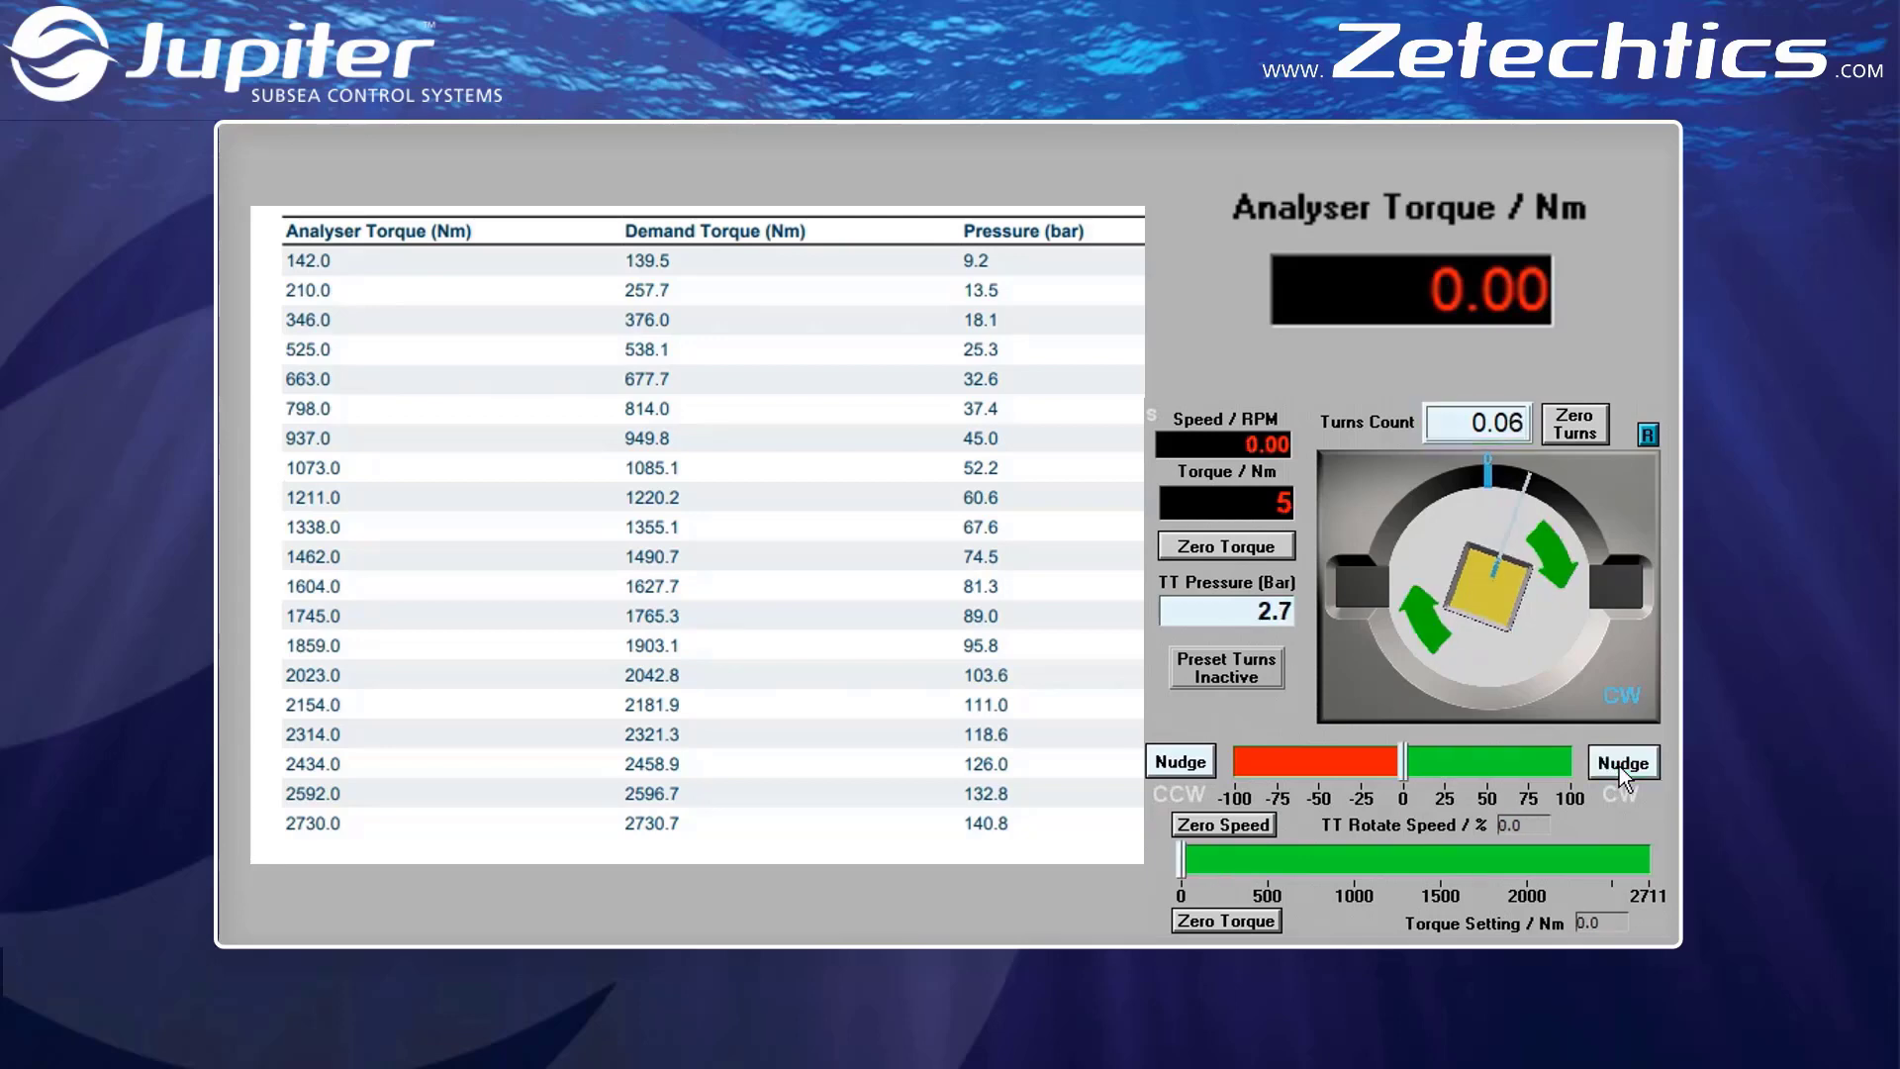
{"action": "left_click", "coordinate": [1620, 766]}
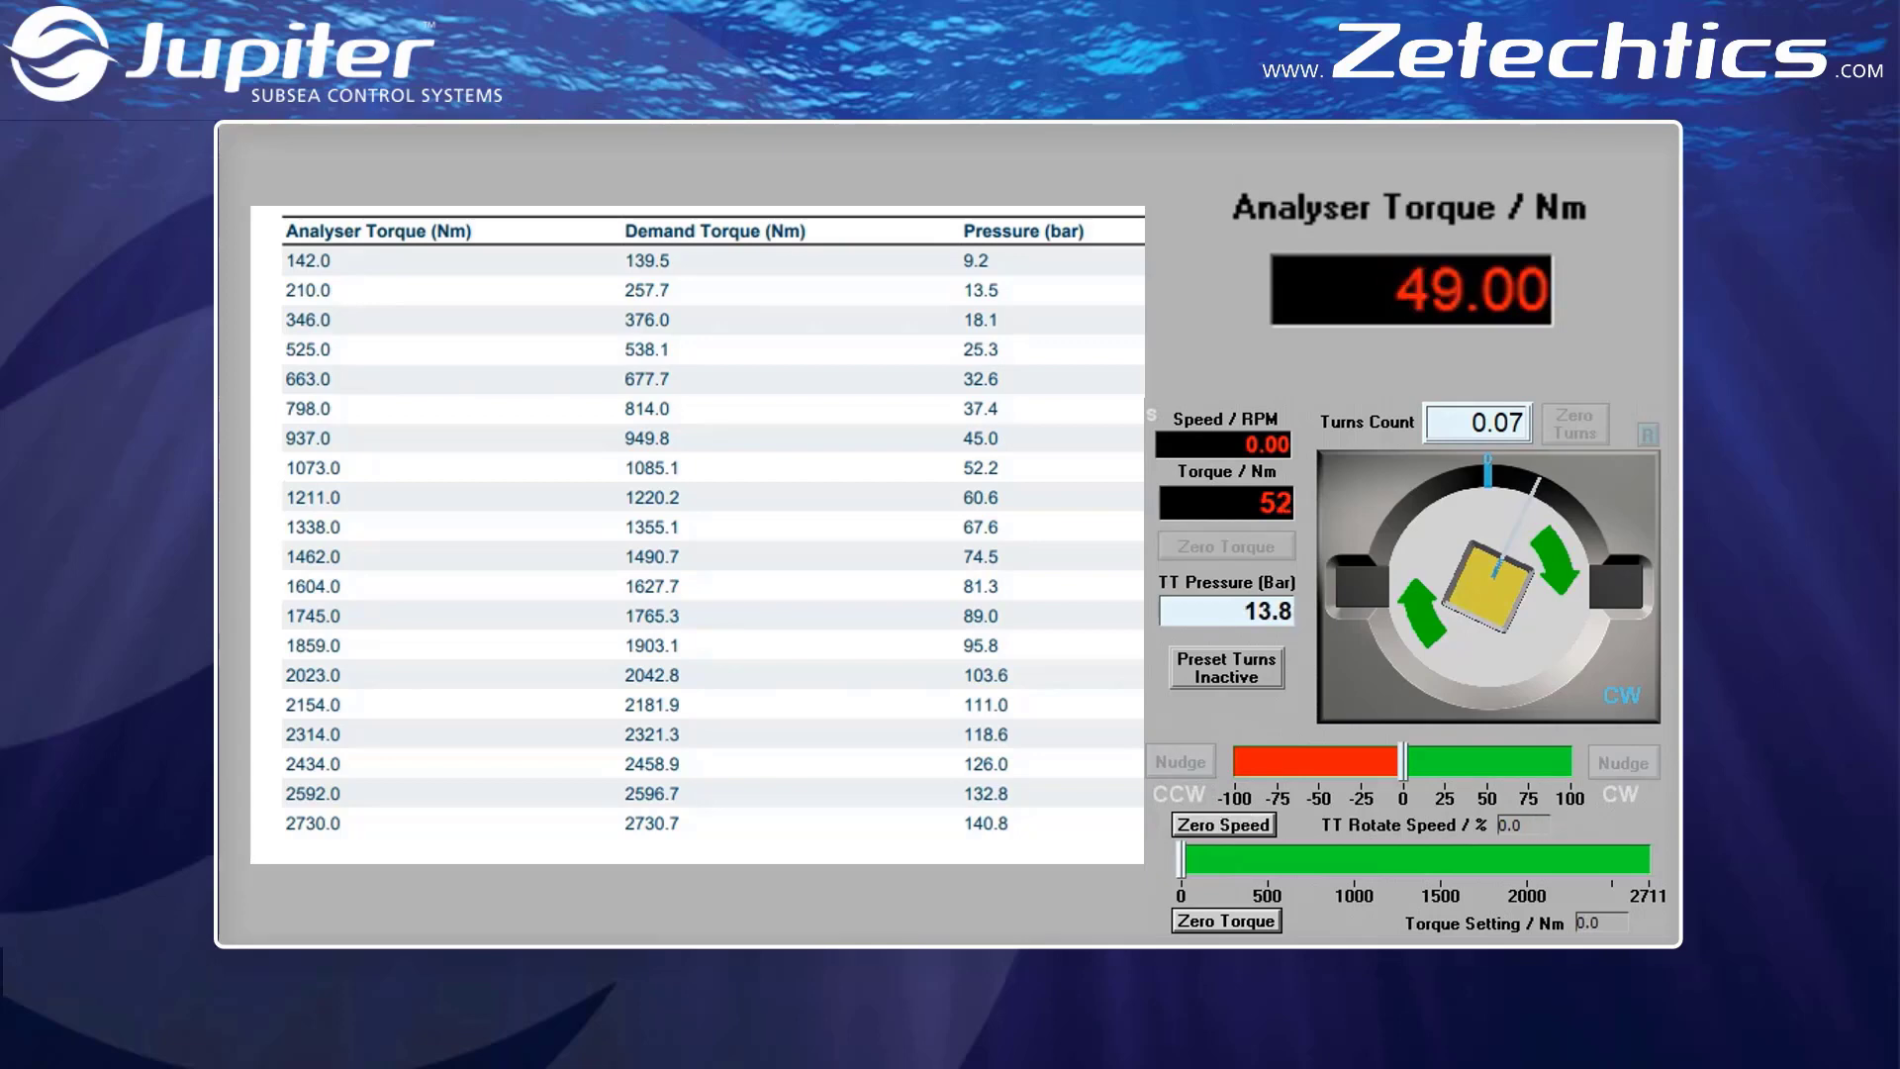
Apply a 300 Nm torque setting at 100% rotate speed and return both speed and torque setting to zero
{"action": "left_click", "coordinate": [1615, 925]}
{"action": "key", "text": "BackSpace"}
{"action": "key", "text": "BackSpace"}
{"action": "key", "text": "BackSpace"}
{"action": "type", "text": "300"}
{"action": "key", "text": "Return"}
{"action": "left_click", "coordinate": [1537, 828]}
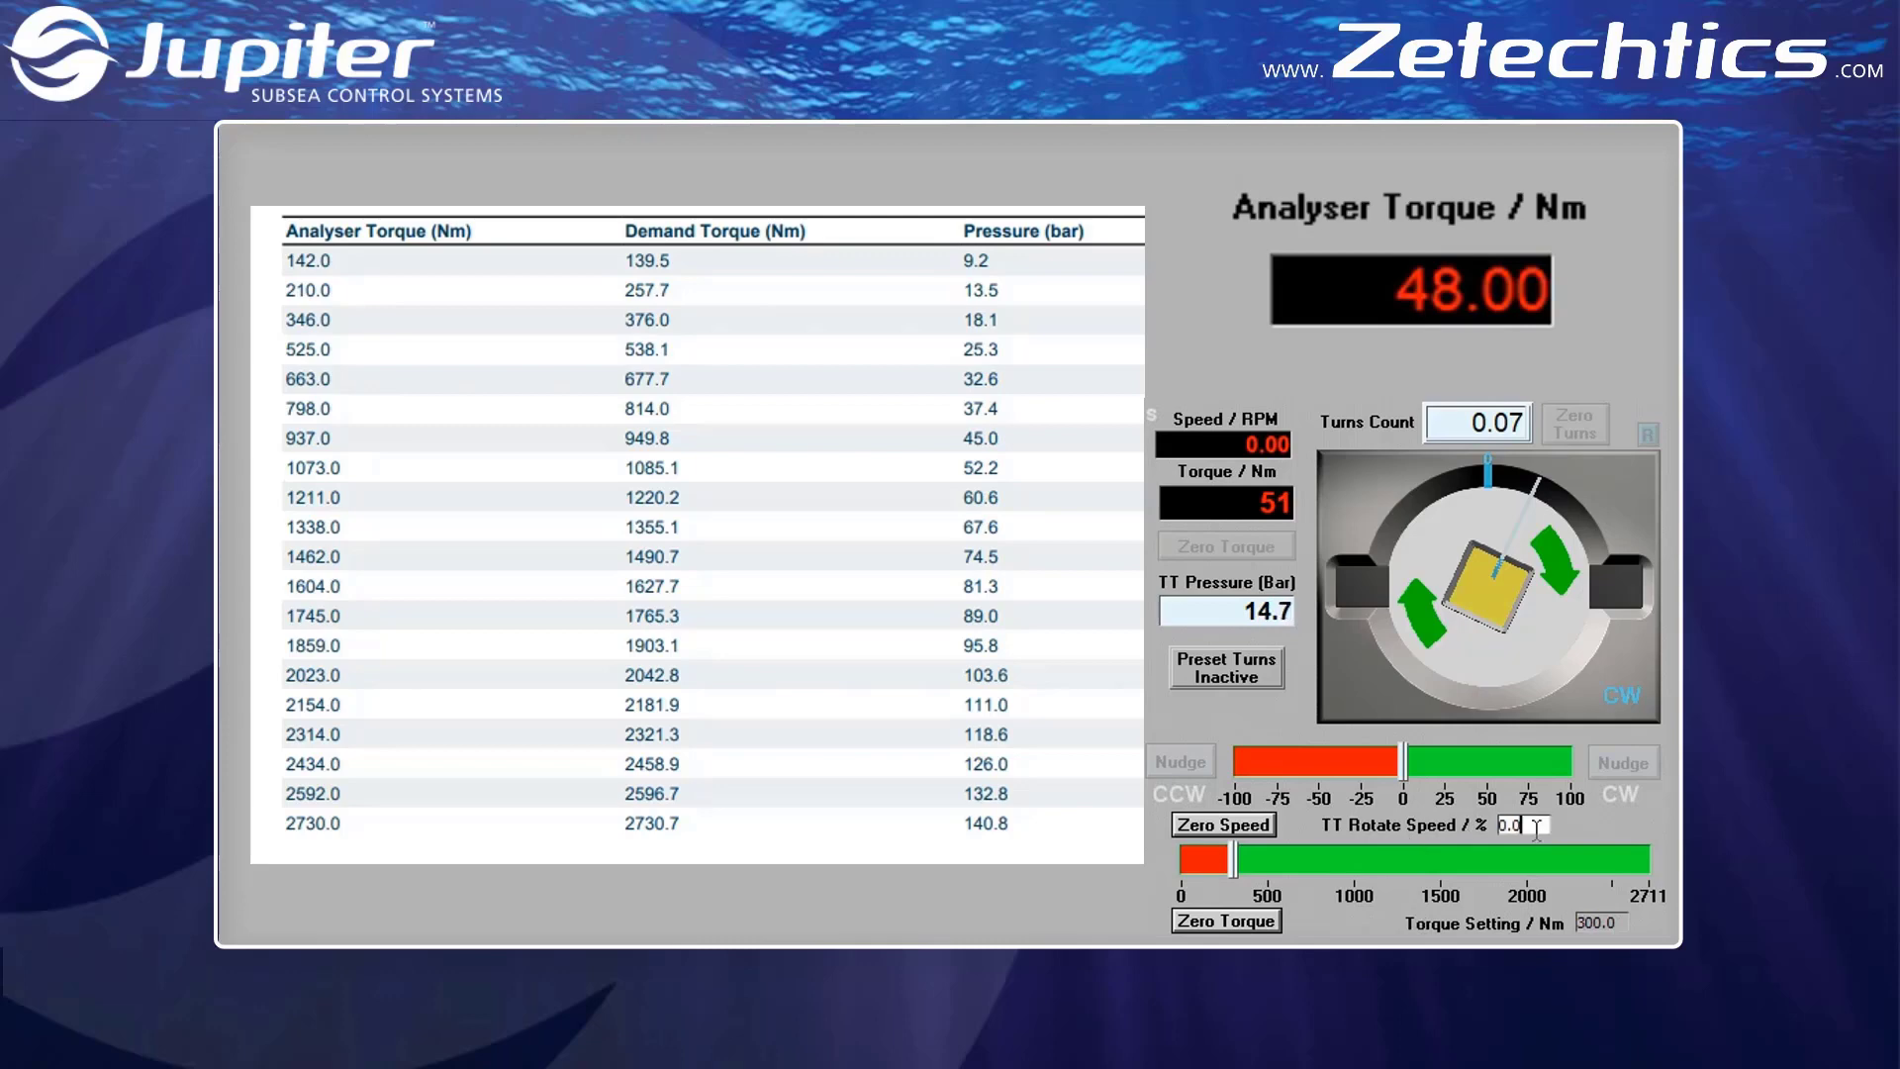
{"action": "double_click", "coordinate": [1536, 829]}
{"action": "type", "text": "100"}
{"action": "key", "text": "Return"}
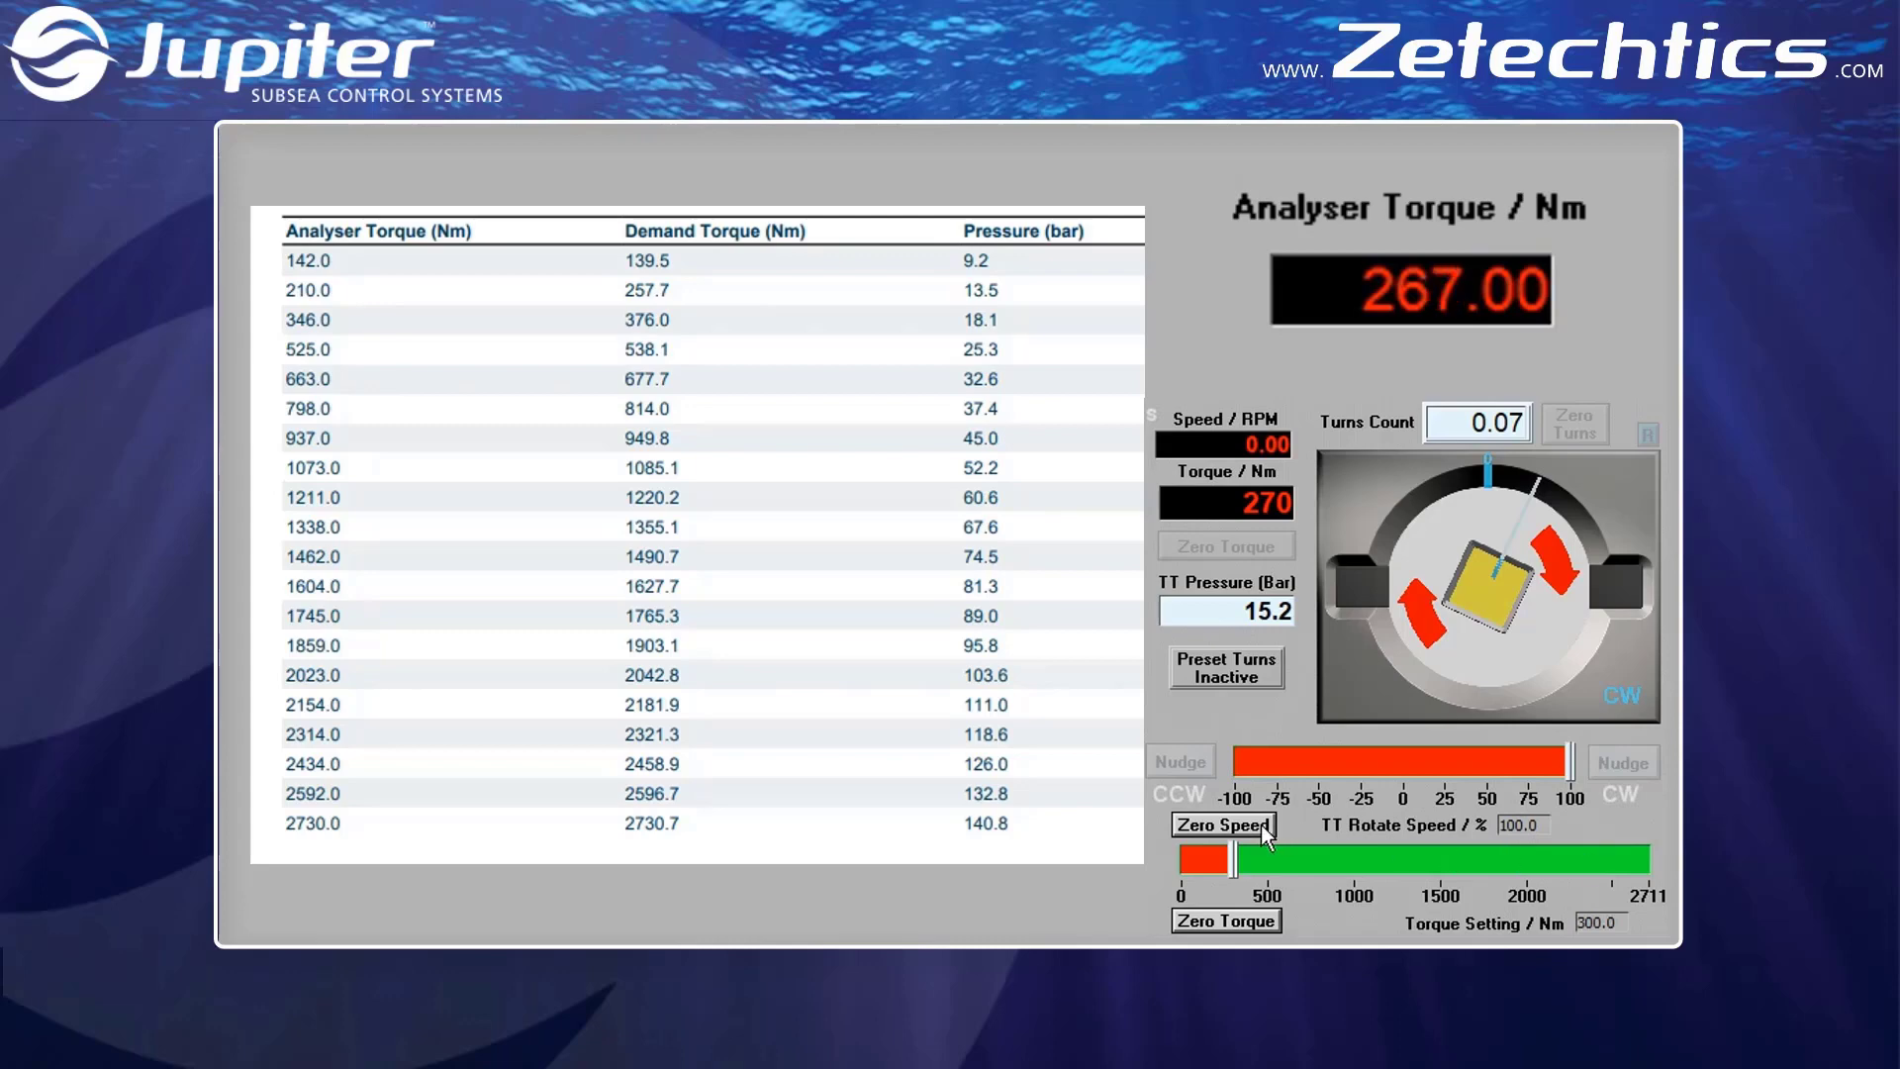
{"action": "left_click", "coordinate": [1261, 823]}
{"action": "left_click", "coordinate": [1267, 922]}
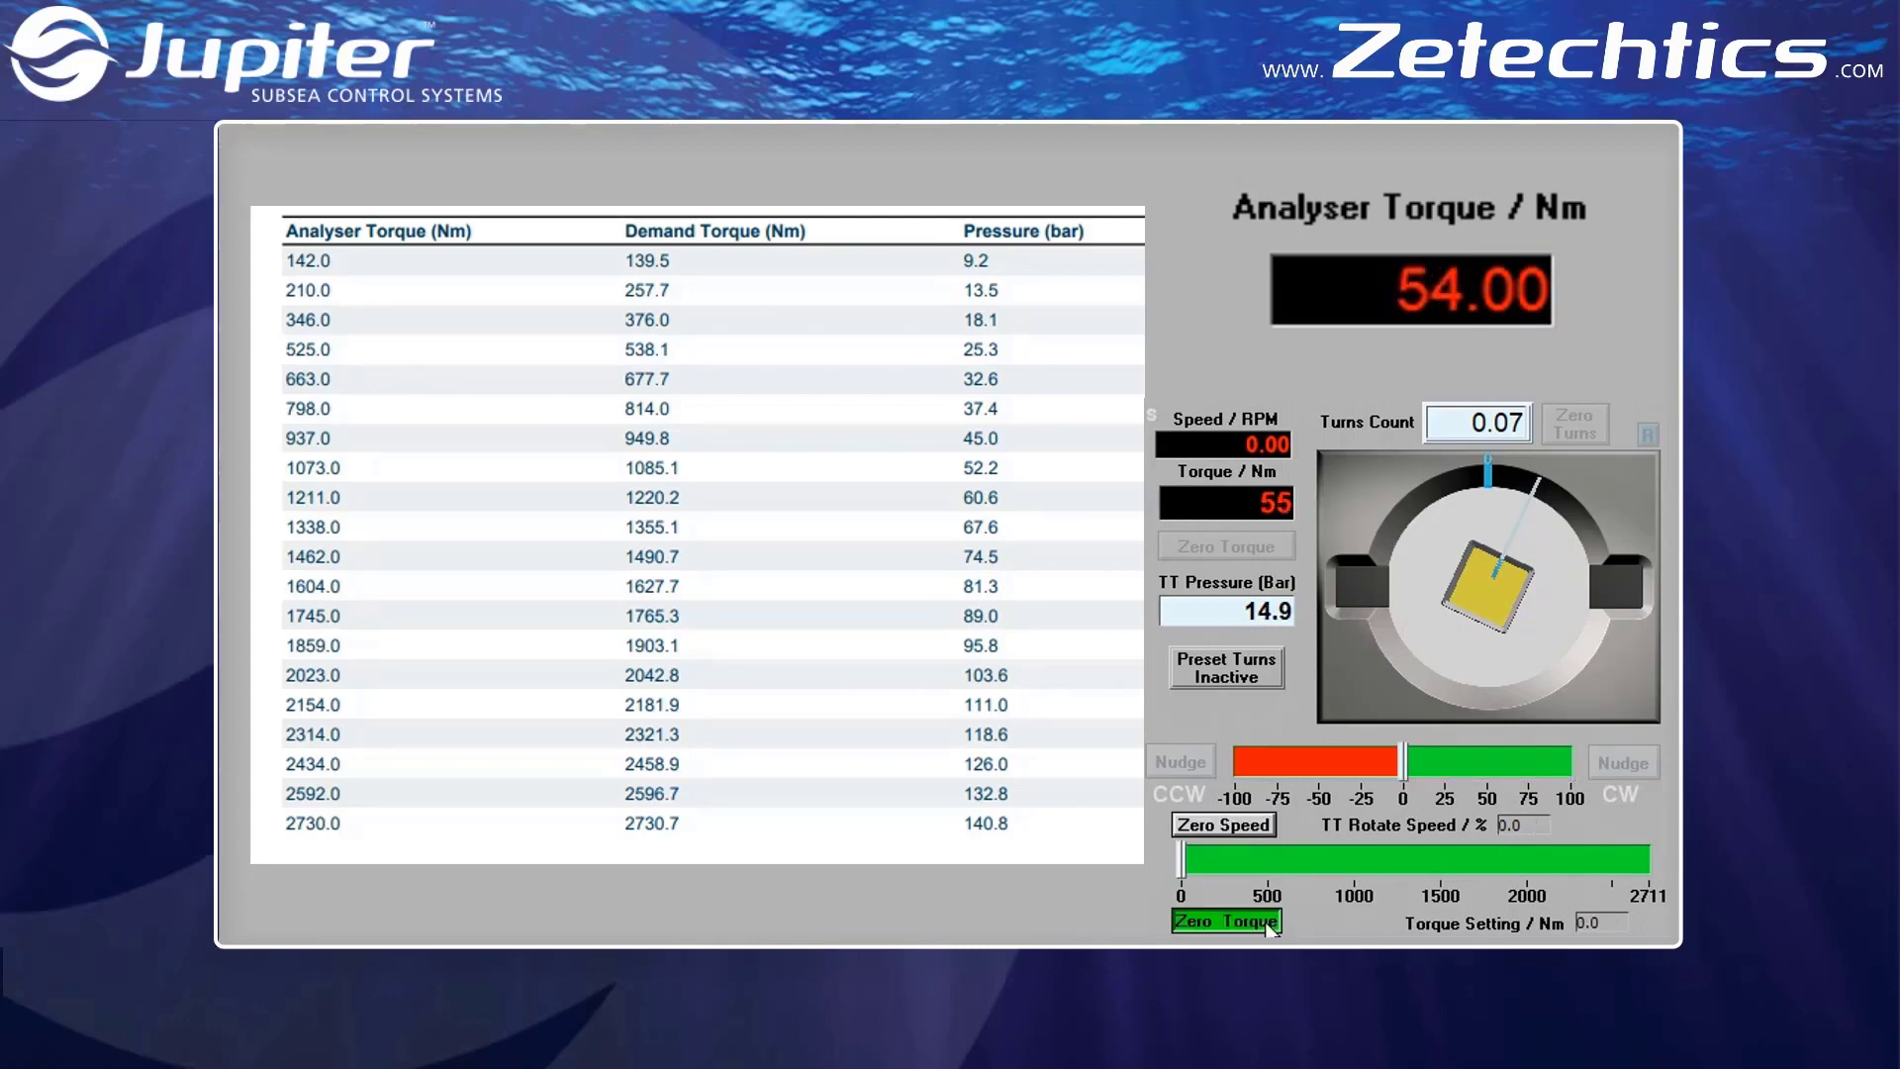
Set the torque to 300 Nm again, raise the clockwise rotate speed to 100% and zero the speed
{"action": "double_click", "coordinate": [1615, 915]}
{"action": "type", "text": "300"}
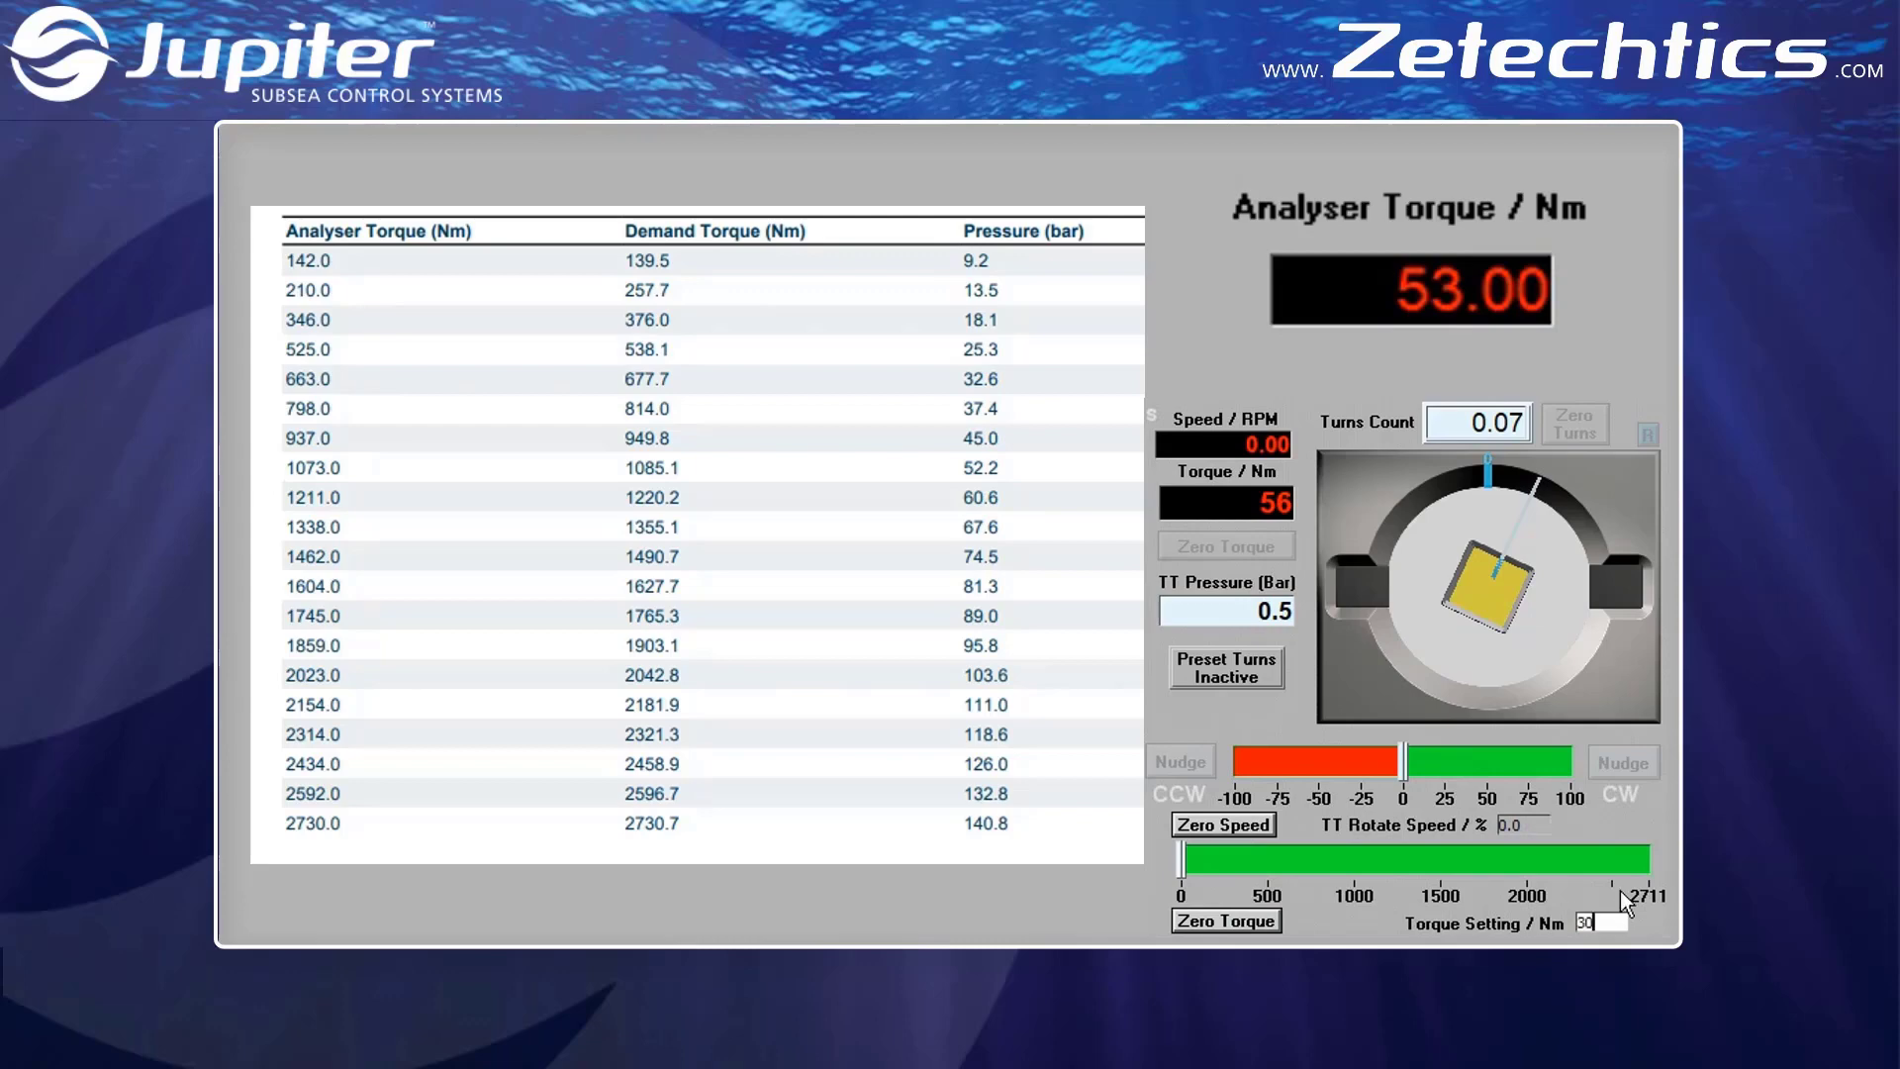
{"action": "key", "text": "Return"}
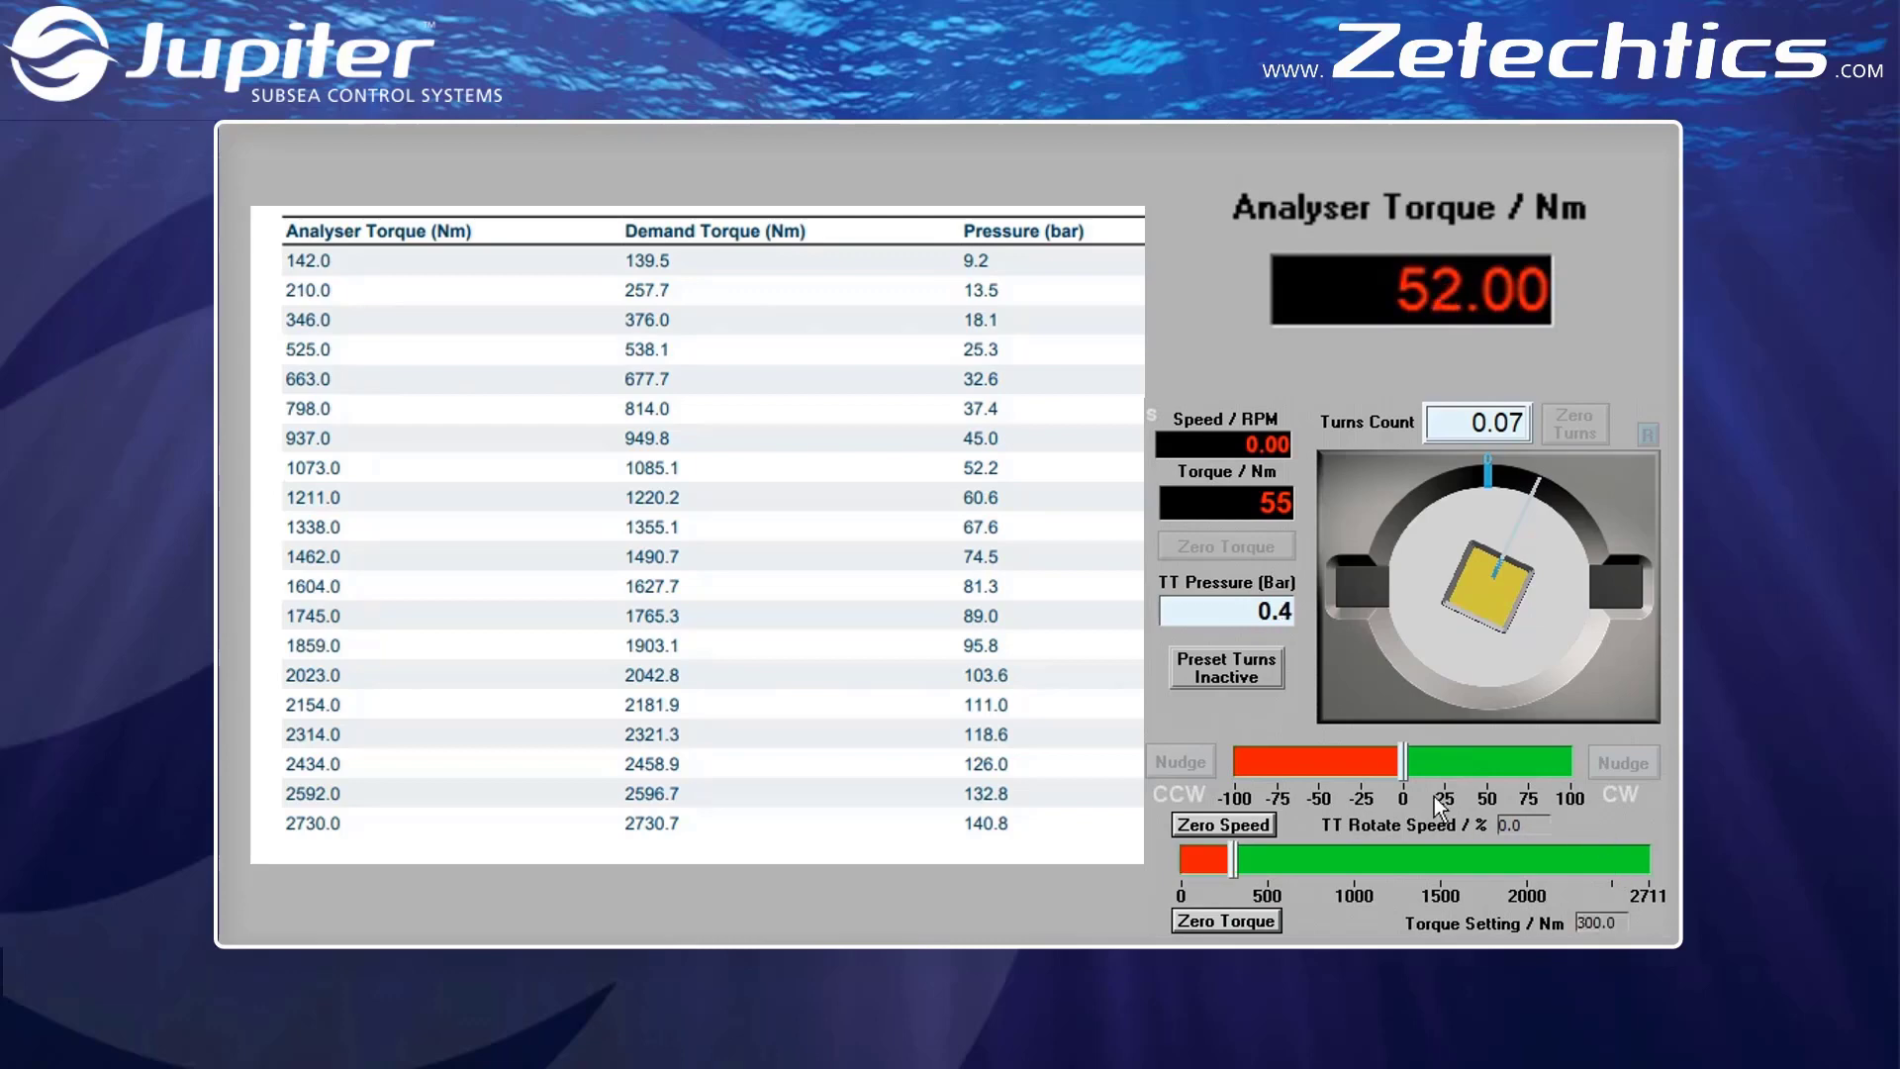
{"action": "left_click_drag", "start_coordinate": [1416, 770], "coordinate": [1618, 763]}
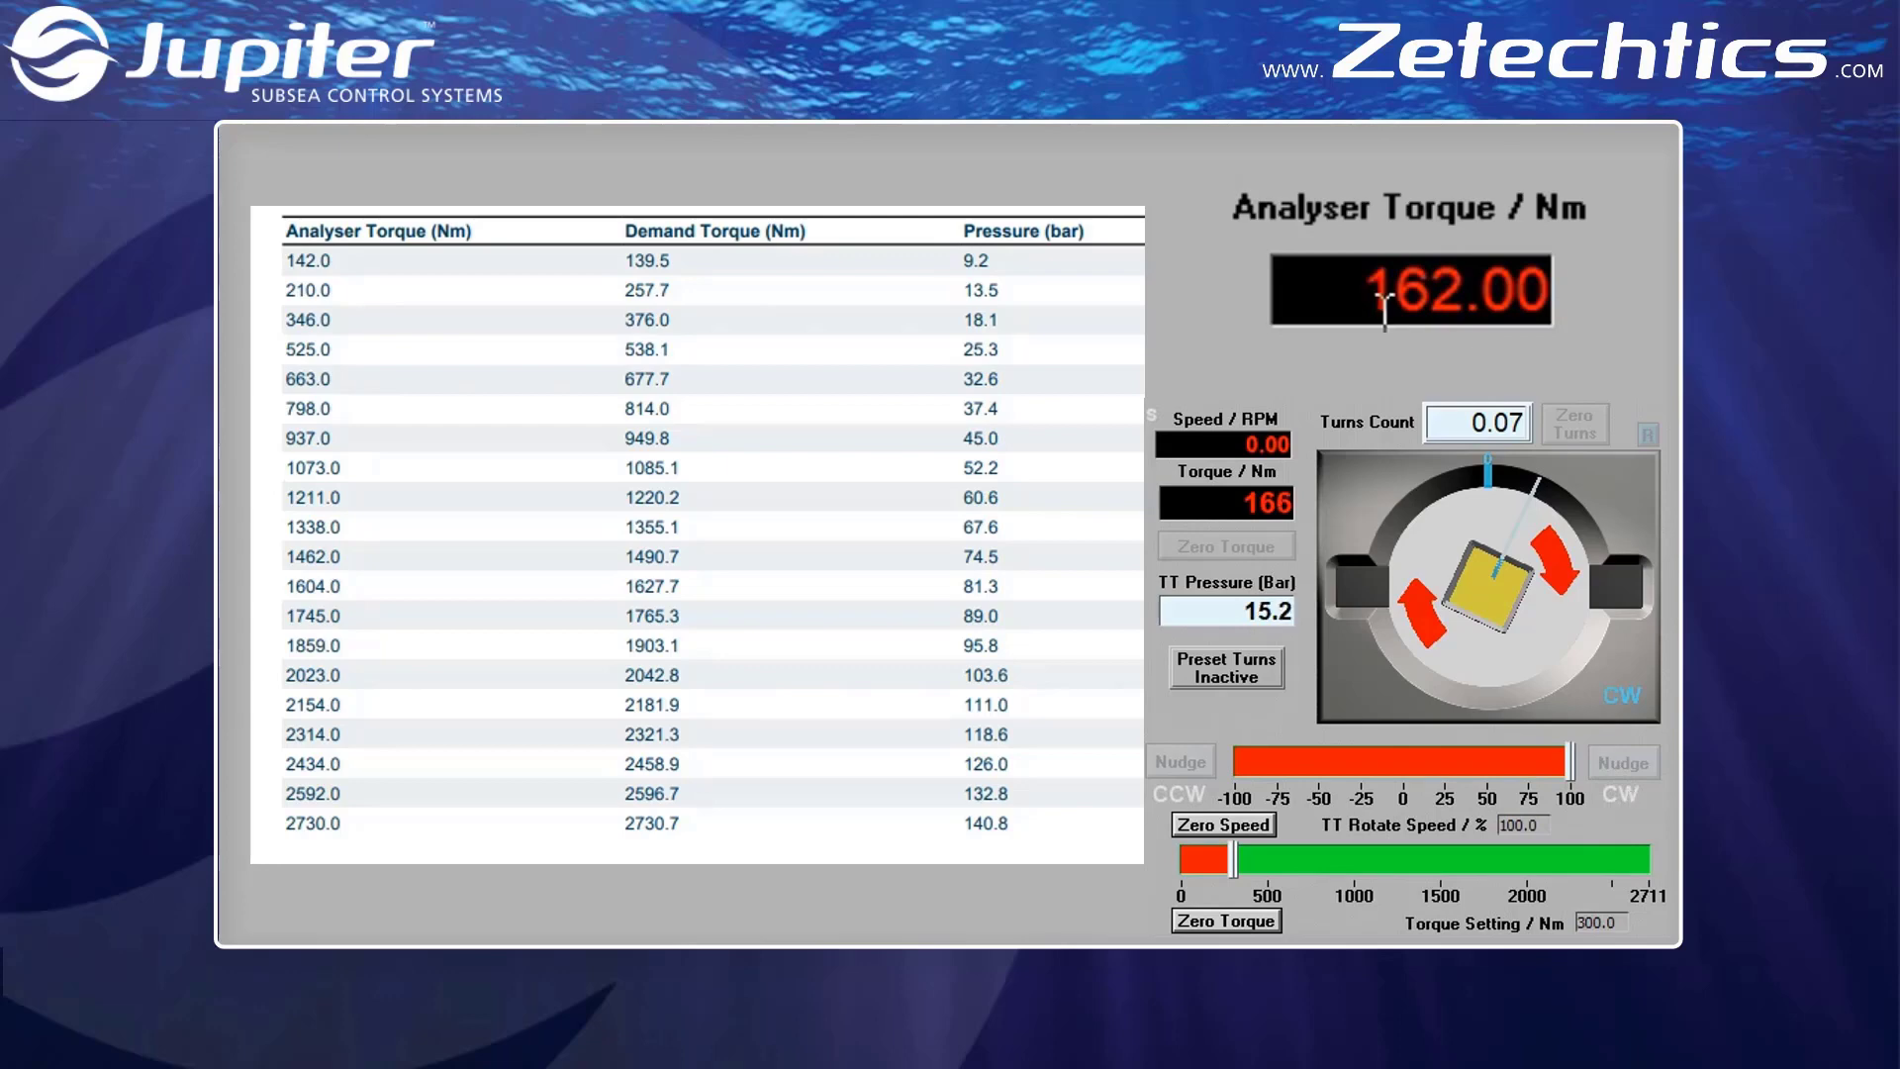
{"action": "left_click", "coordinate": [1210, 824]}
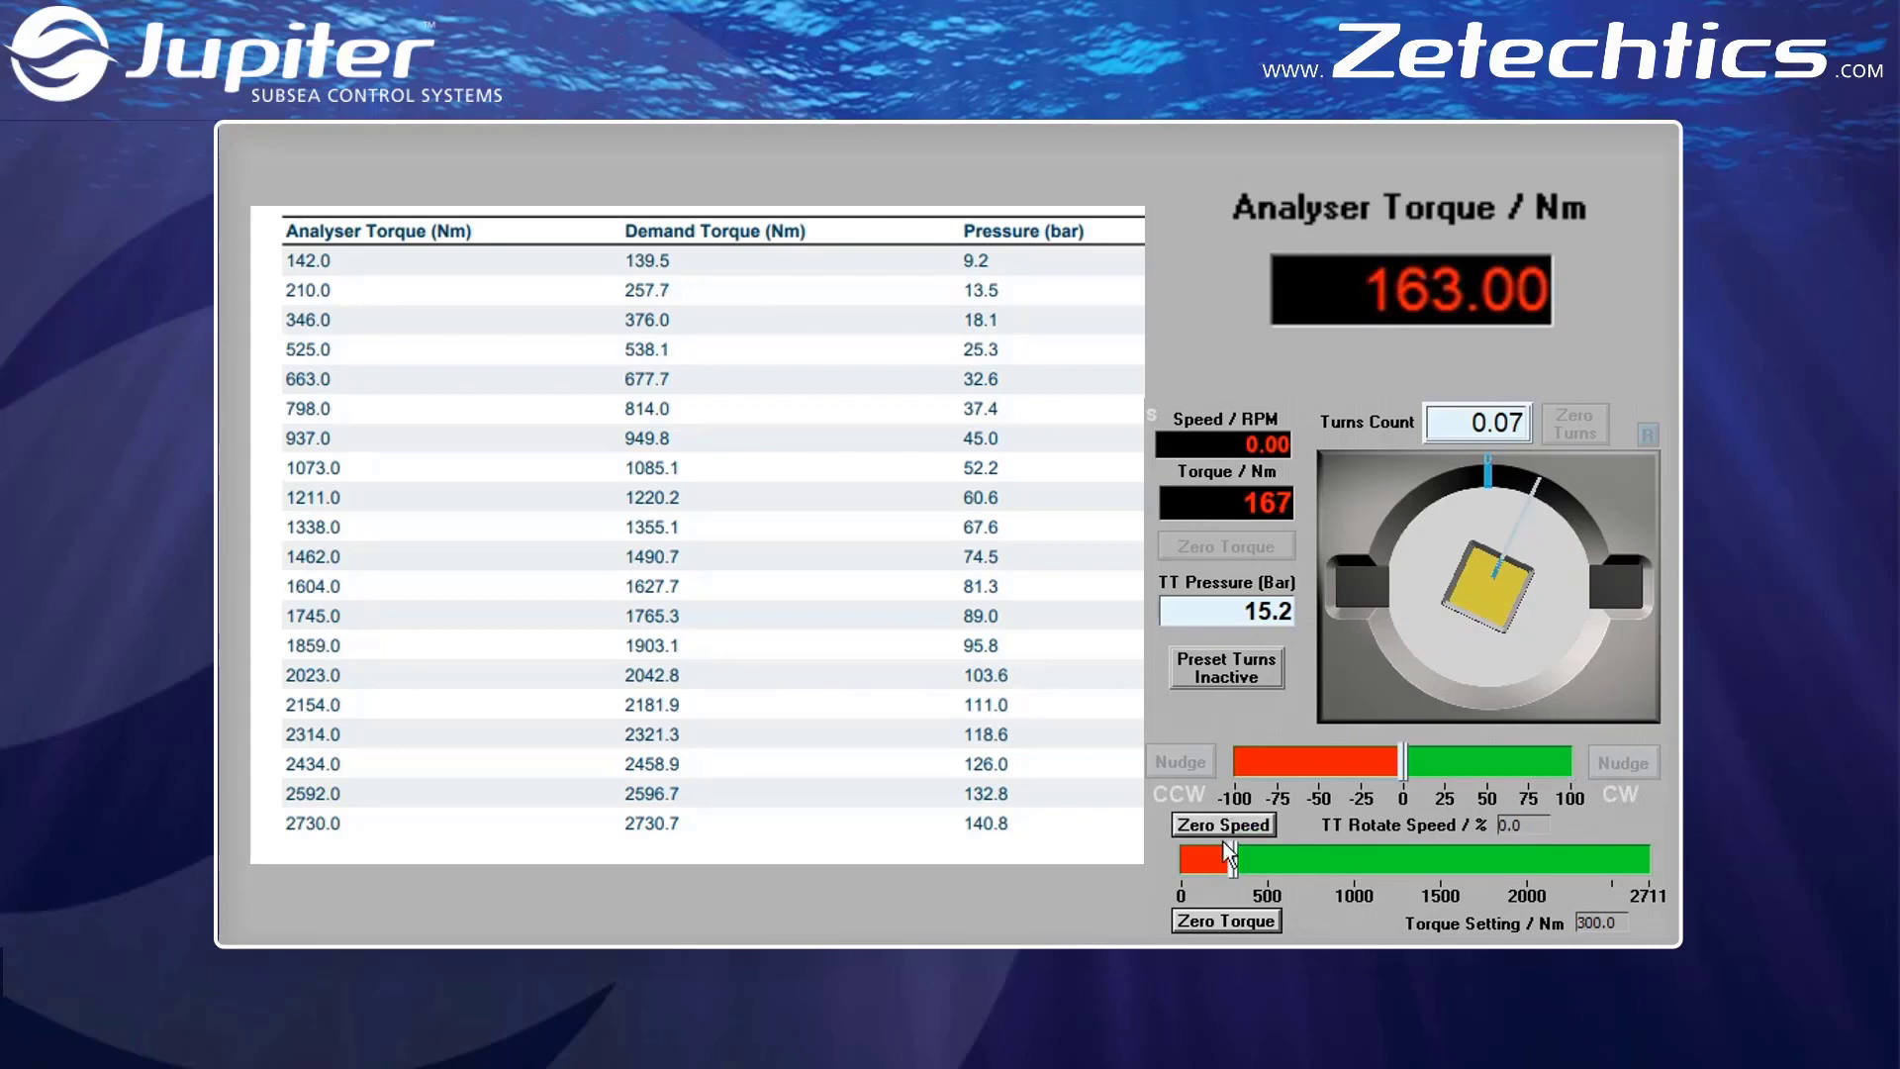
Apply the torque at about 50% and about 76% clockwise rotate speed, zeroing the speed after each run
{"action": "left_click", "coordinate": [1488, 772]}
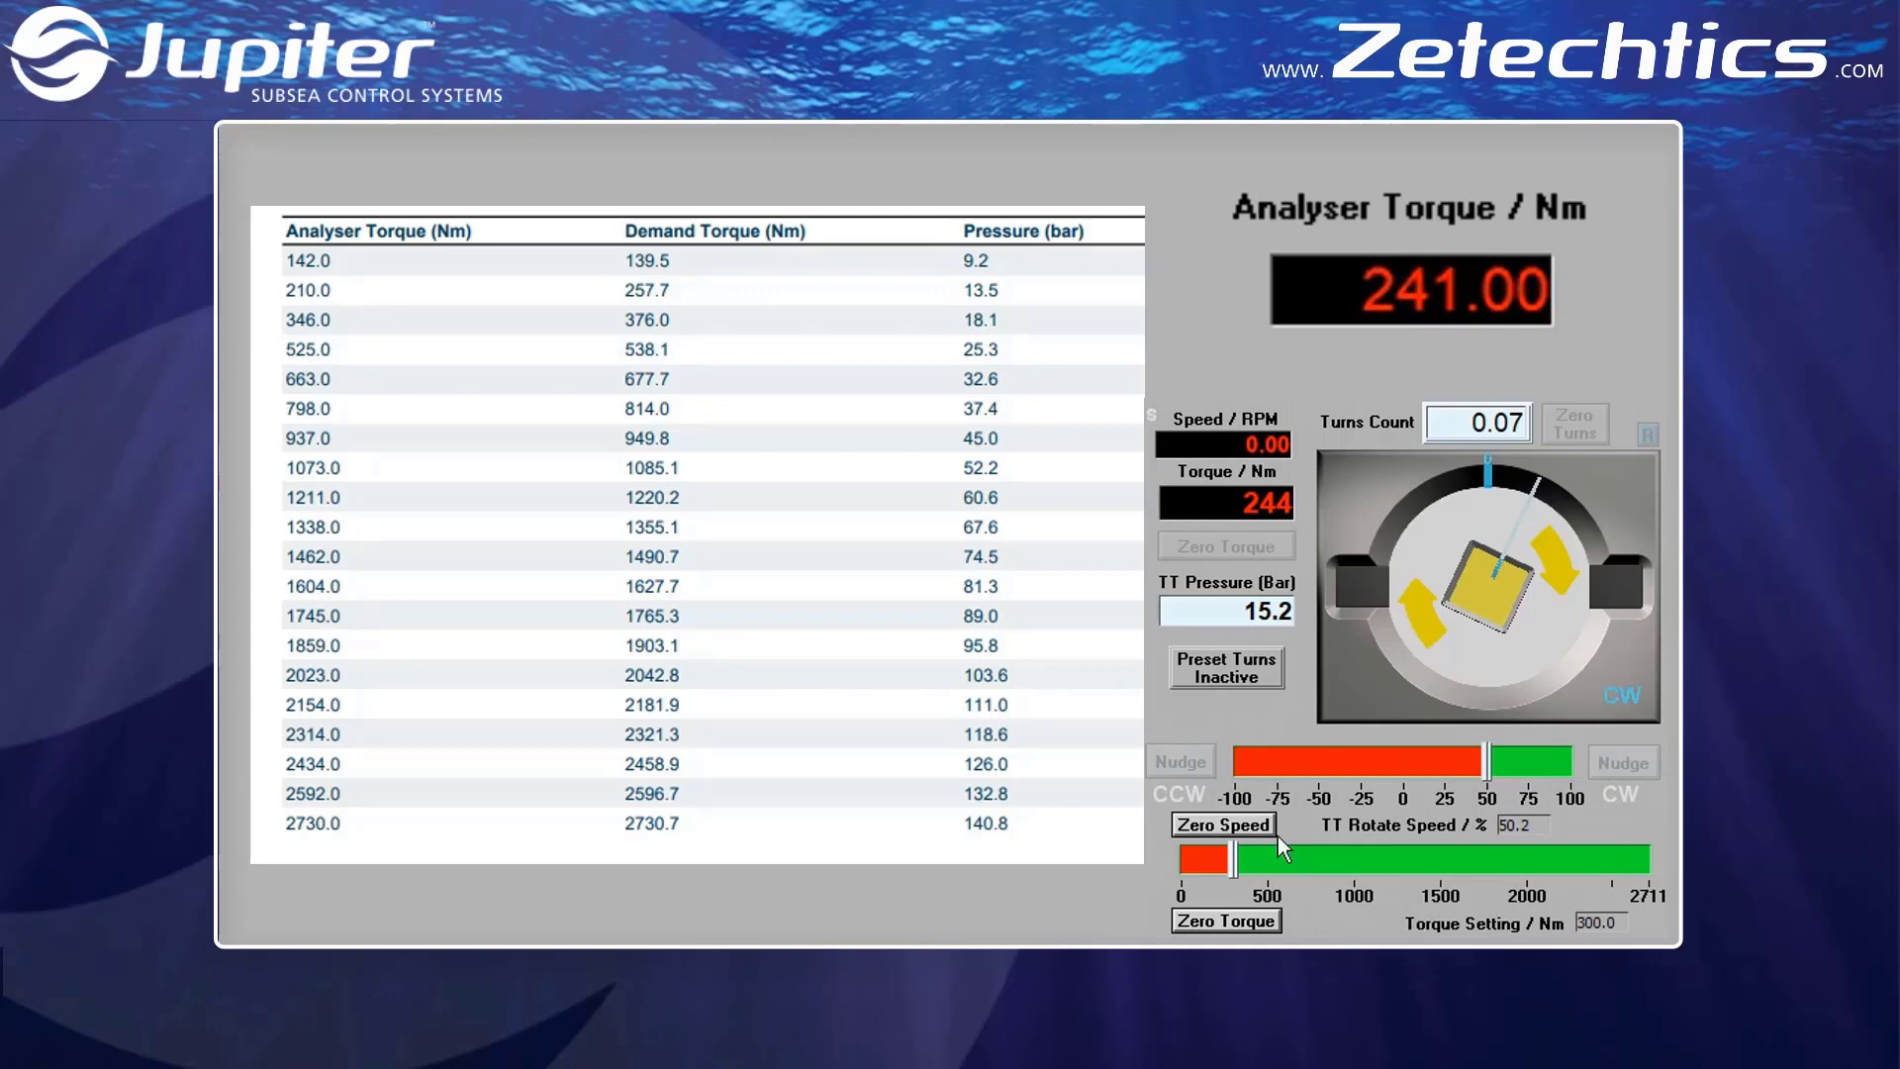
{"action": "left_click", "coordinate": [1231, 827]}
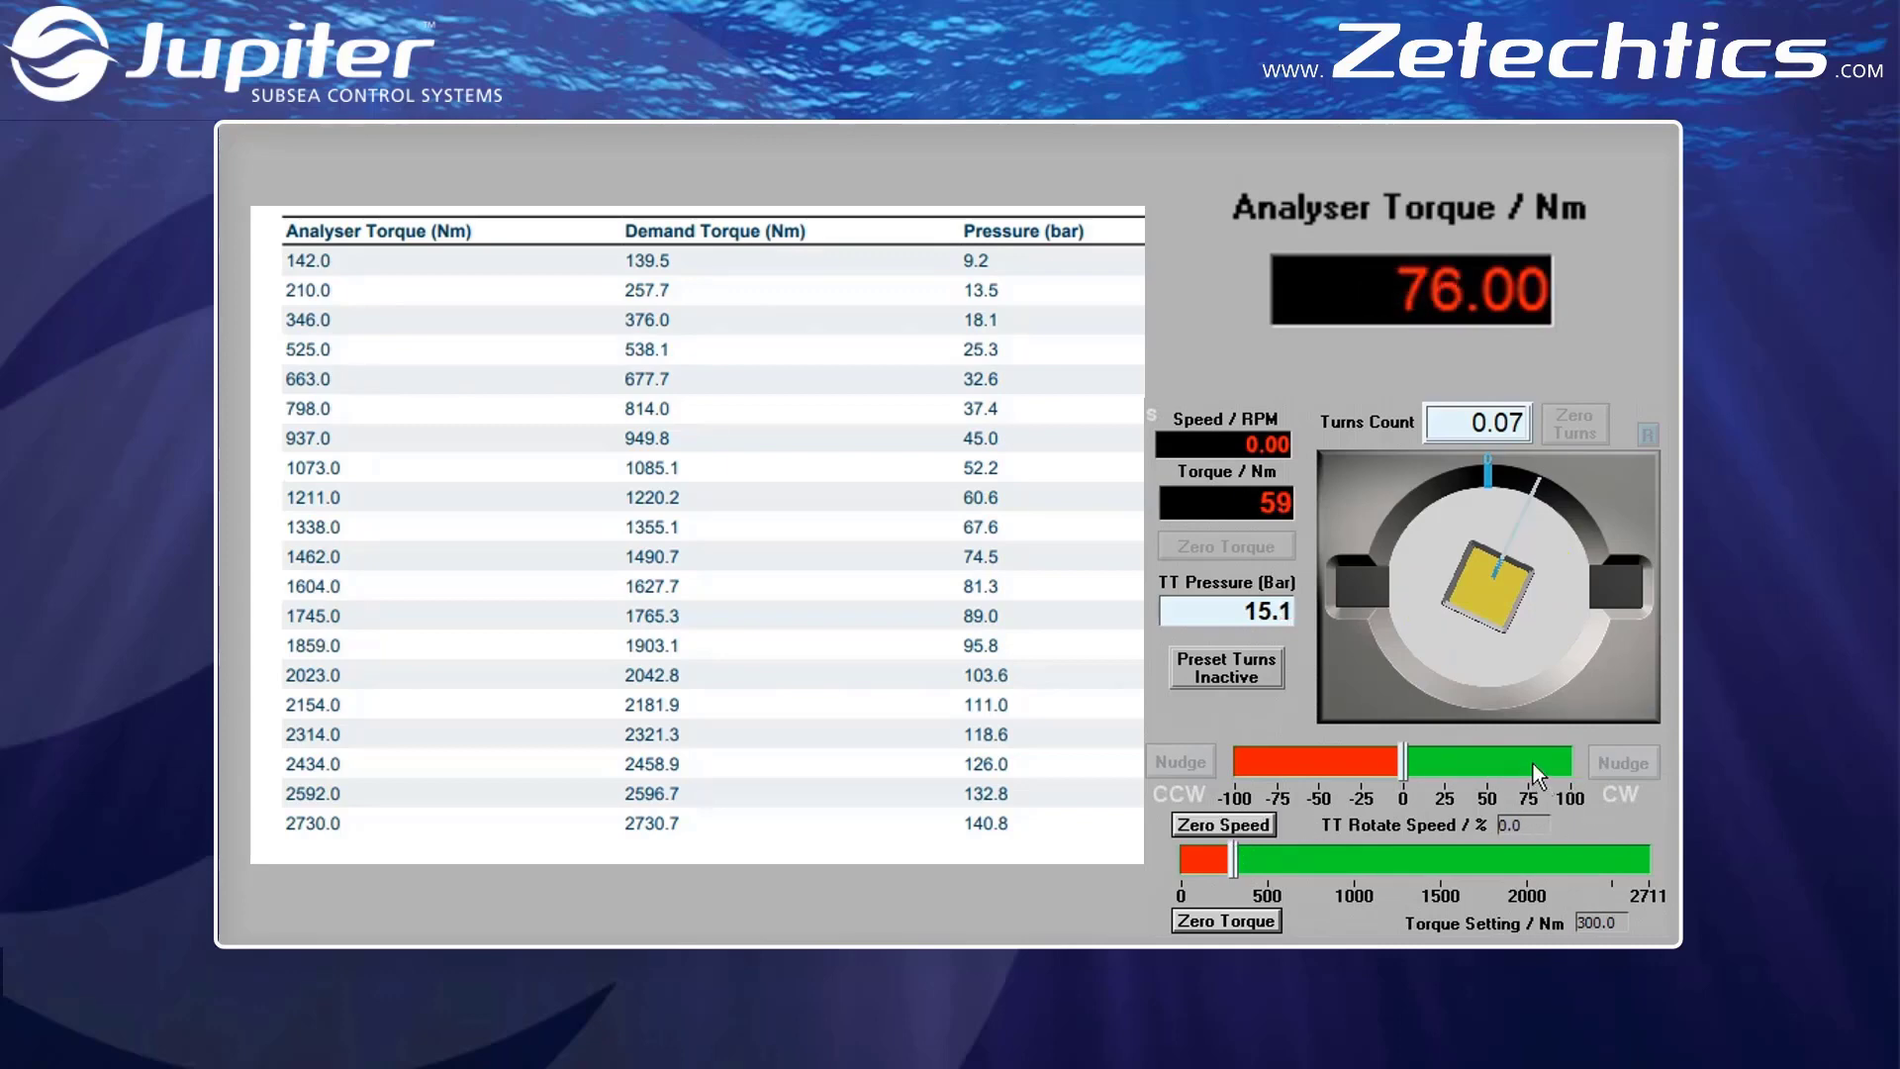
{"action": "left_click", "coordinate": [1533, 763]}
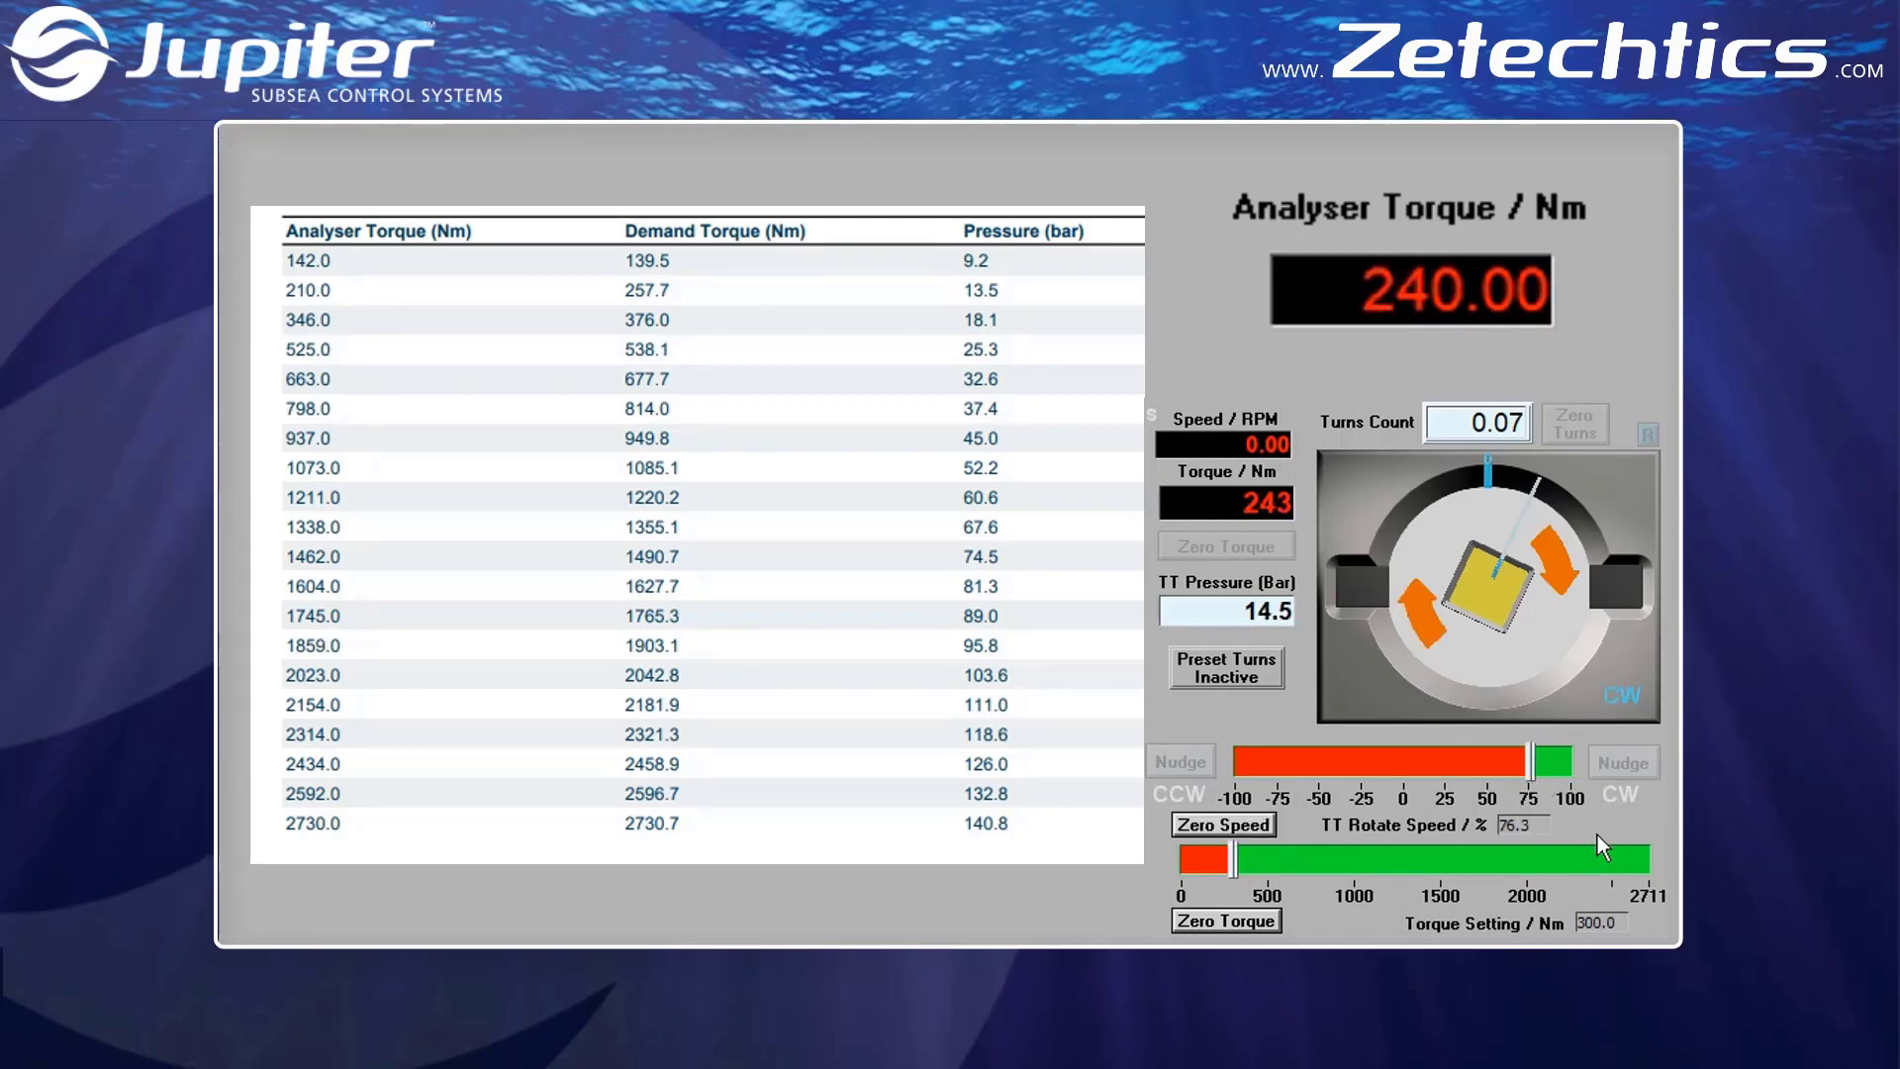
{"action": "left_click", "coordinate": [1269, 829]}
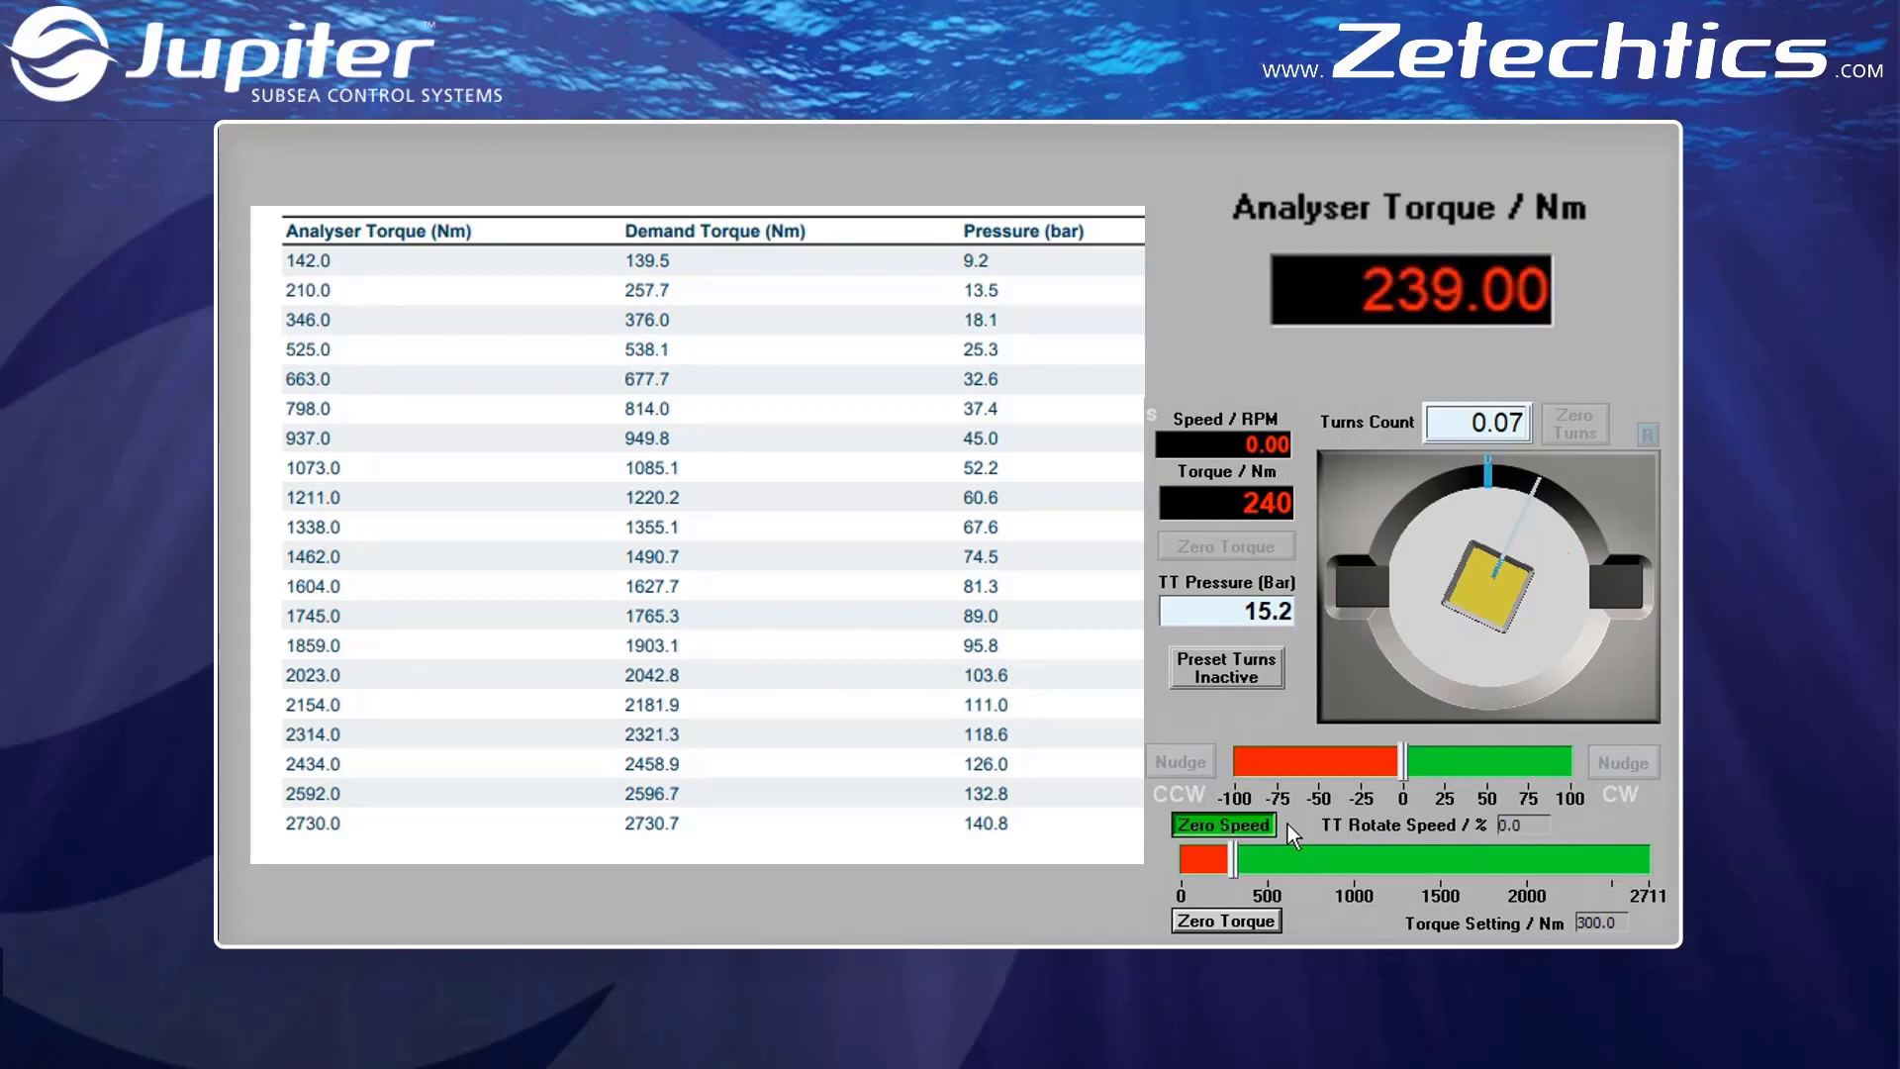
Apply the 300 Nm torque twice at 100% clockwise rotate speed, zeroing the speed after each run
{"action": "left_click", "coordinate": [1572, 762]}
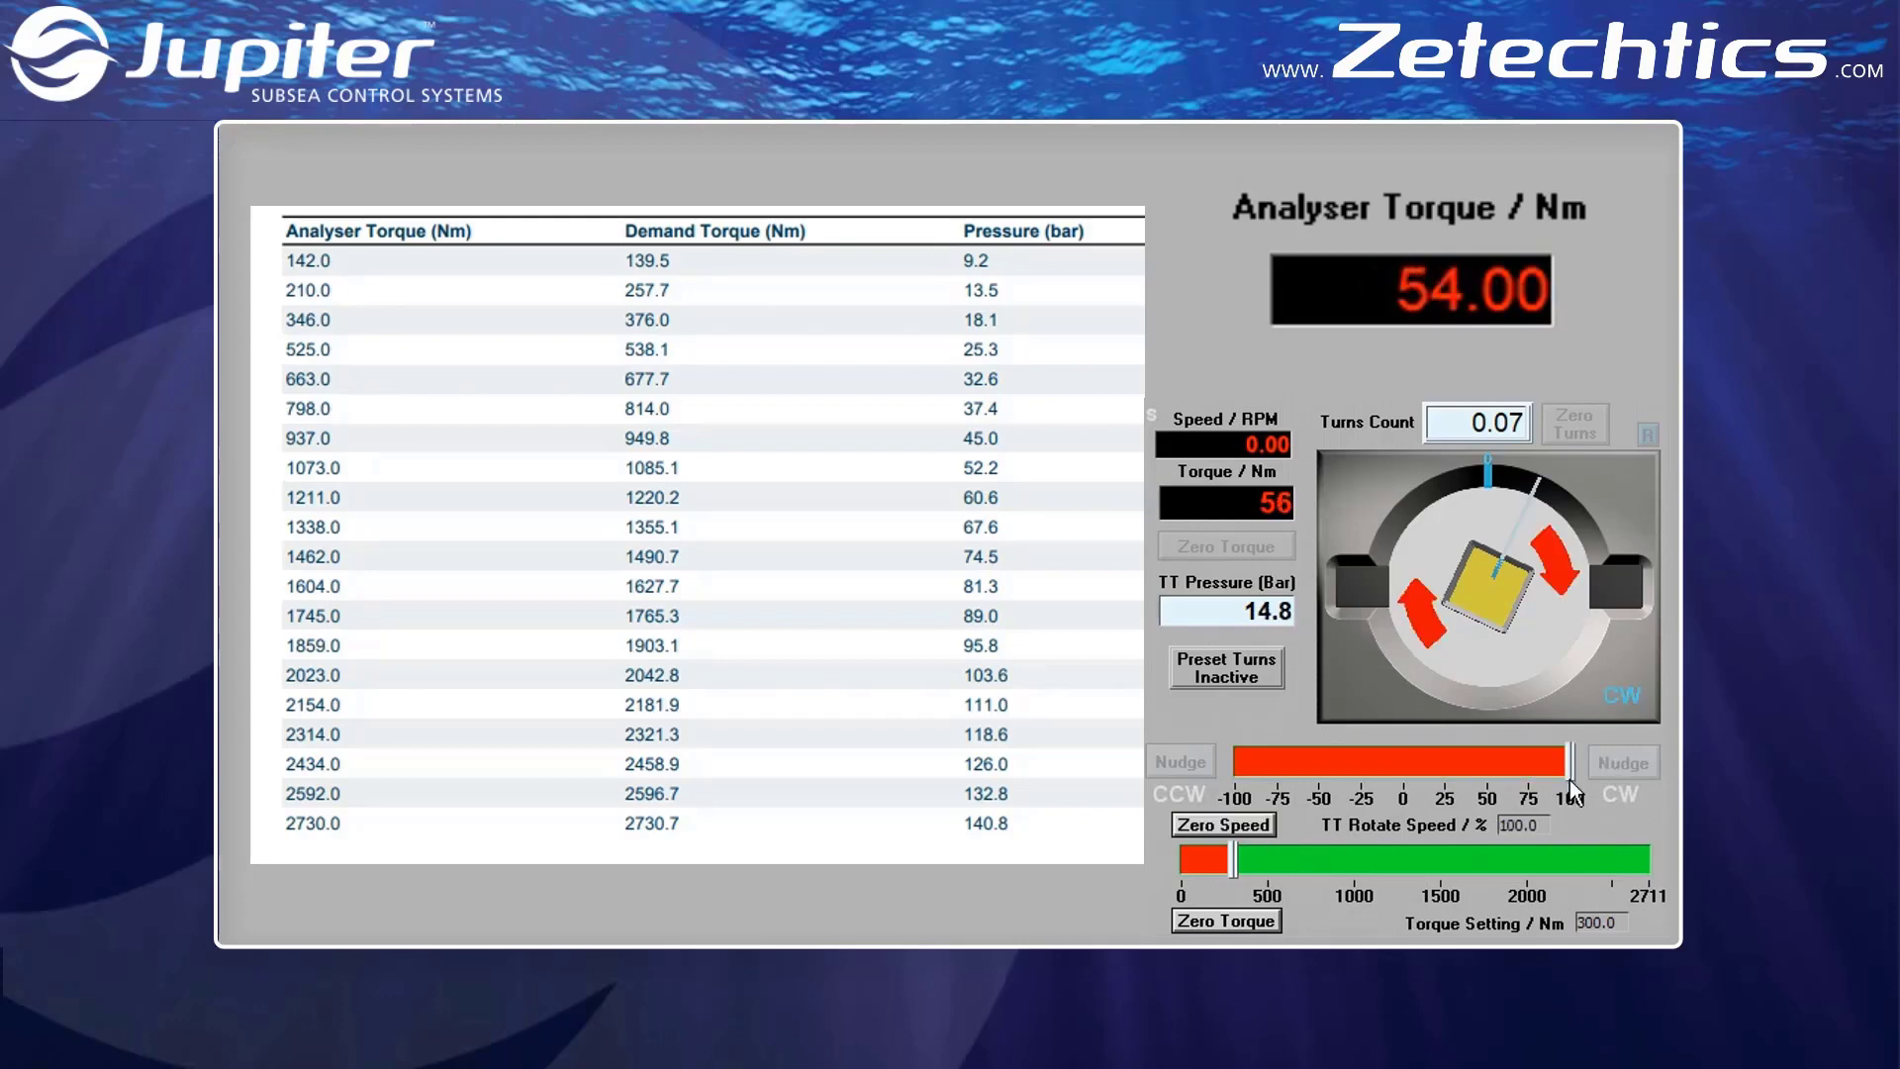
{"action": "left_click", "coordinate": [1271, 829]}
{"action": "type", "text": "100"}
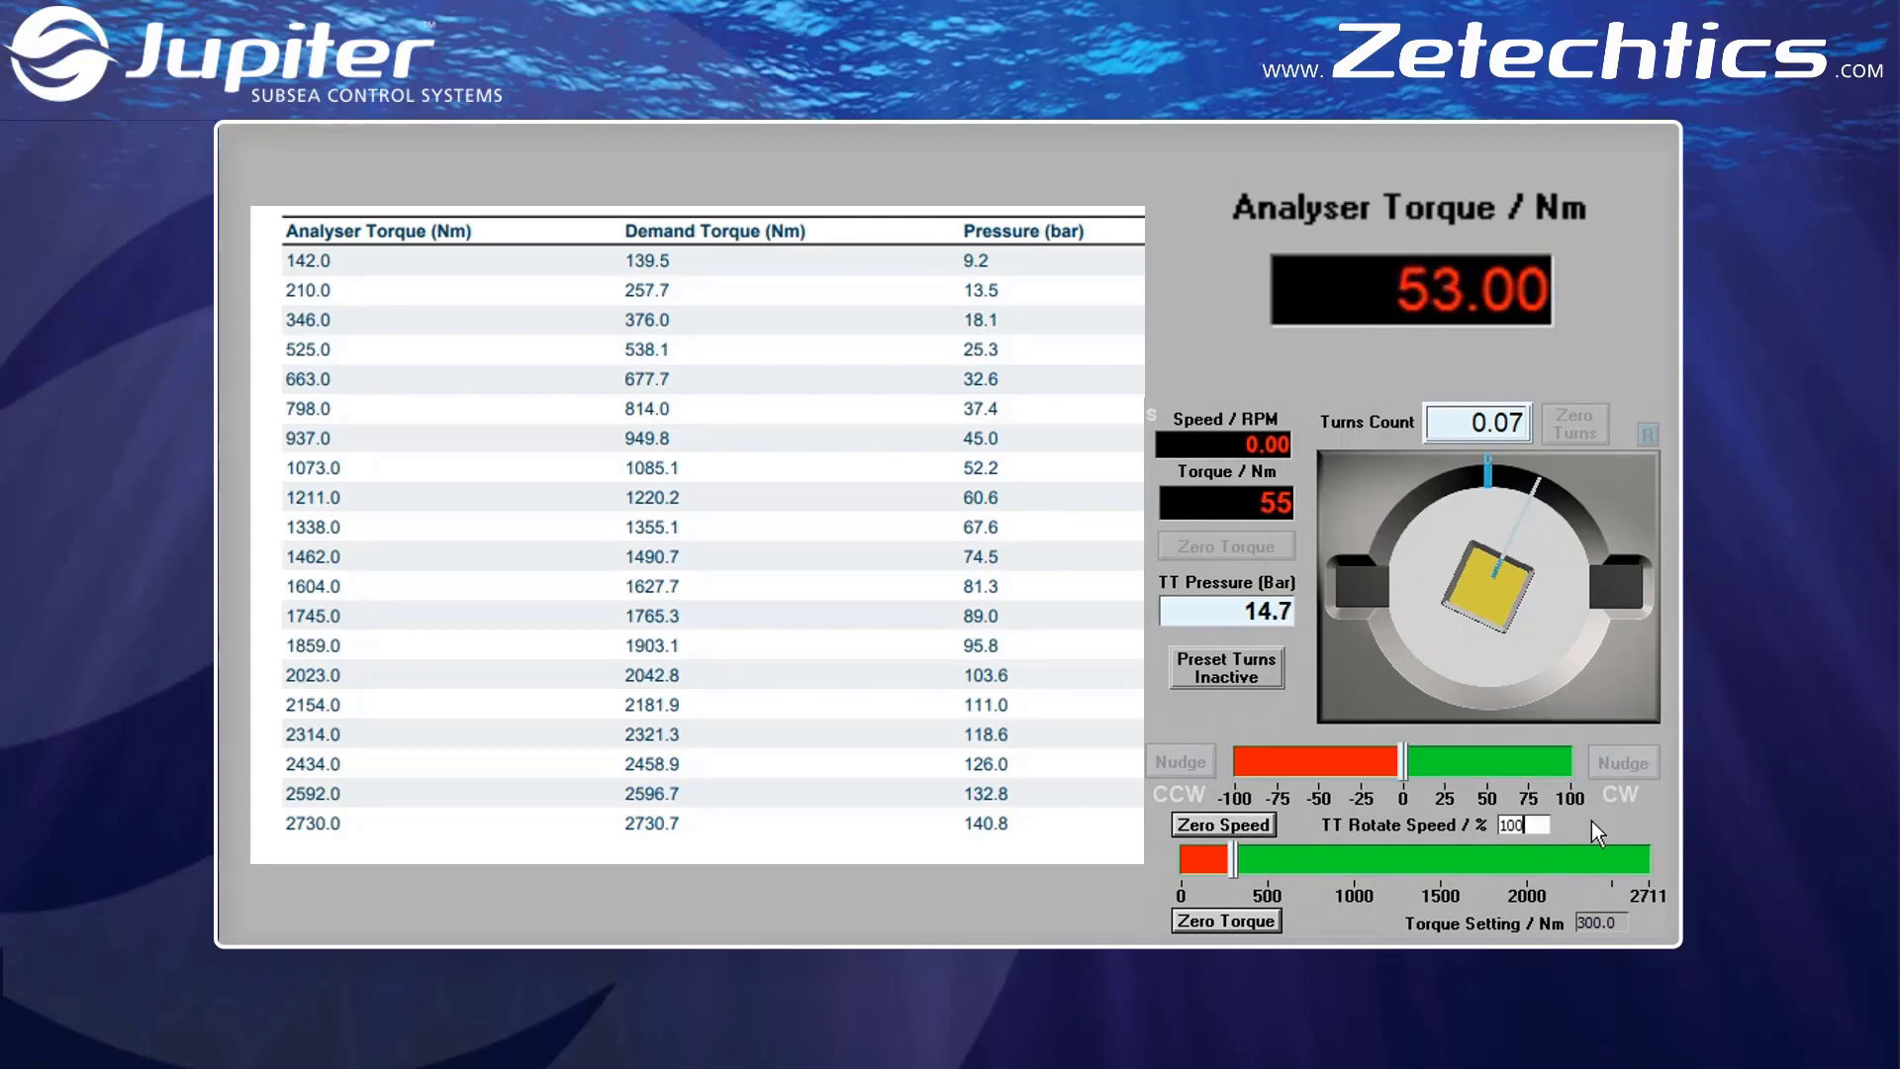
{"action": "key", "text": "Return"}
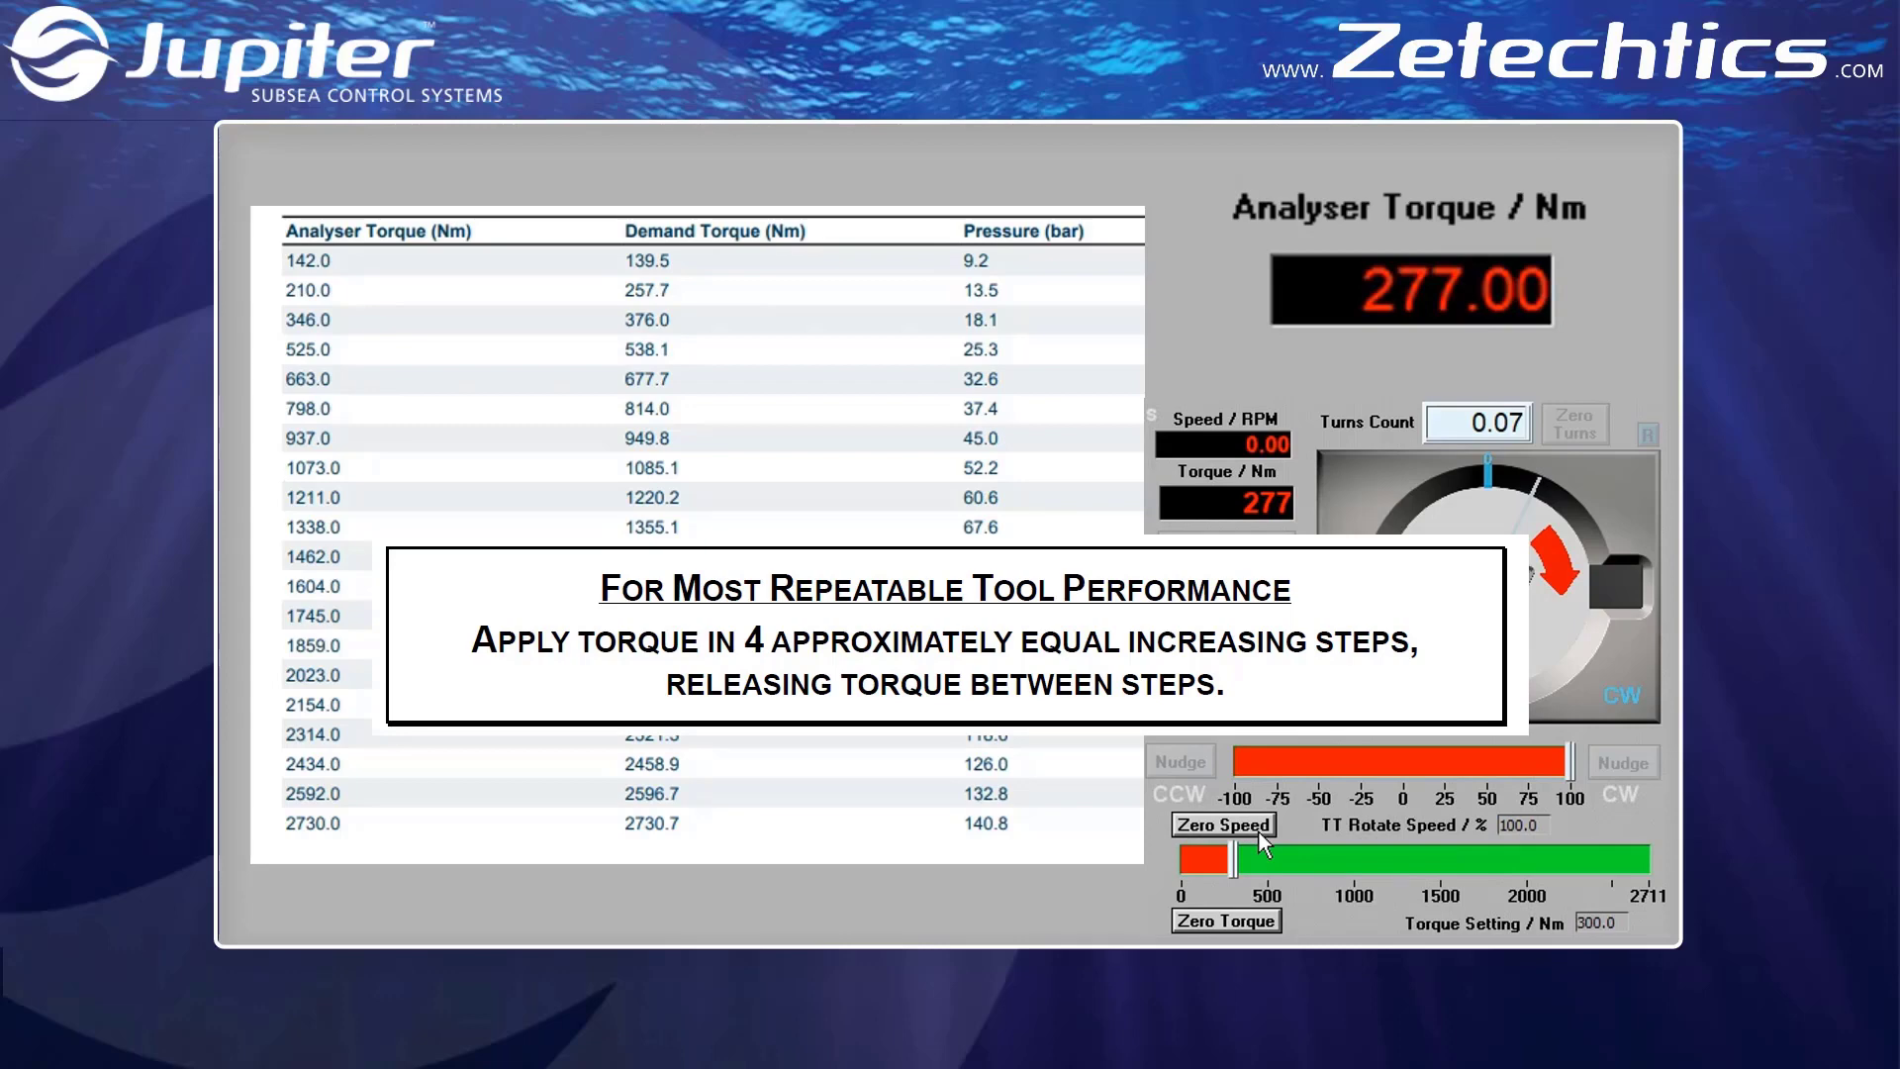
{"action": "left_click", "coordinate": [1259, 831]}
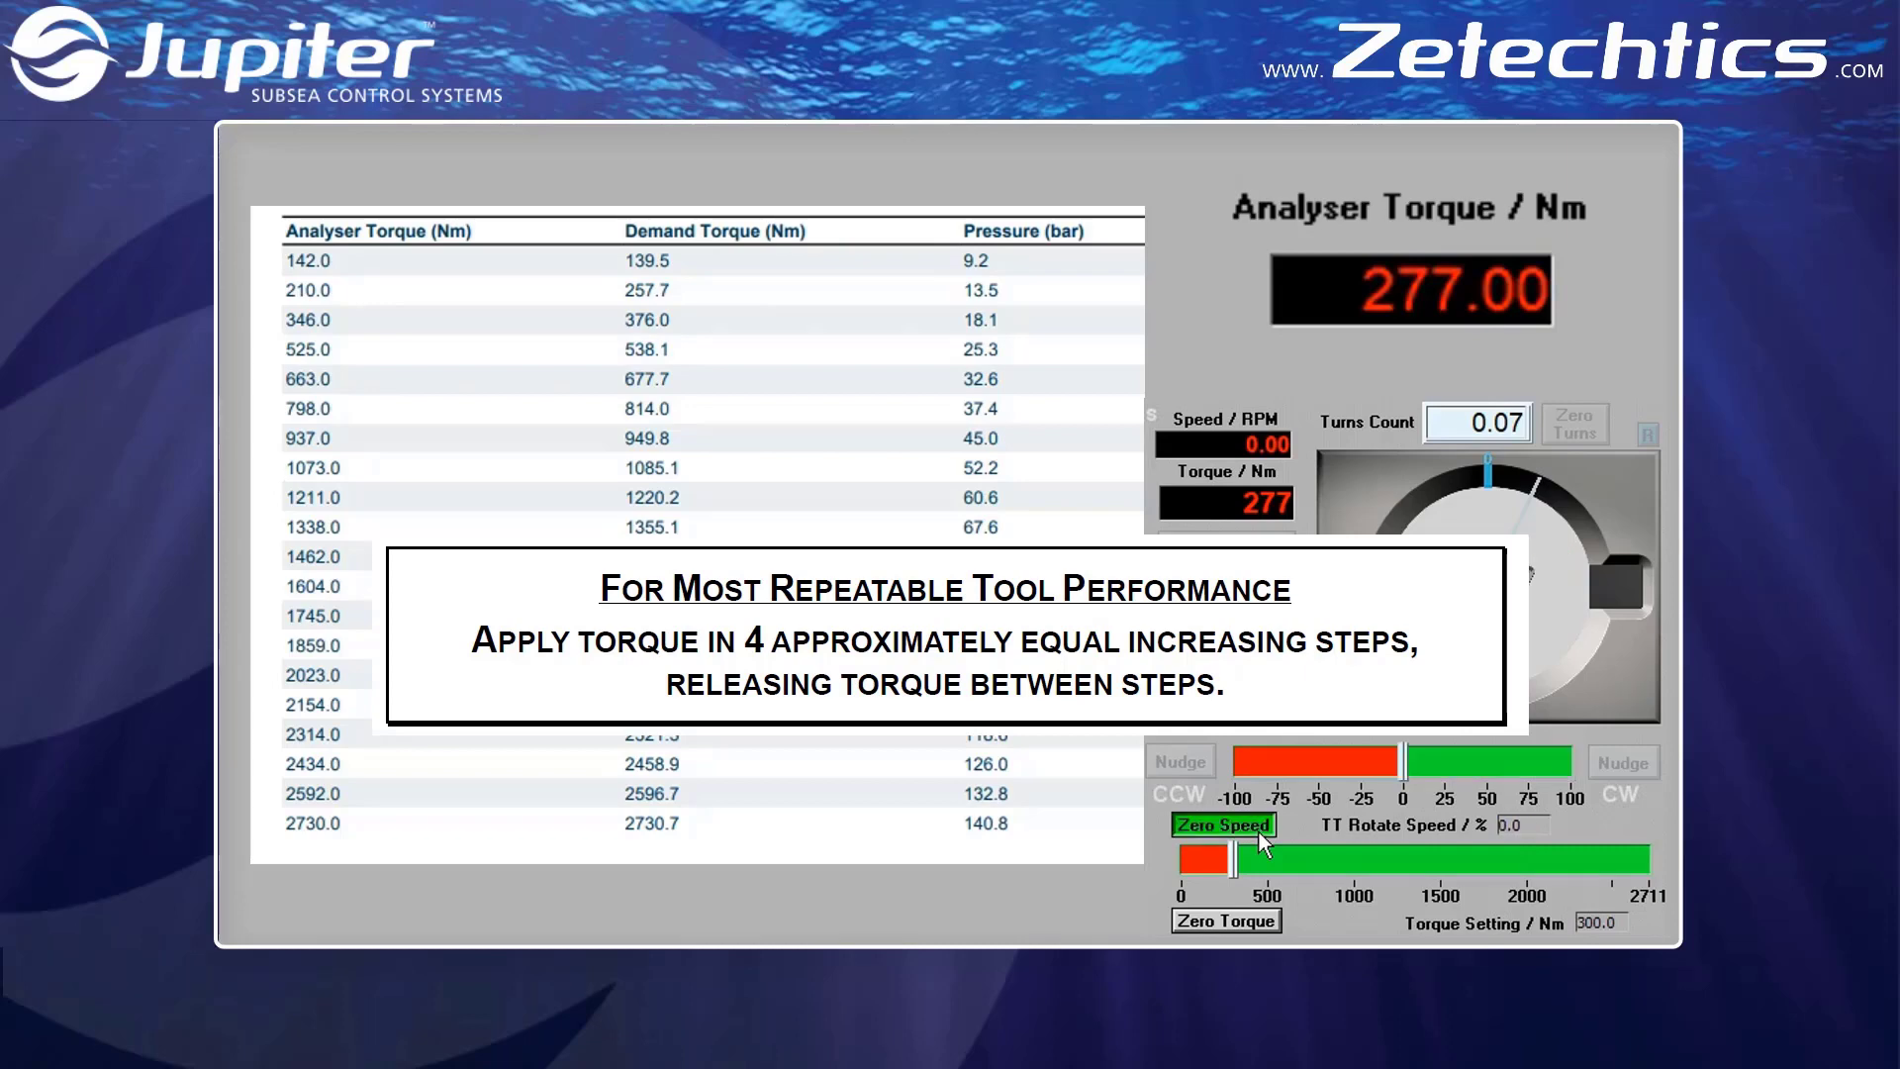
Apply torque at 100% rotate speed with a 500 Nm setting and with about 1010 Nm, and release it by zeroing the speed
{"action": "double_click", "coordinate": [1583, 923]}
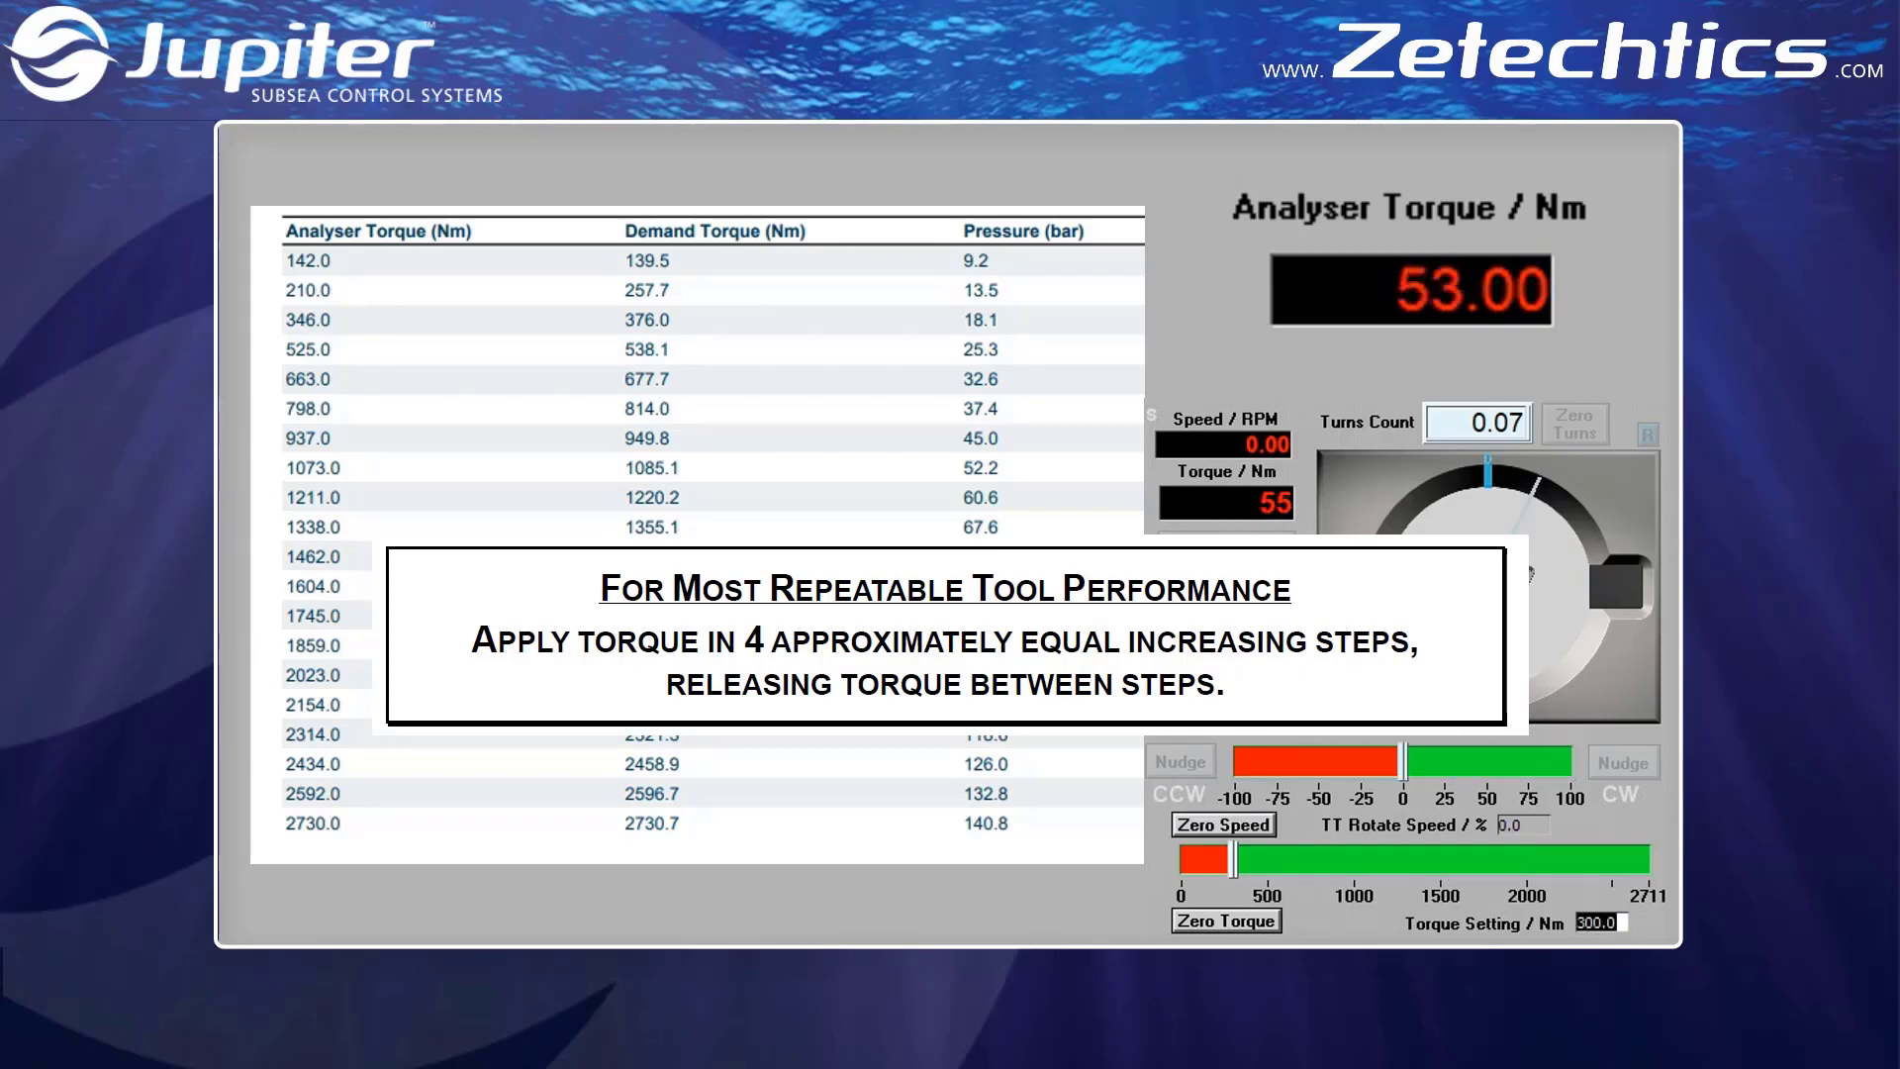
{"action": "type", "text": "500"}
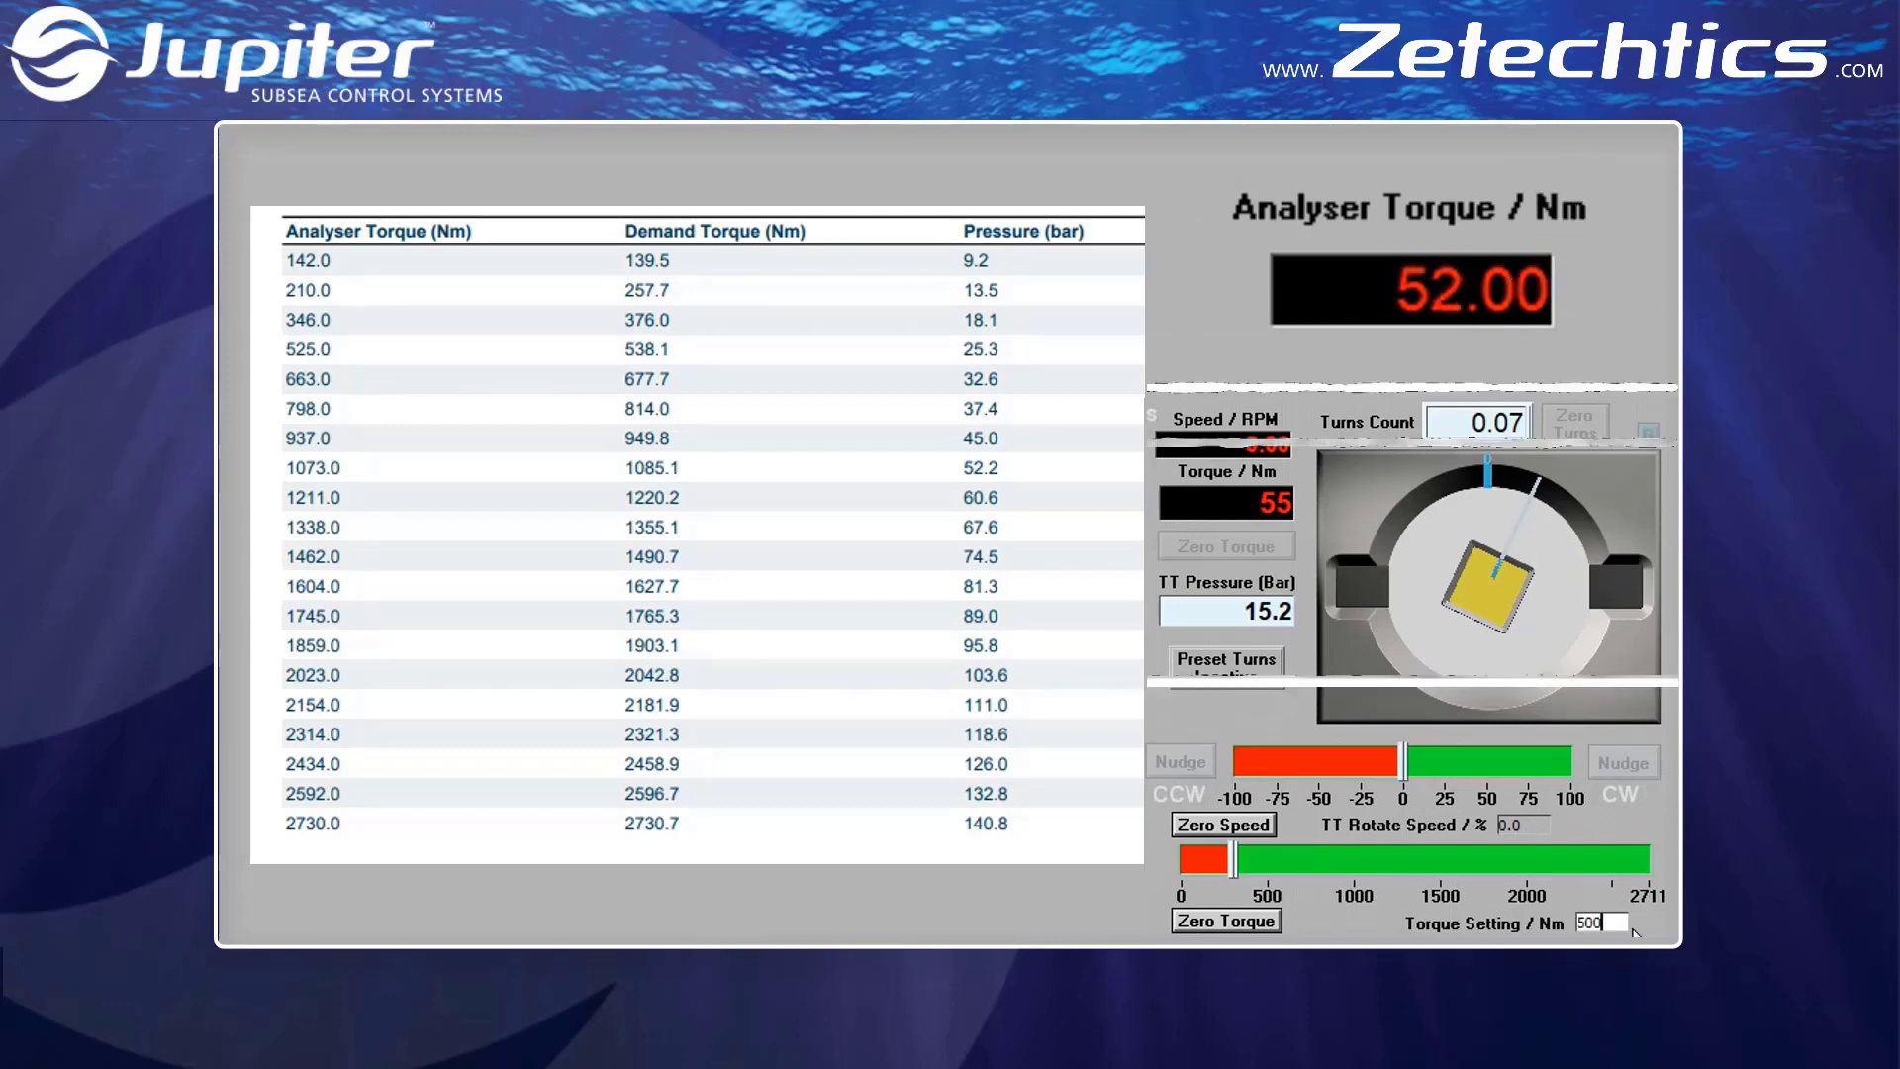
{"action": "key", "text": "Return"}
{"action": "left_click", "coordinate": [1569, 762]}
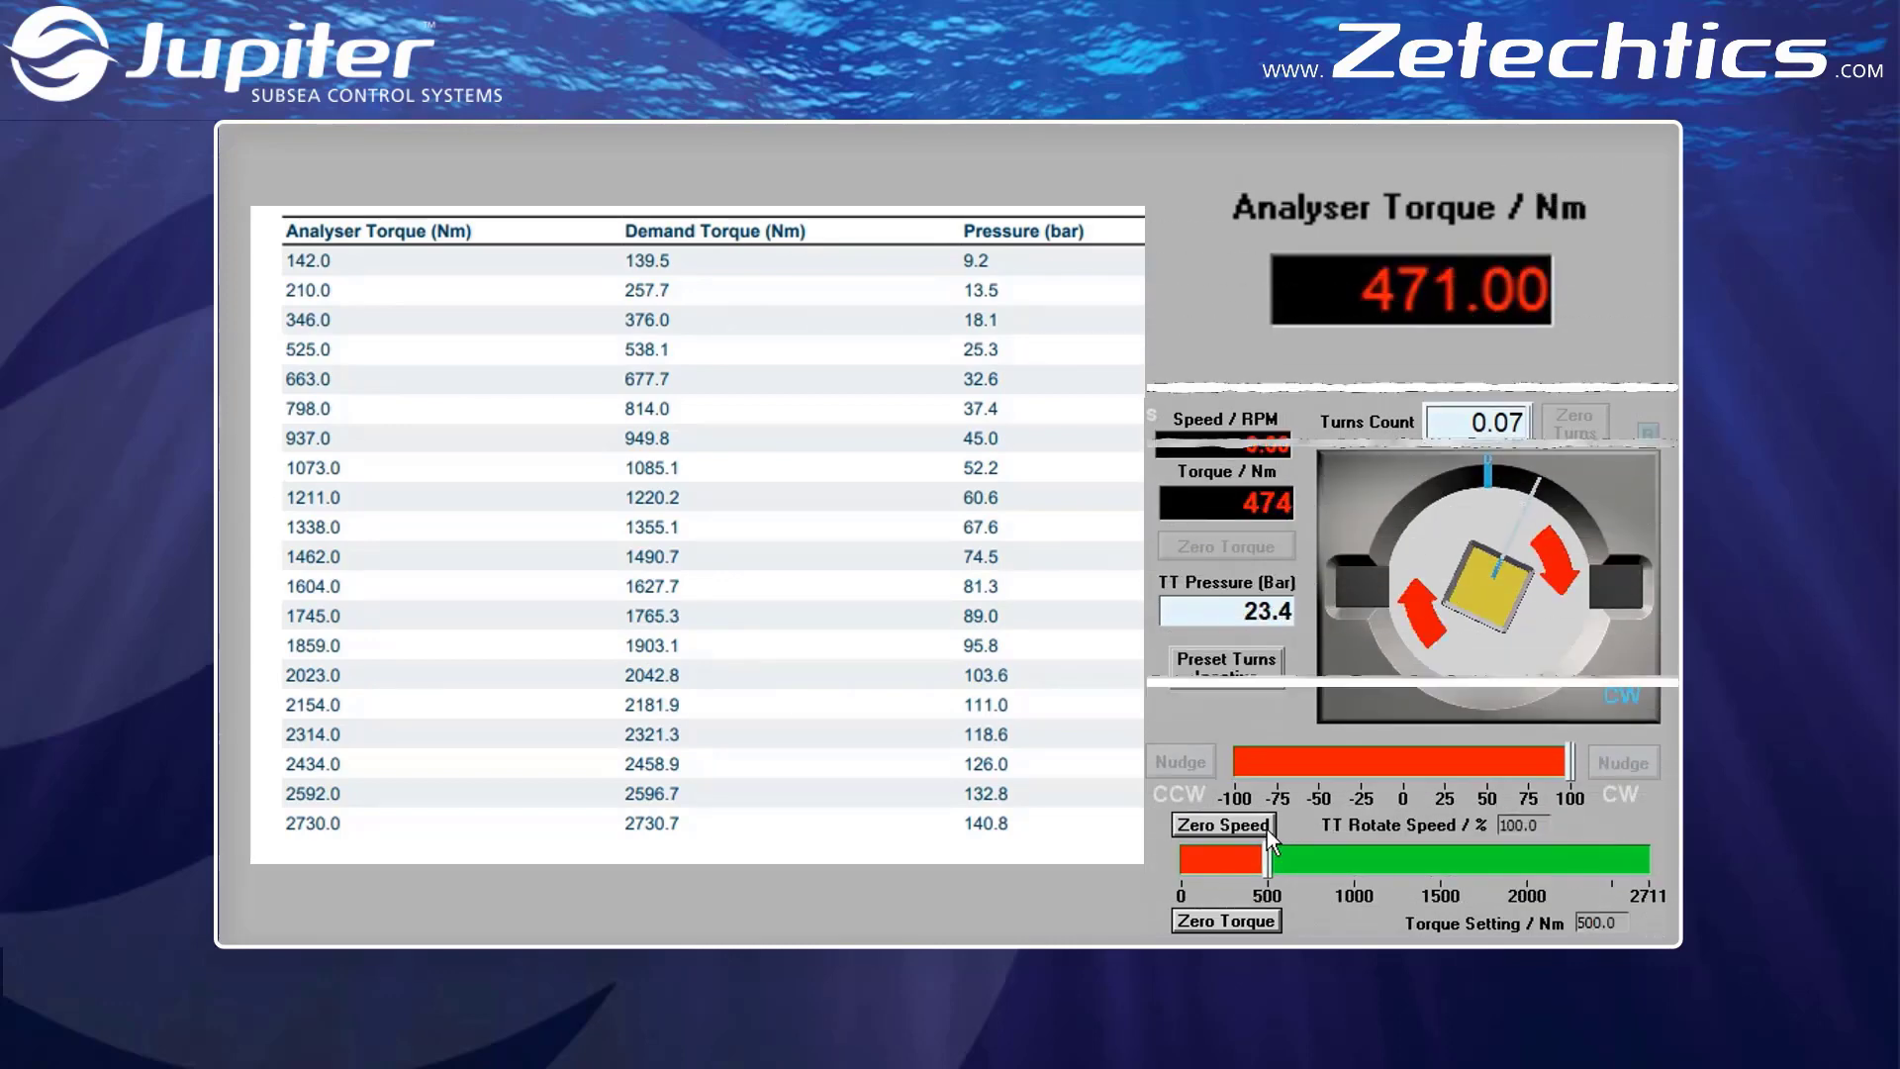
{"action": "left_click_drag", "start_coordinate": [1267, 859], "coordinate": [1356, 860]}
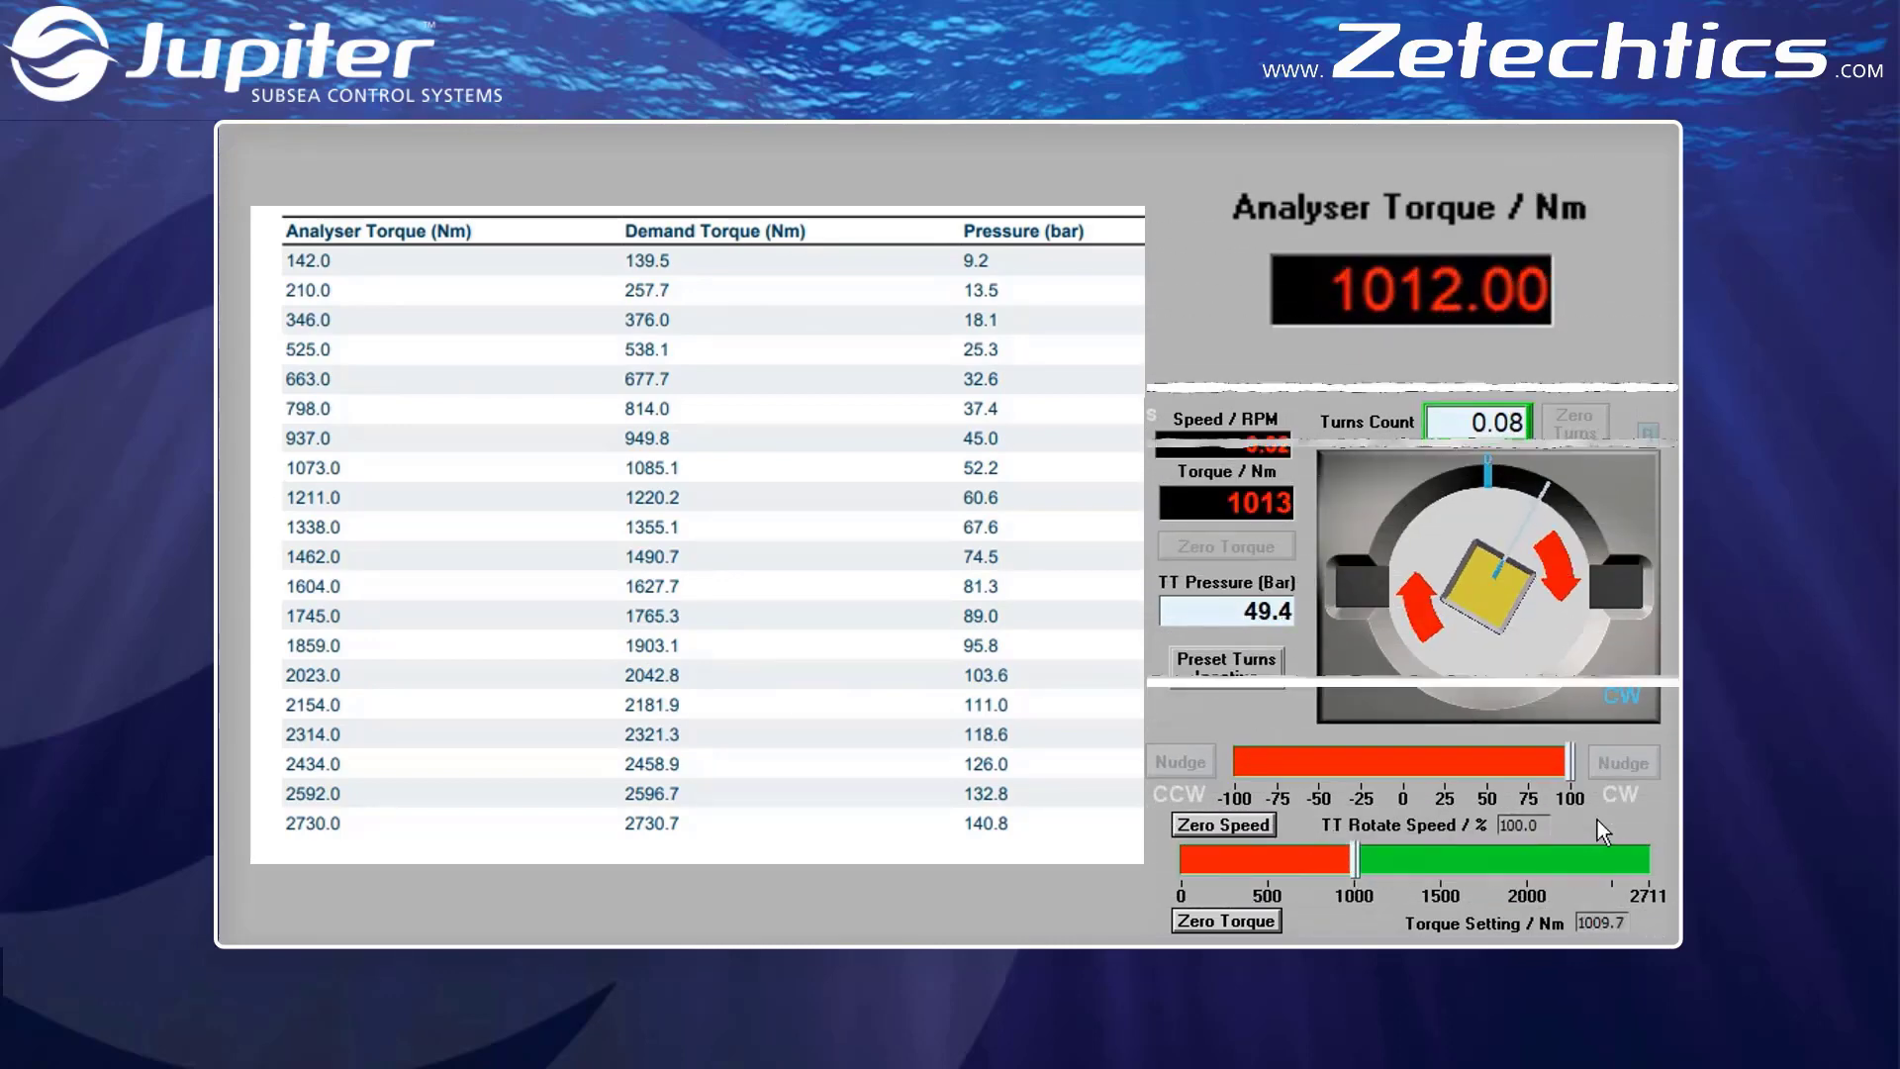
{"action": "left_click", "coordinate": [1259, 826]}
Raise the torque setting to about 1534 Nm and apply it at 100% clockwise rotate speed
{"action": "left_click", "coordinate": [1447, 867]}
{"action": "left_click_drag", "start_coordinate": [1501, 824], "coordinate": [1593, 823]}
{"action": "type", "text": "1"}
{"action": "key", "text": "Return"}
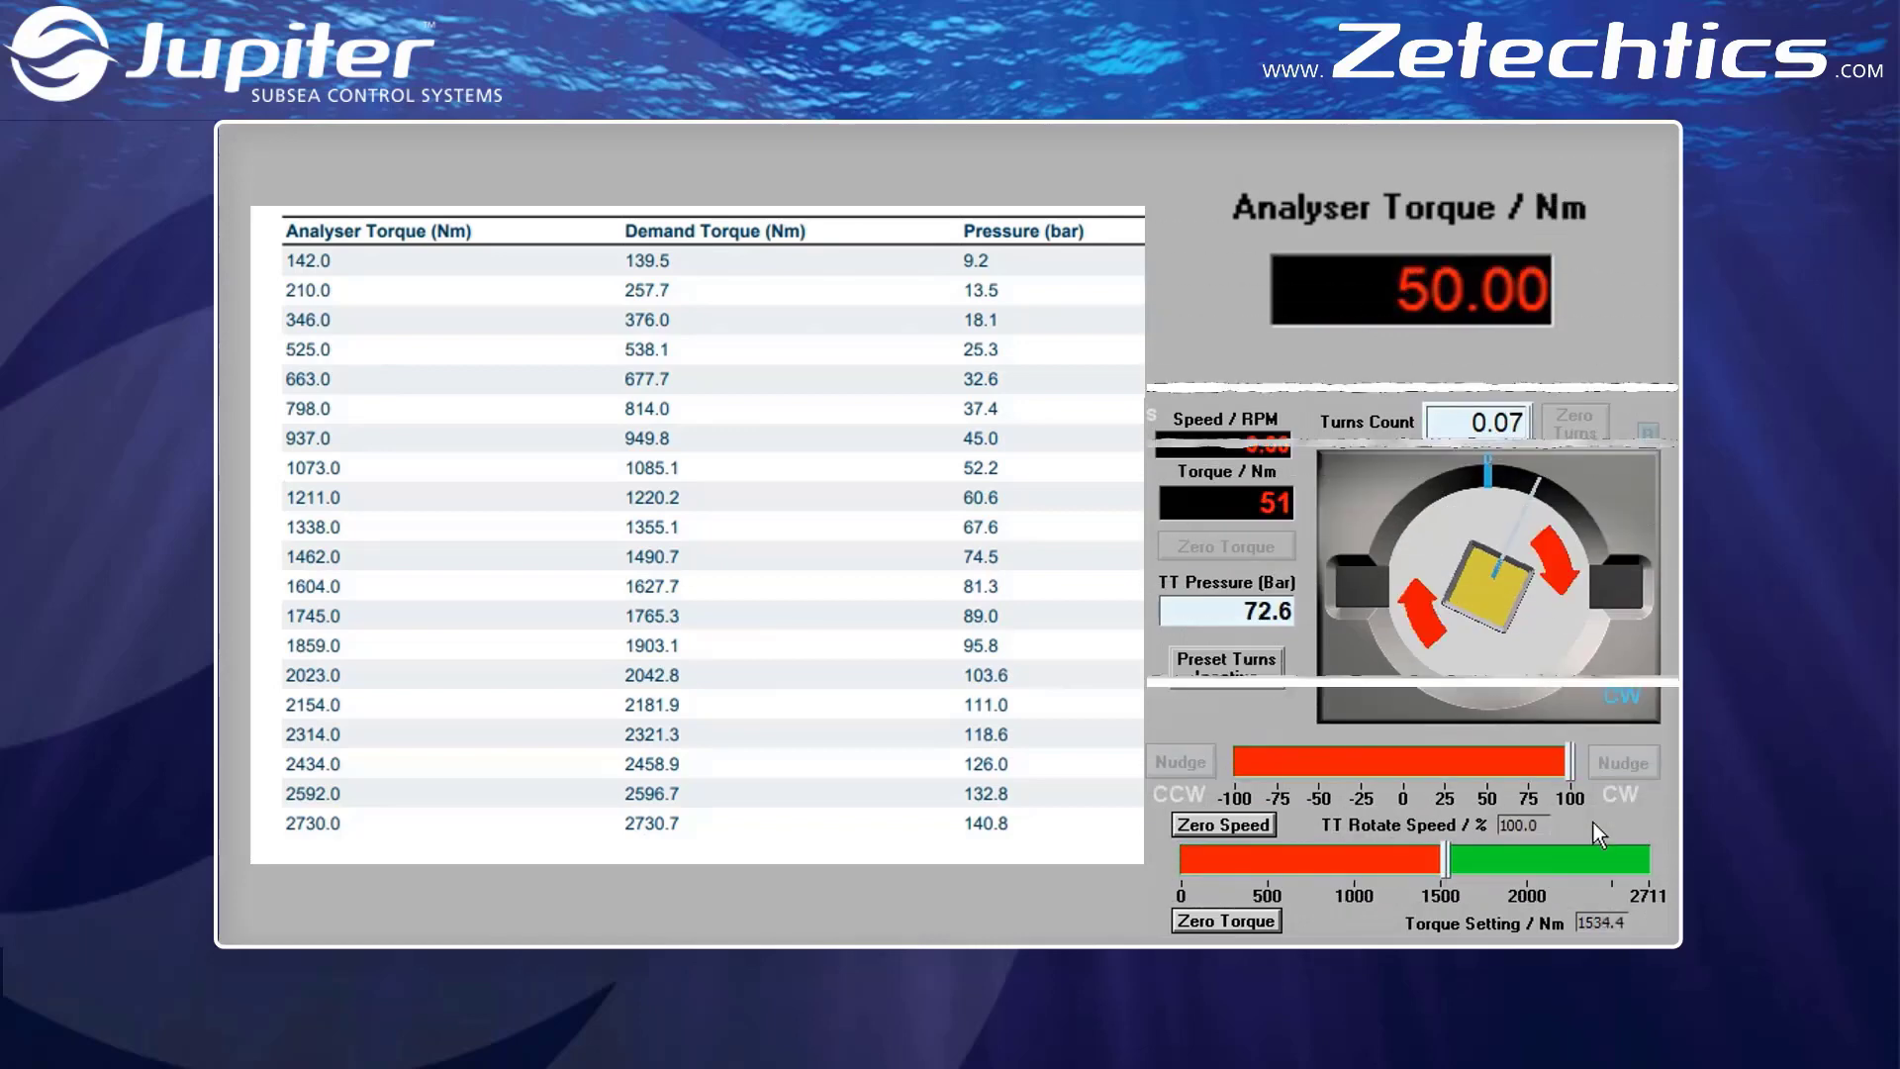
Apply about 2003 Nm at 100% clockwise rotate speed, zeroing the speed after the run
{"action": "left_click", "coordinate": [1528, 873]}
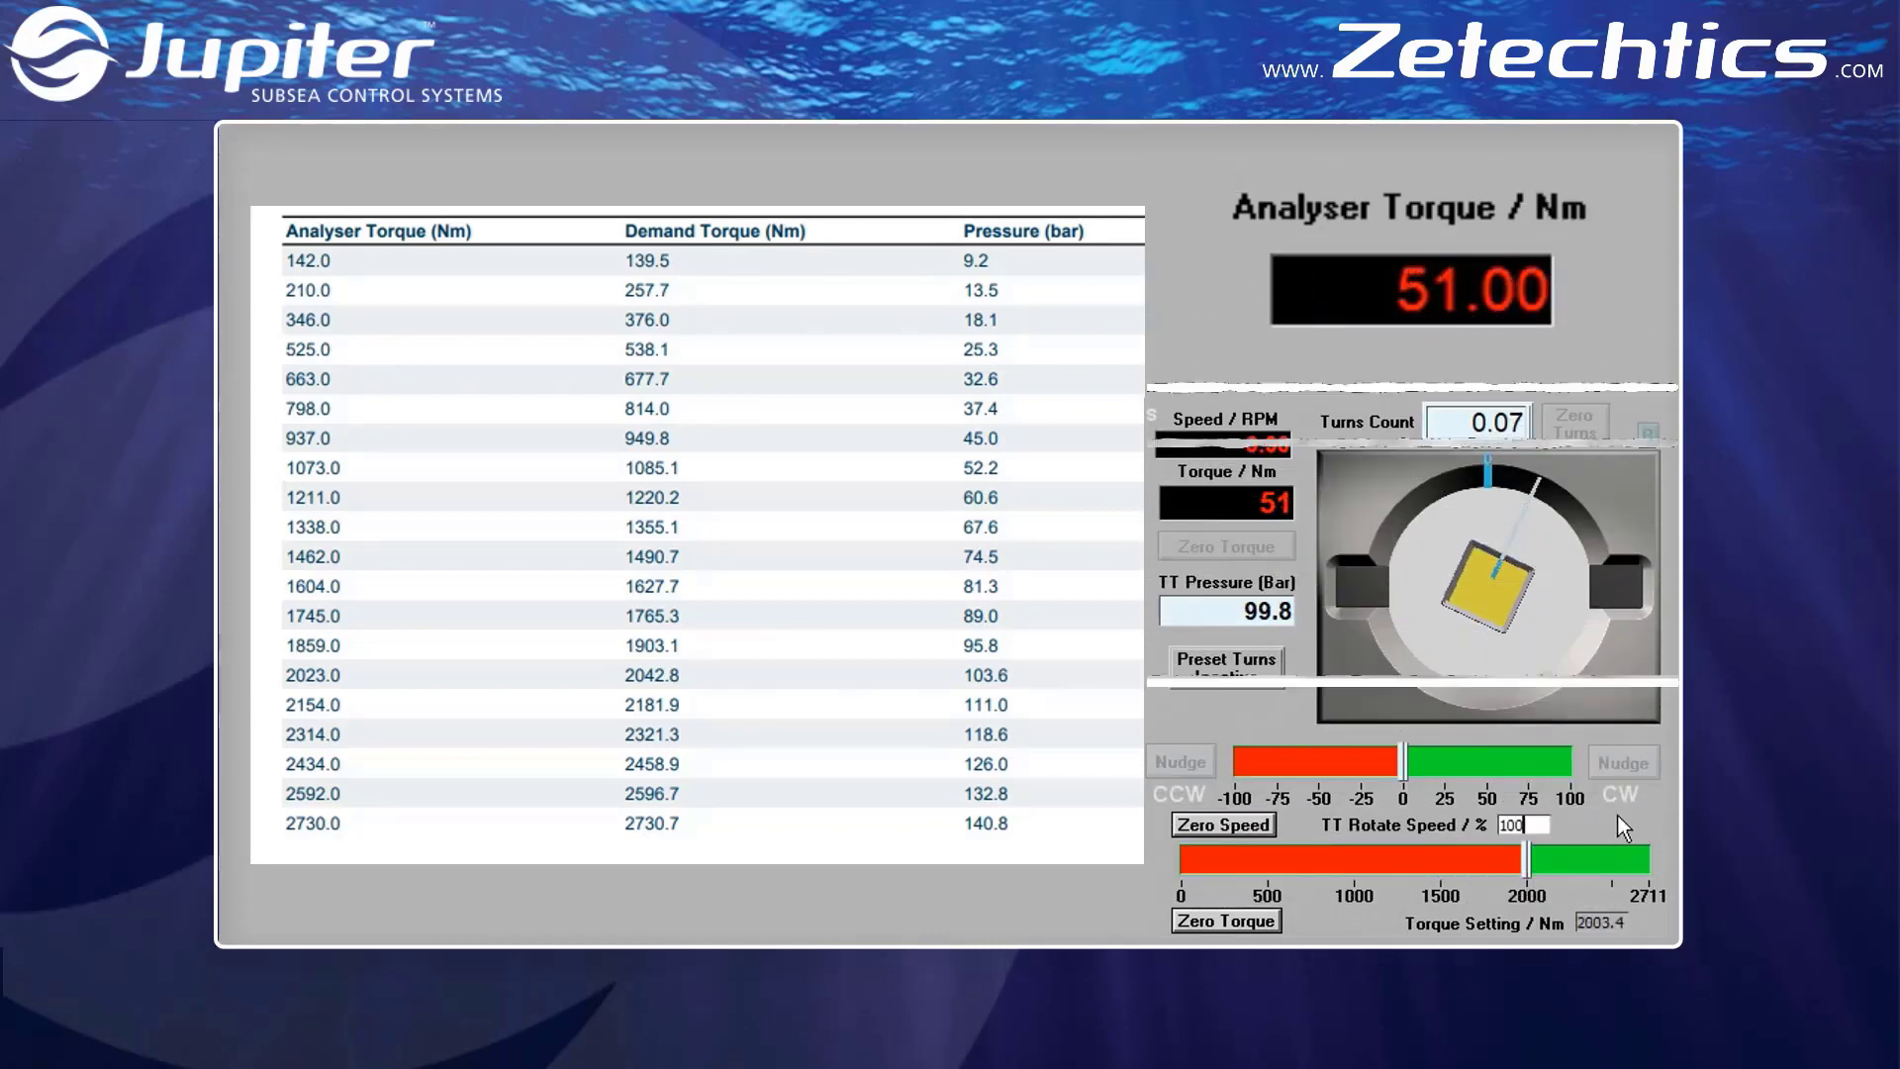
{"action": "left_click", "coordinate": [1619, 815]}
{"action": "left_click", "coordinate": [1245, 827]}
Apply the maximum 2711 Nm torque setting at 100% clockwise rotate speed, and release it by zeroing the speed
{"action": "left_click", "coordinate": [1613, 863]}
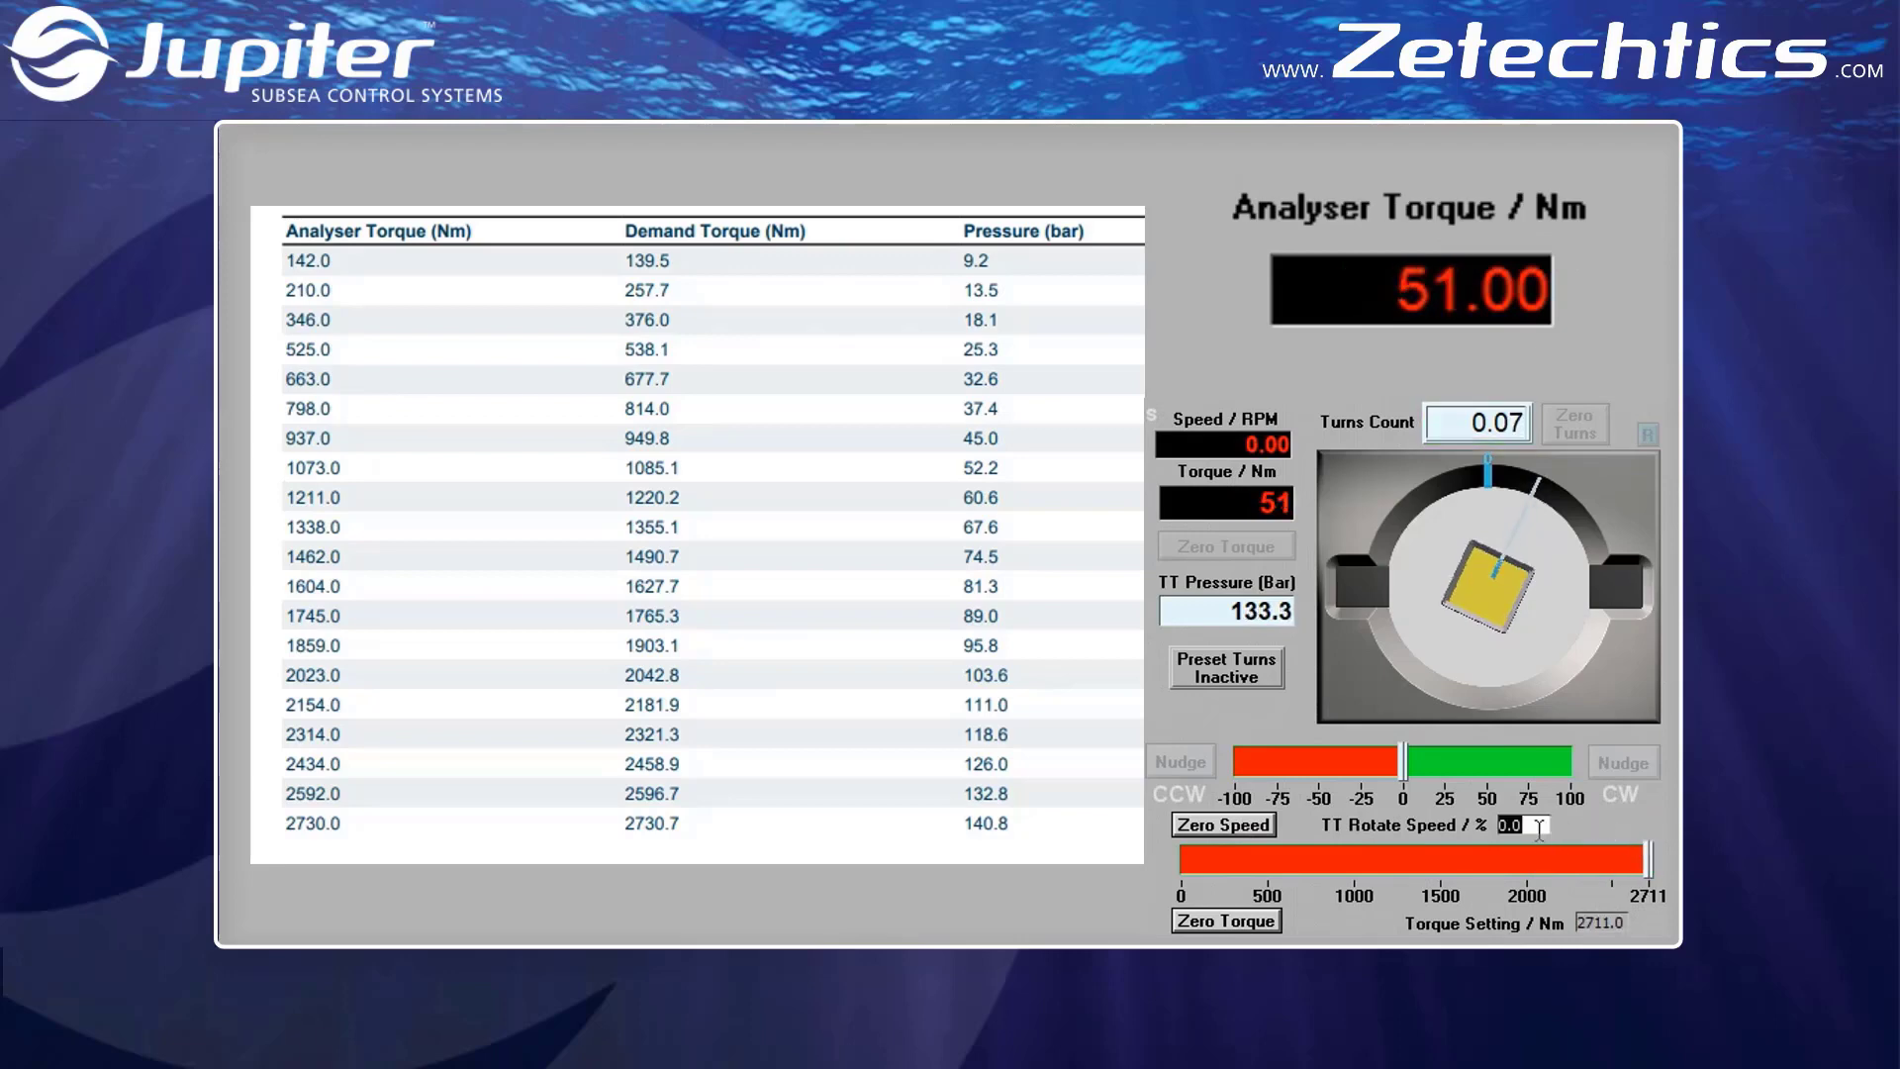
{"action": "left_click", "coordinate": [1617, 818]}
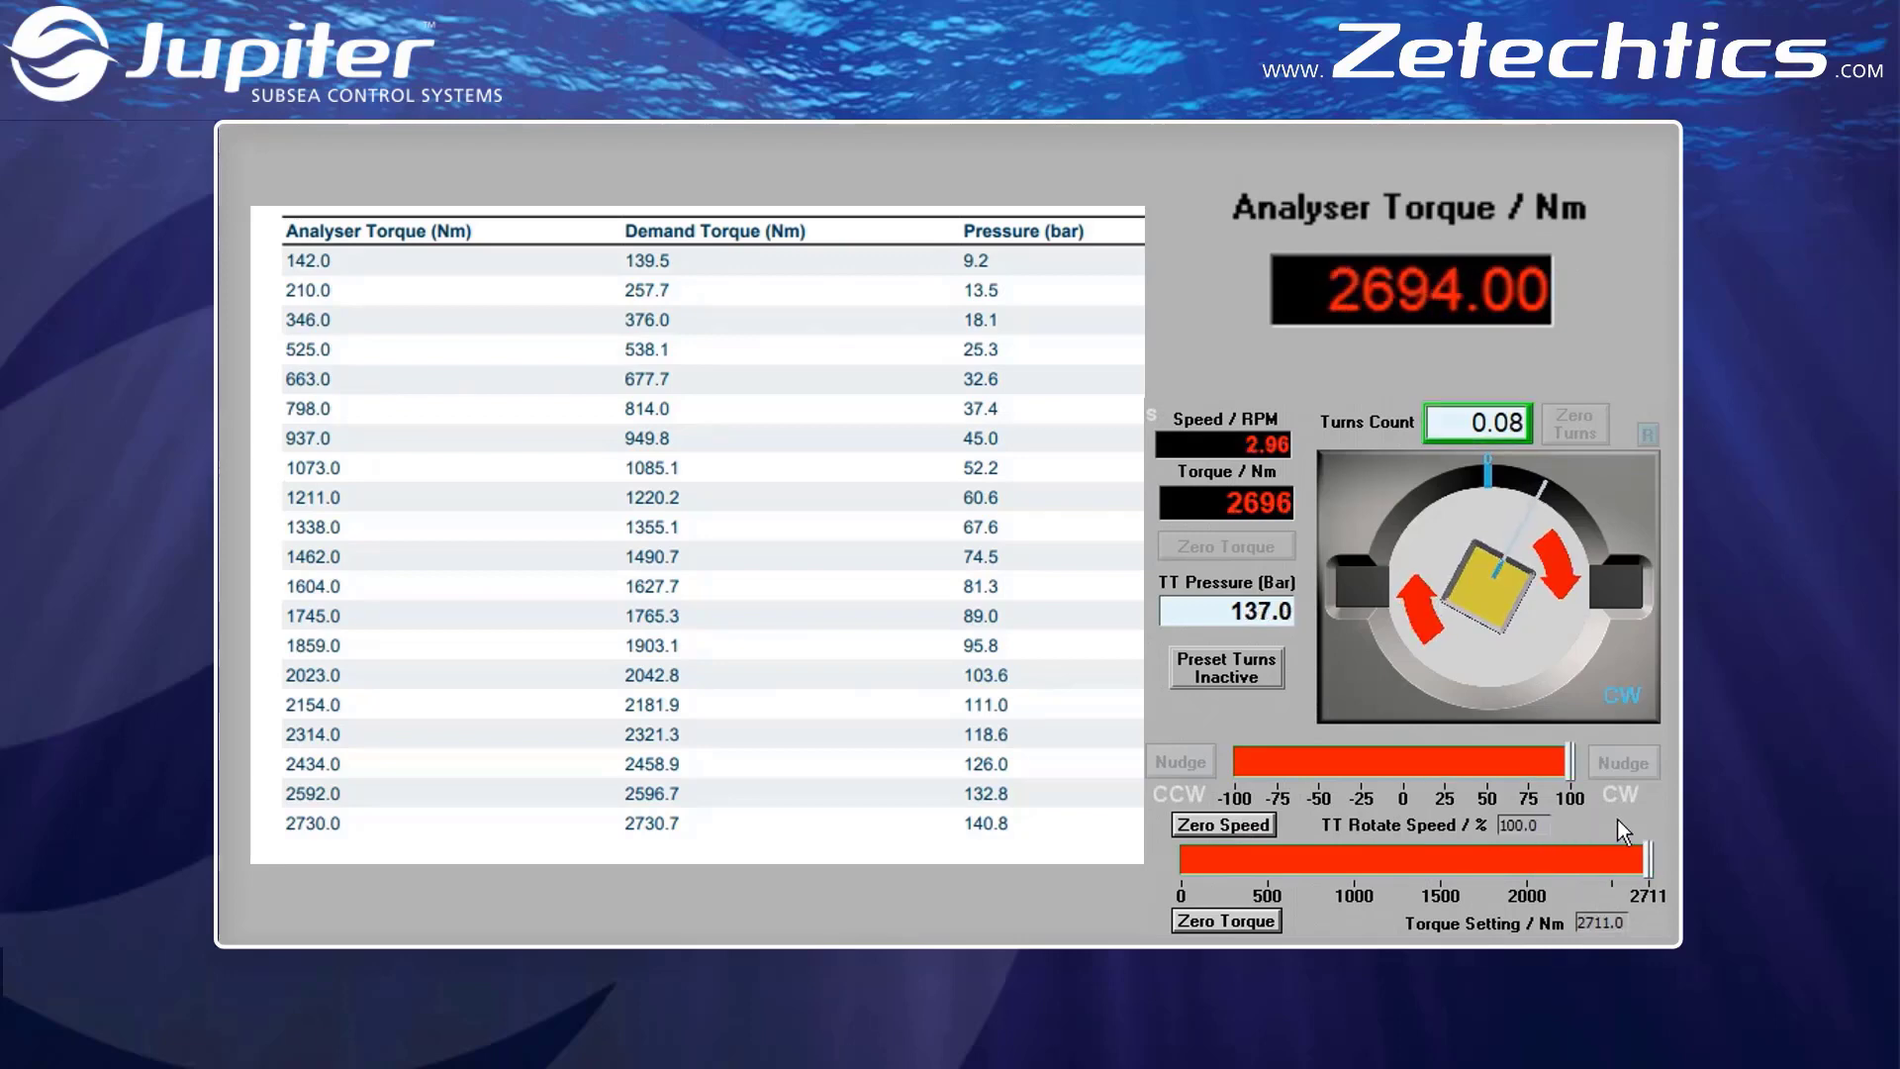
{"action": "left_click", "coordinate": [1225, 825]}
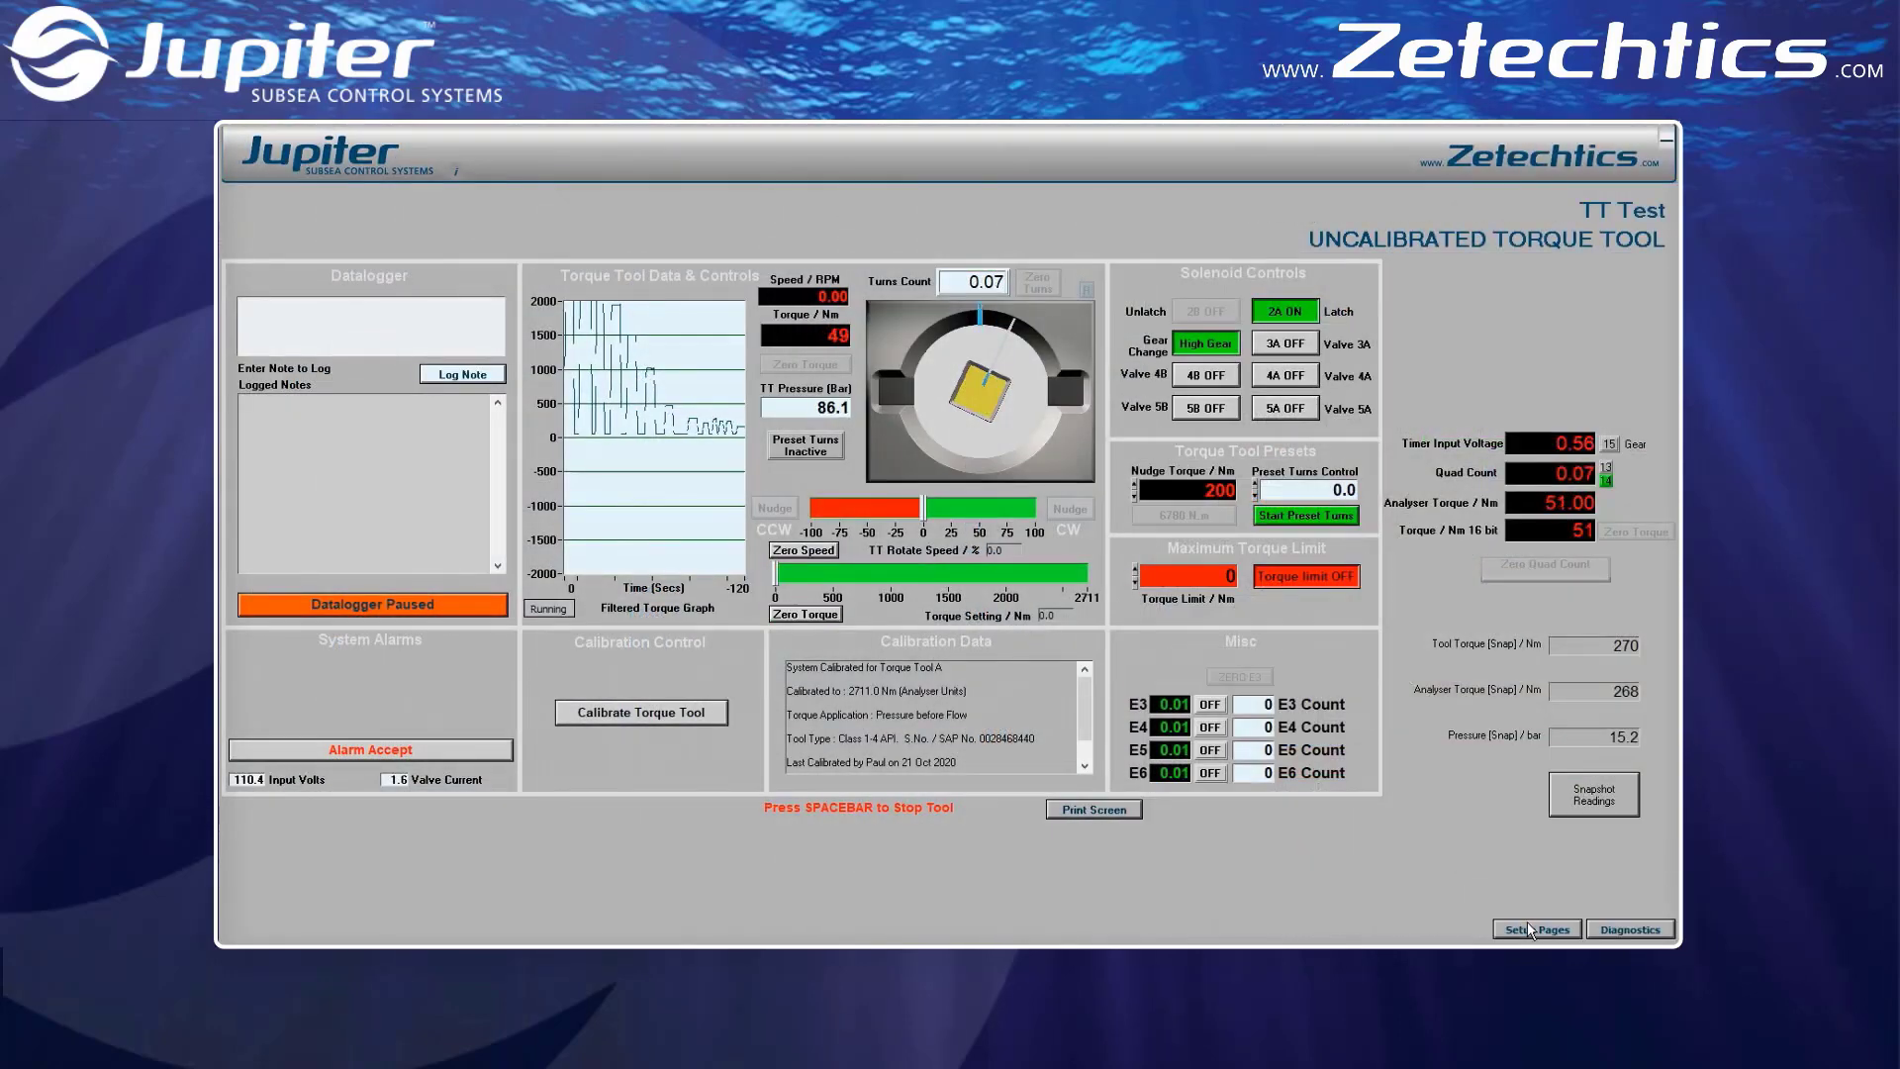
Set the Scale Max of the Torque Setting analogue control to 2800 and return to the torque tool page
{"action": "left_click", "coordinate": [1528, 928]}
{"action": "left_click", "coordinate": [1328, 488]}
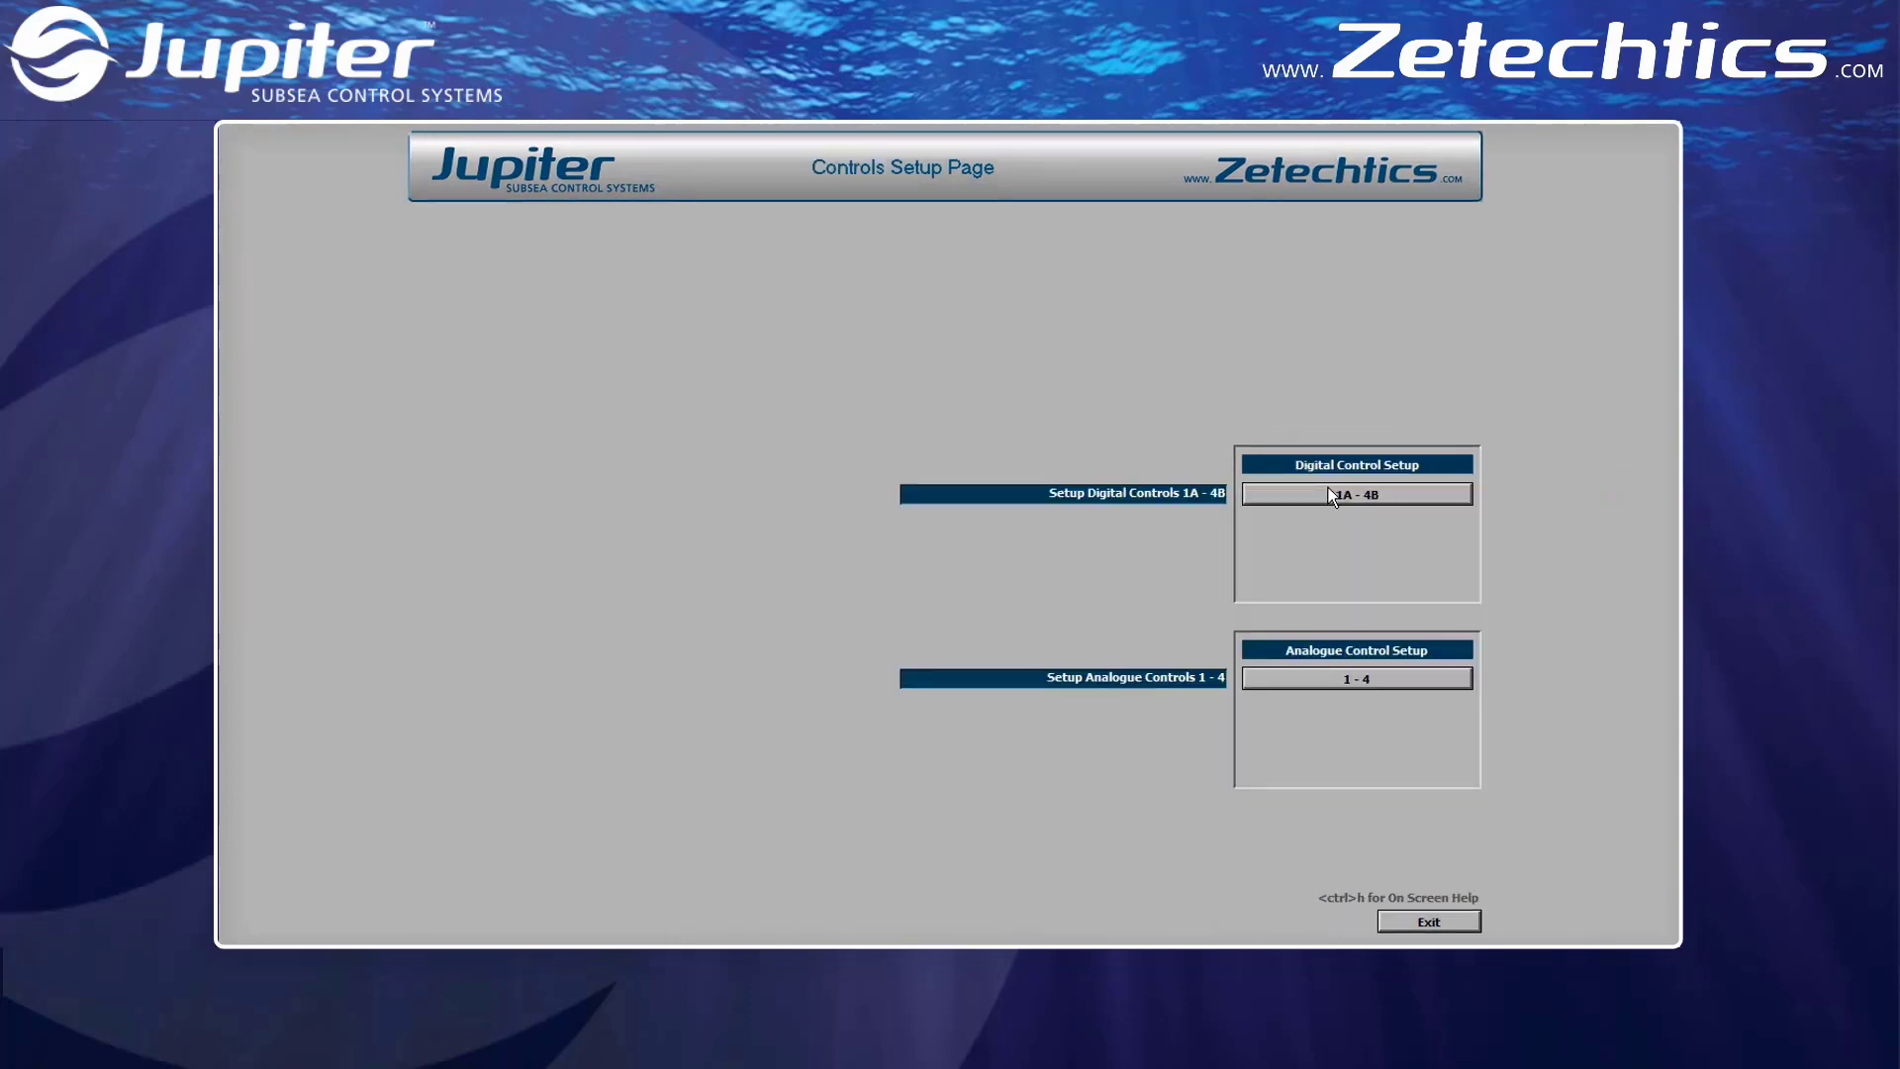
{"action": "left_click", "coordinate": [1351, 673]}
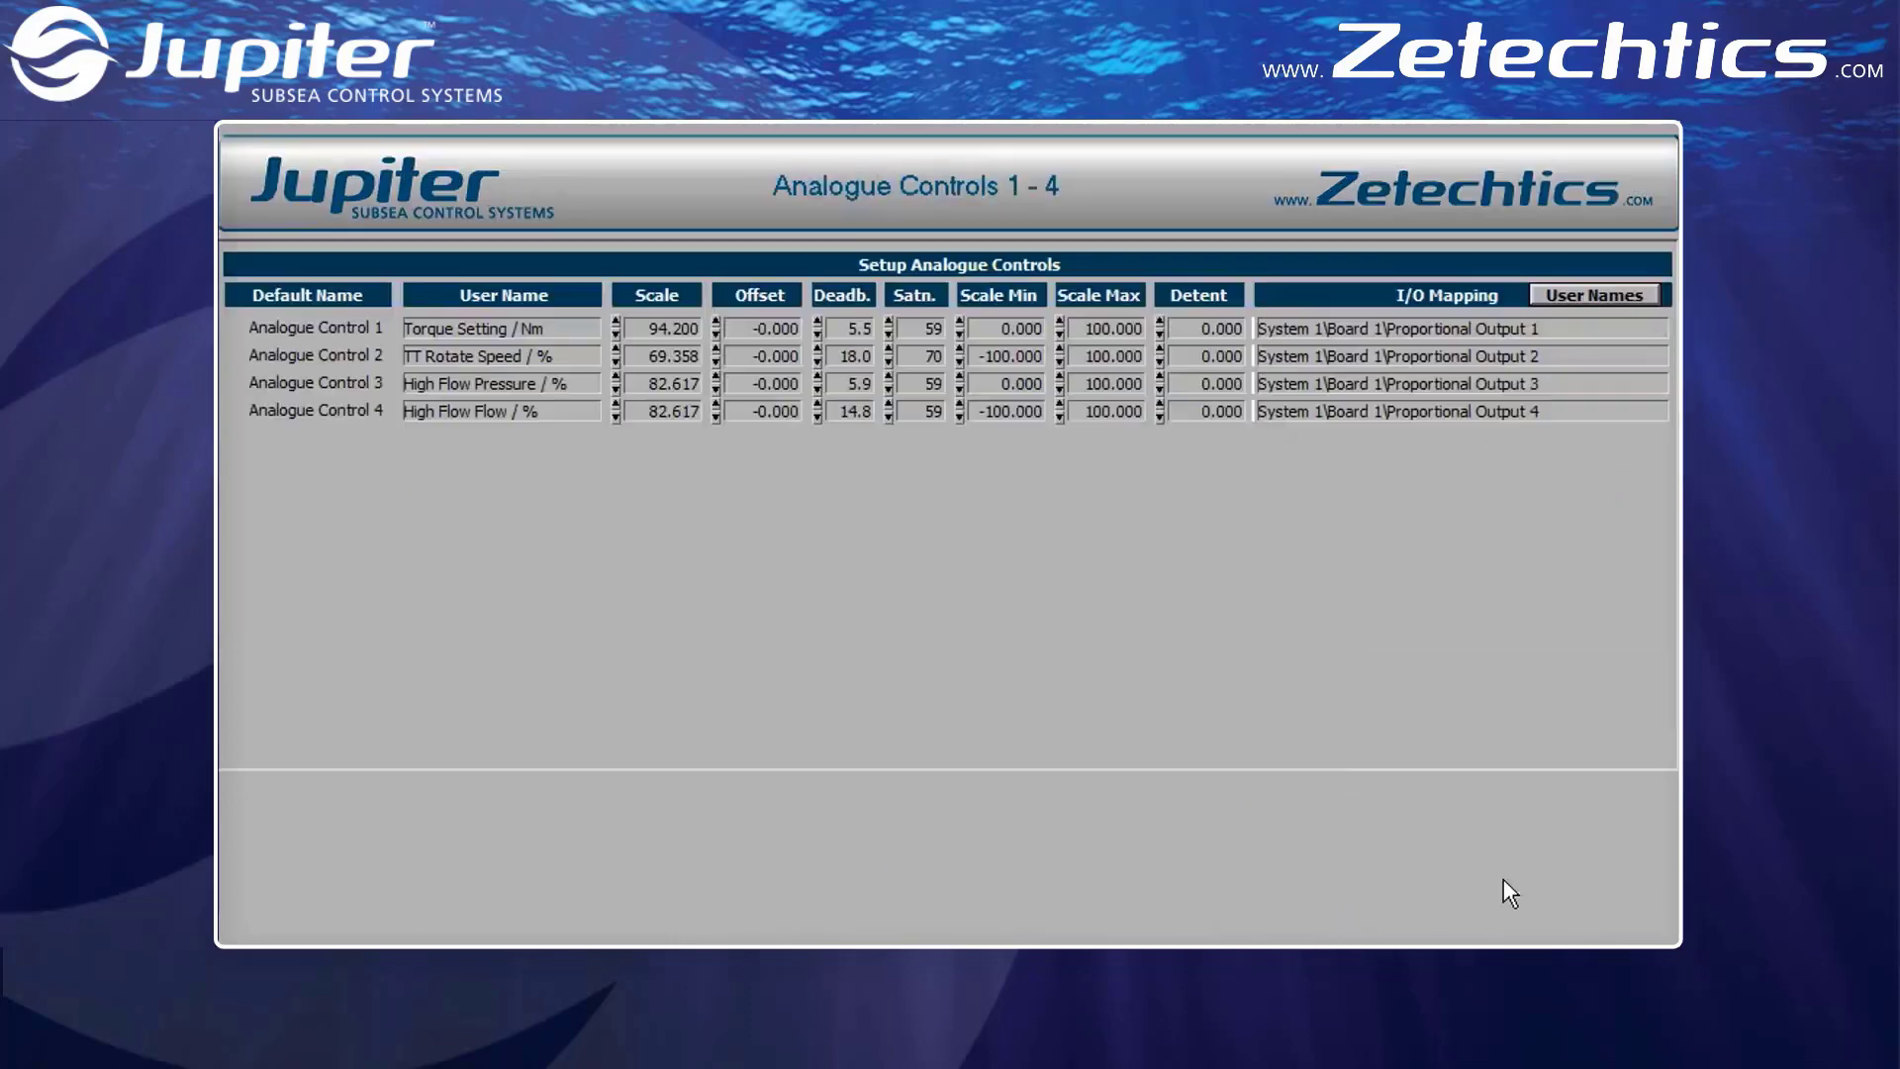
{"action": "double_click", "coordinate": [1074, 329]}
{"action": "type", "text": "2800"}
{"action": "key", "text": "Return"}
{"action": "left_click", "coordinate": [1468, 923]}
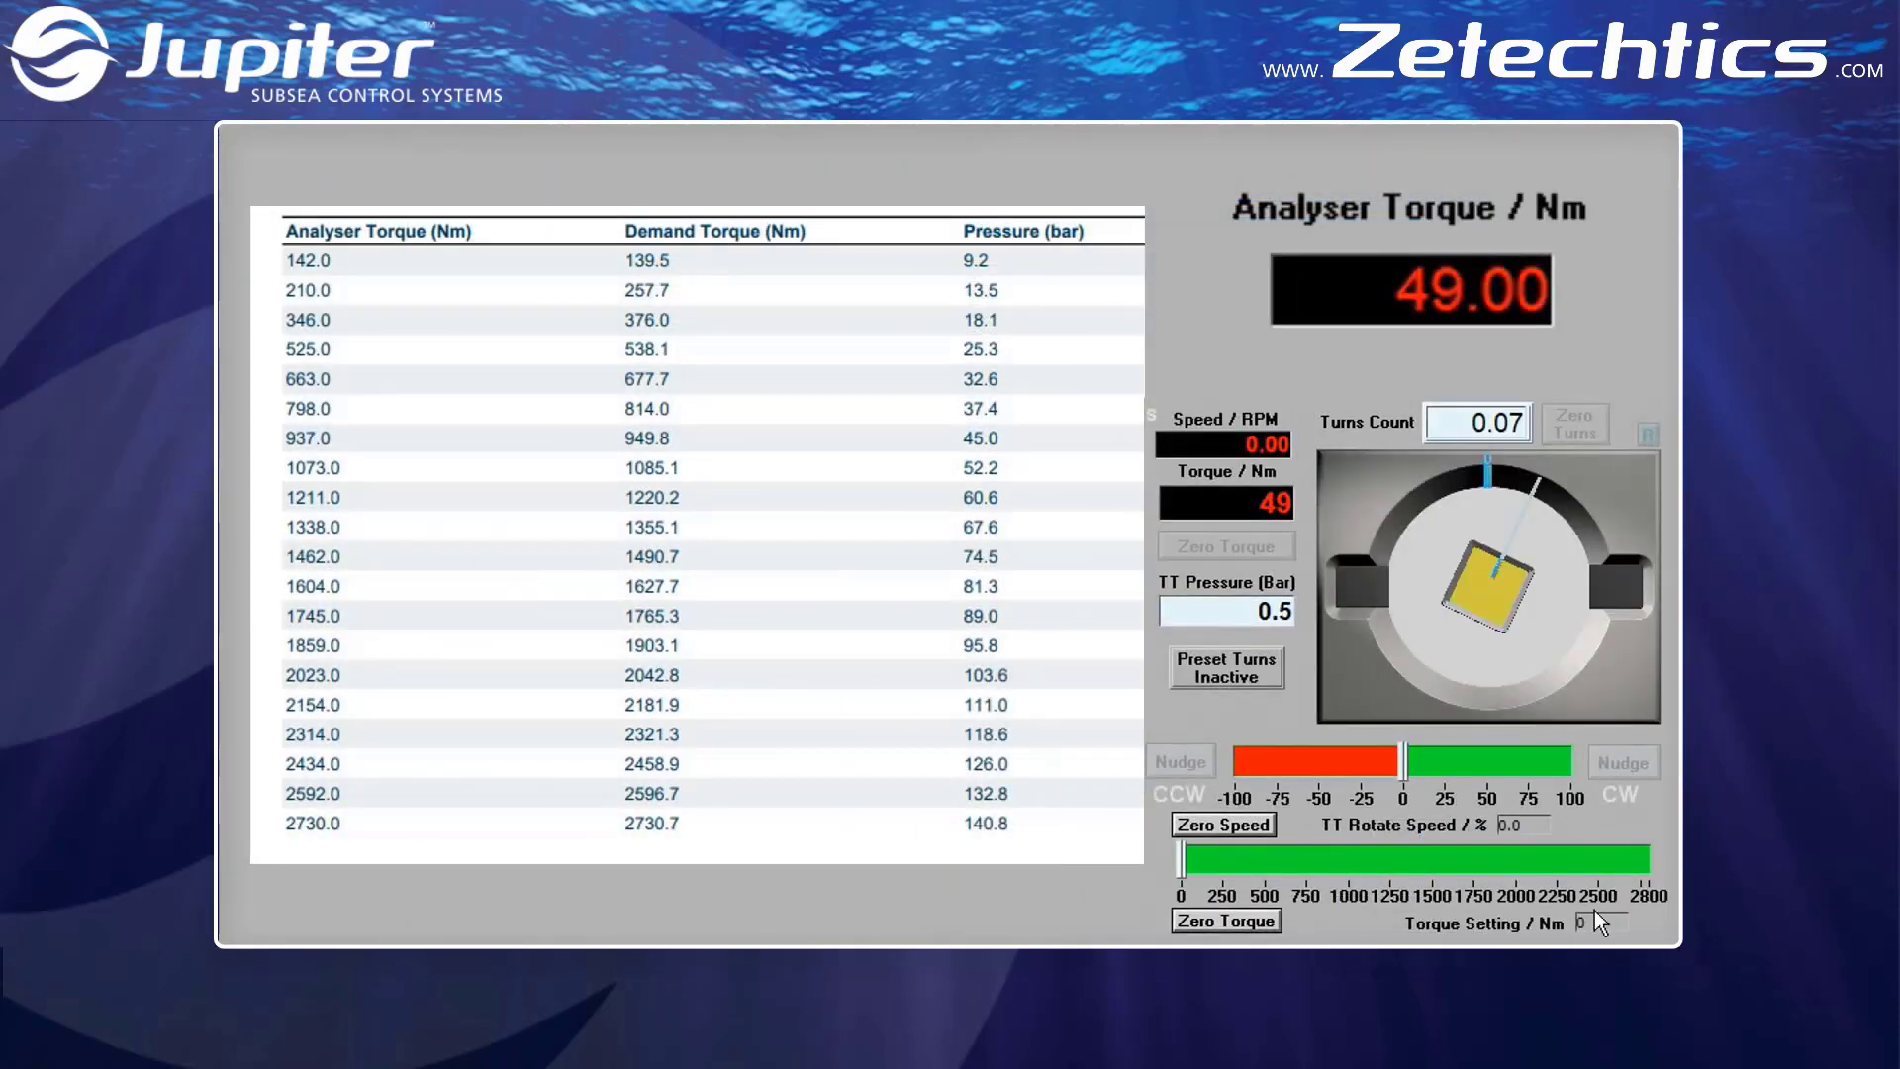
Enter a torque setting of 2711 Nm on the extended scale, apply it at 100% rotate speed, and zero the speed
{"action": "left_click", "coordinate": [1604, 927]}
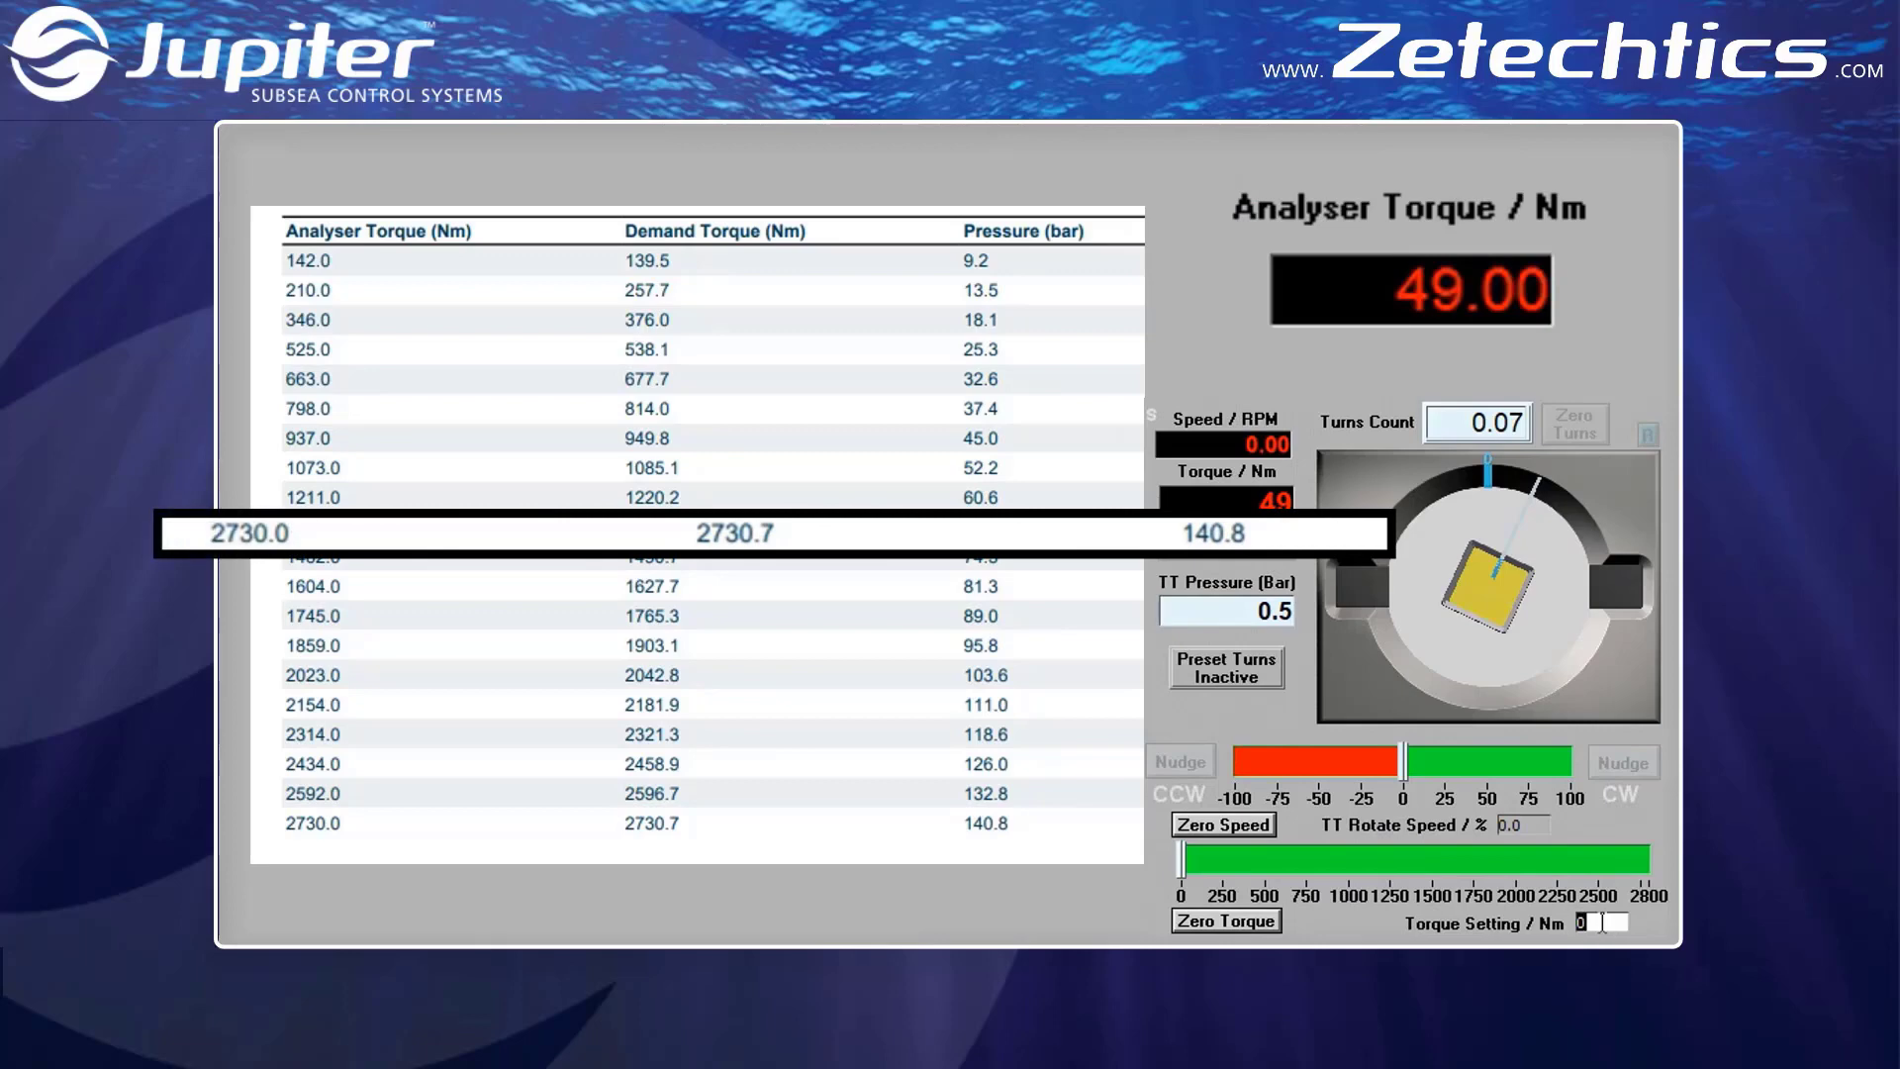
{"action": "type", "text": "2711"}
{"action": "key", "text": "Return"}
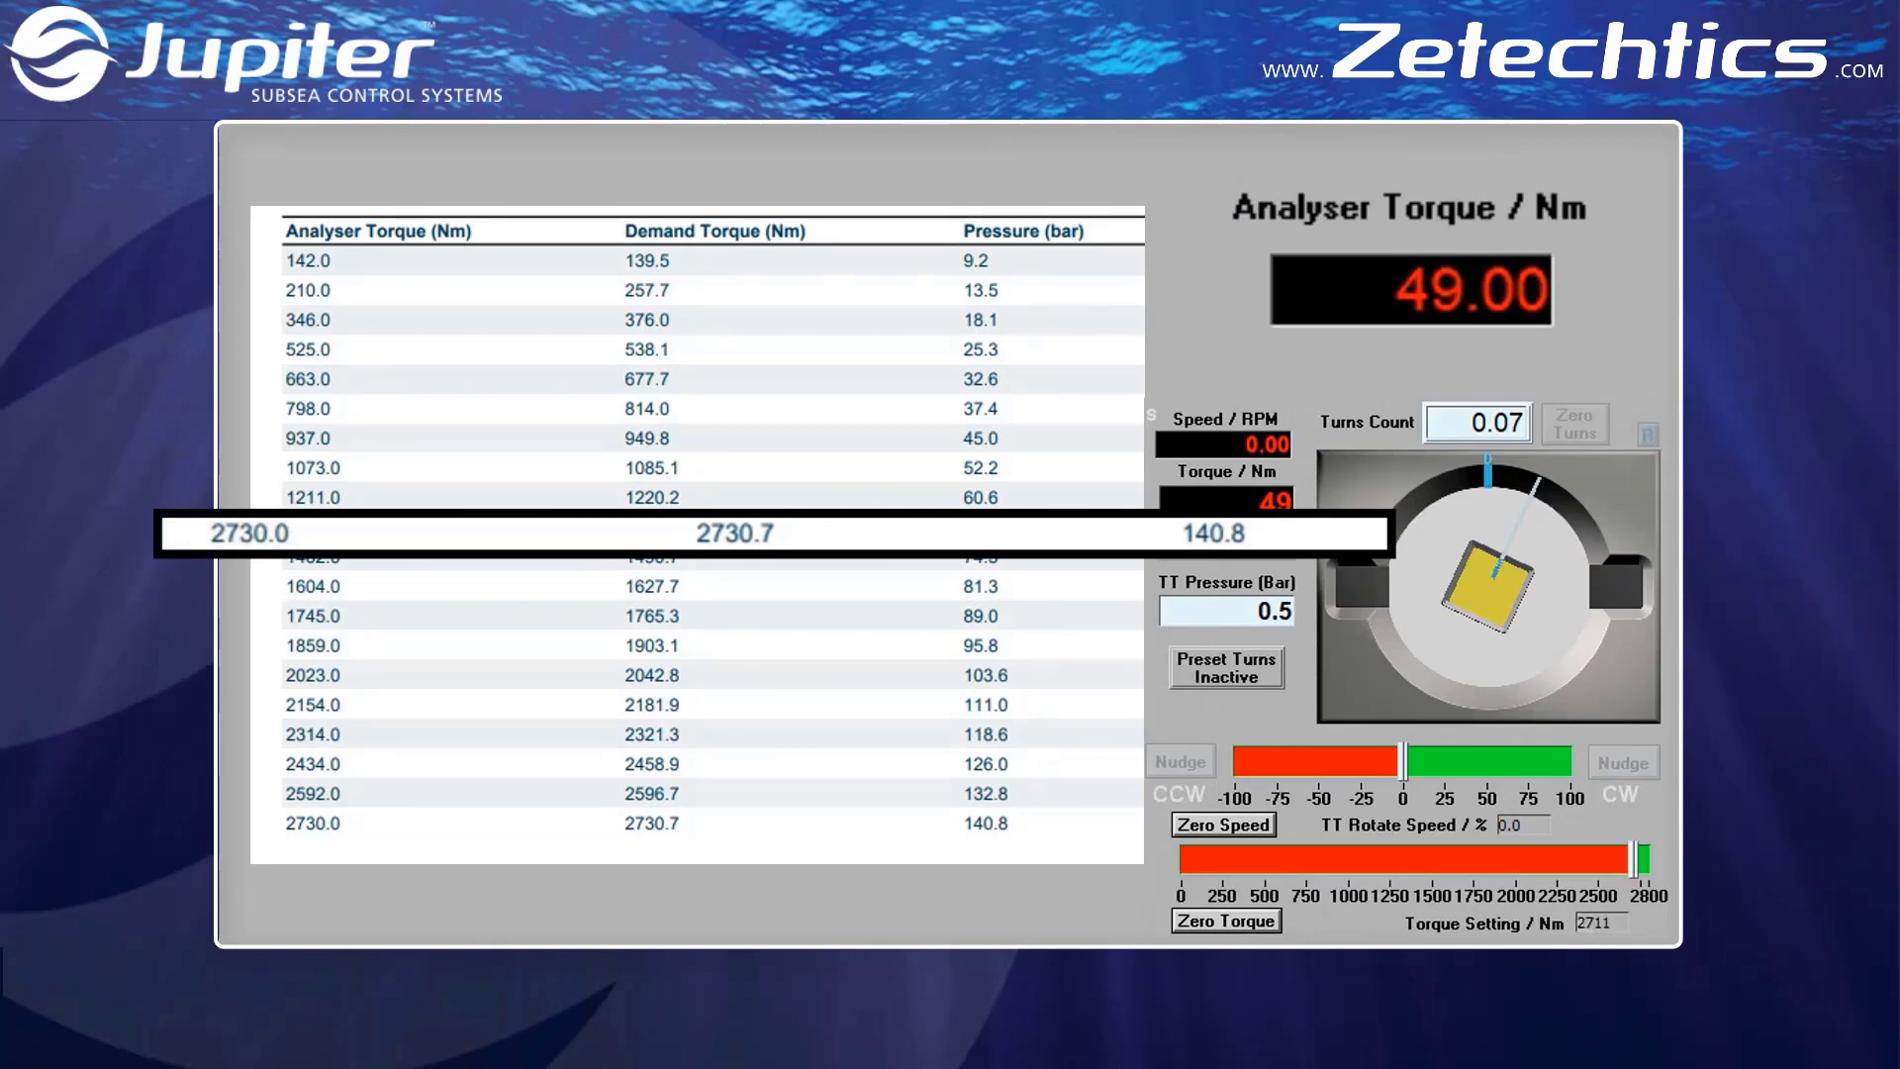
{"action": "left_click", "coordinate": [1536, 824]}
{"action": "type", "text": "100"}
{"action": "key", "text": "Return"}
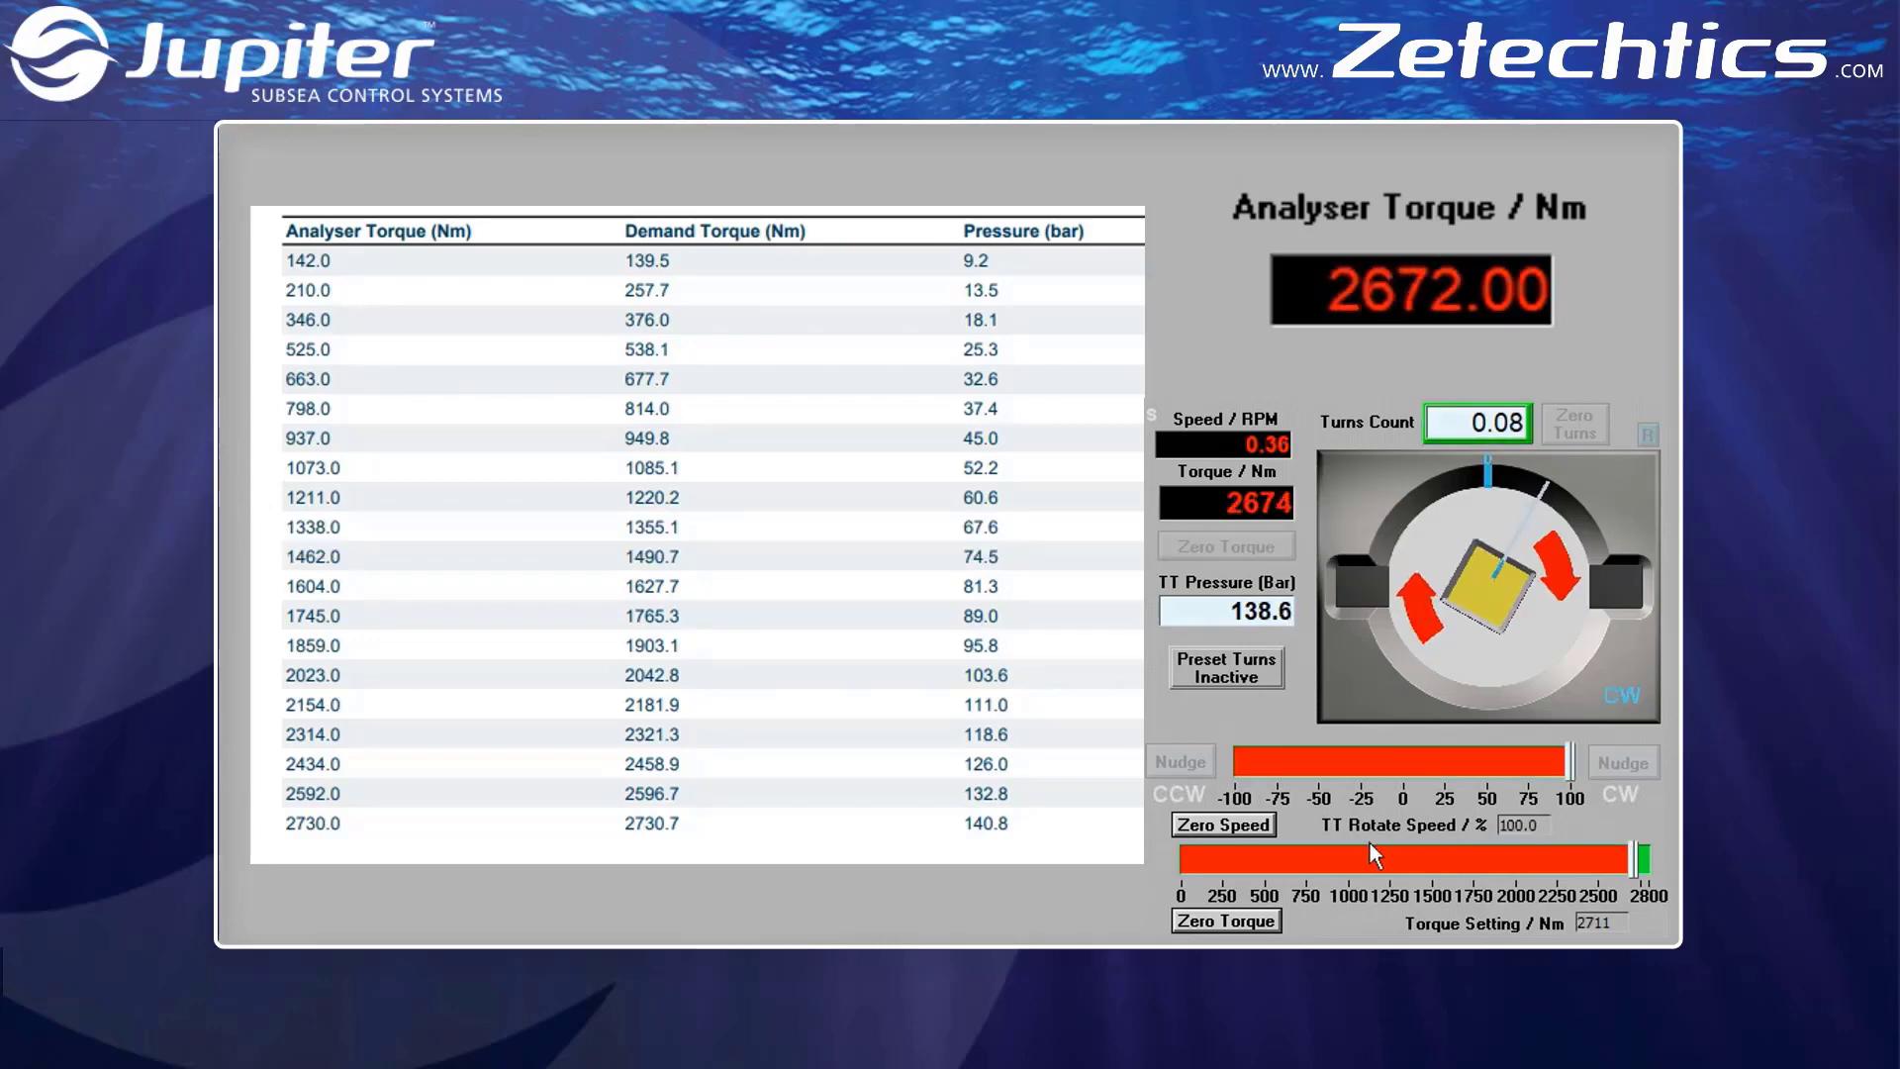
{"action": "left_click", "coordinate": [1256, 829]}
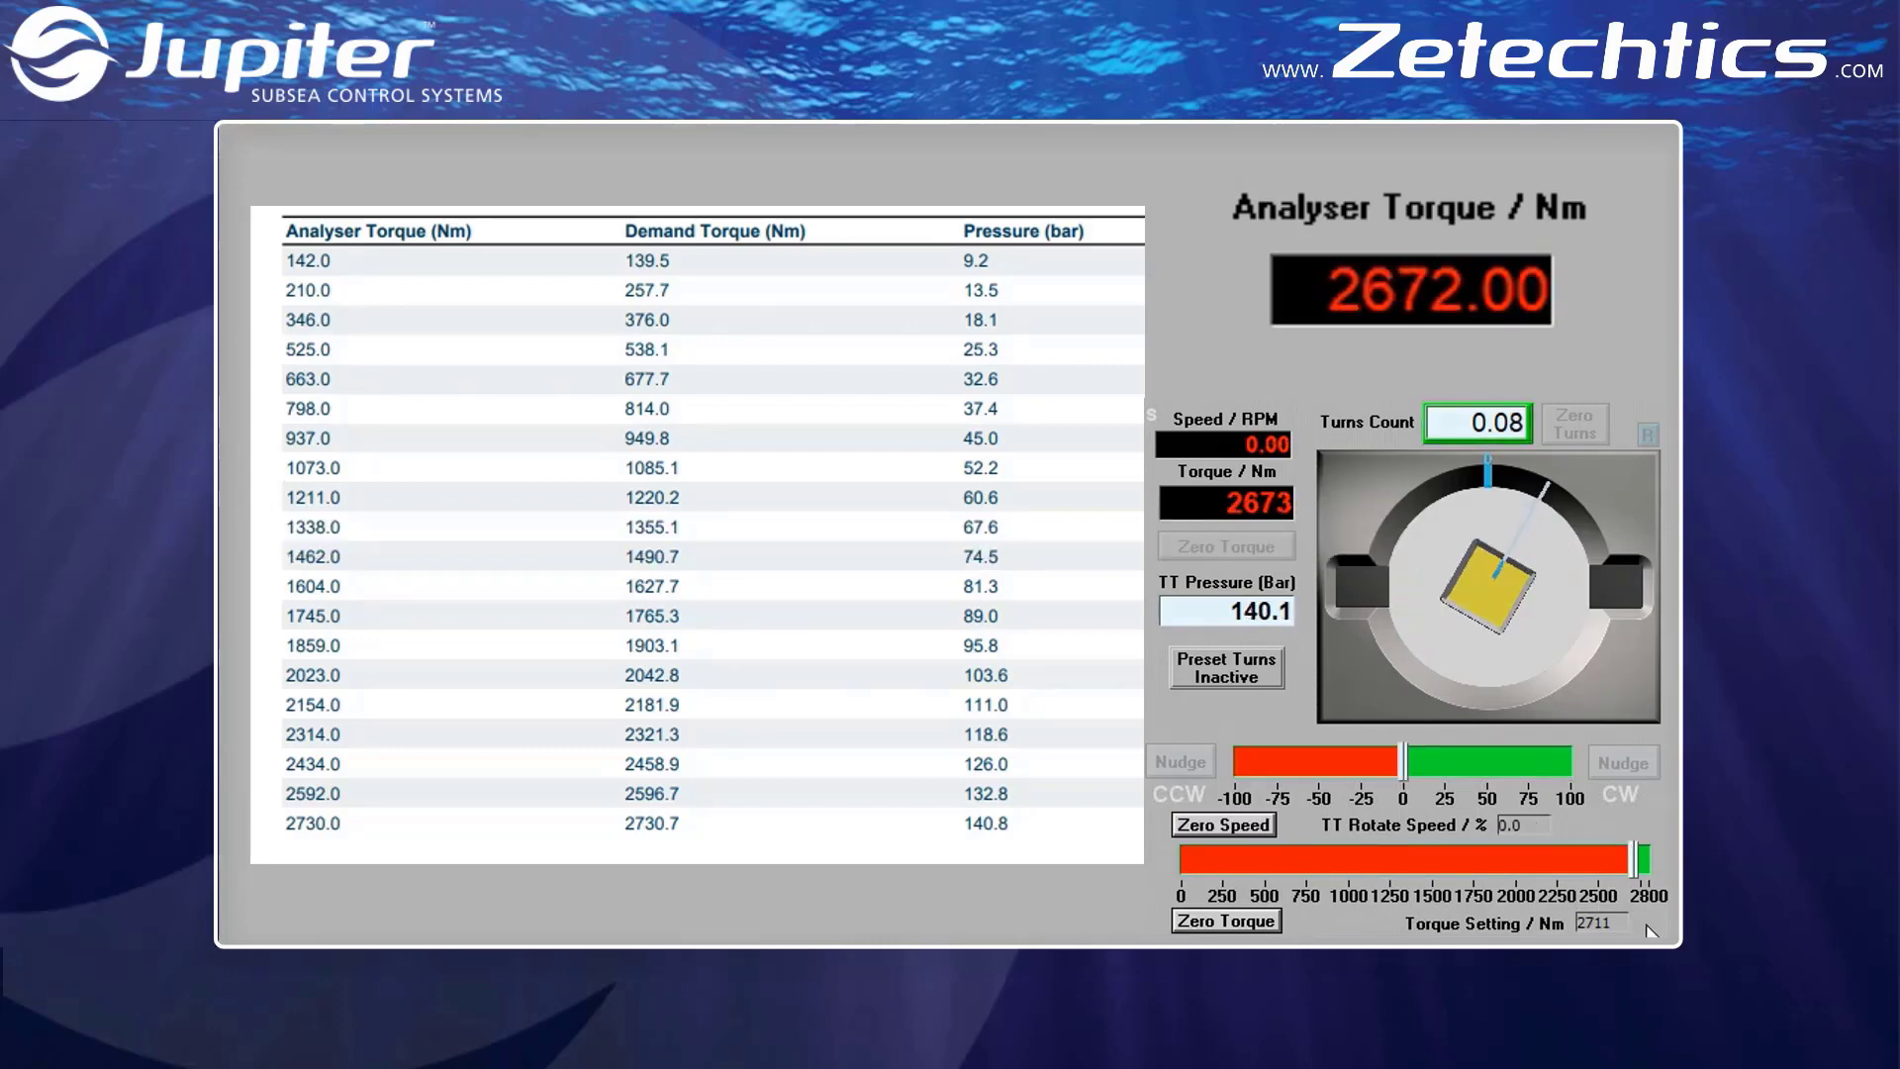
Raise the torque setting in 10 Nm steps to 2751 Nm, apply it at 100% rotate speed, and zero the speed
{"action": "left_click", "coordinate": [1593, 922]}
{"action": "key", "text": "Right"}
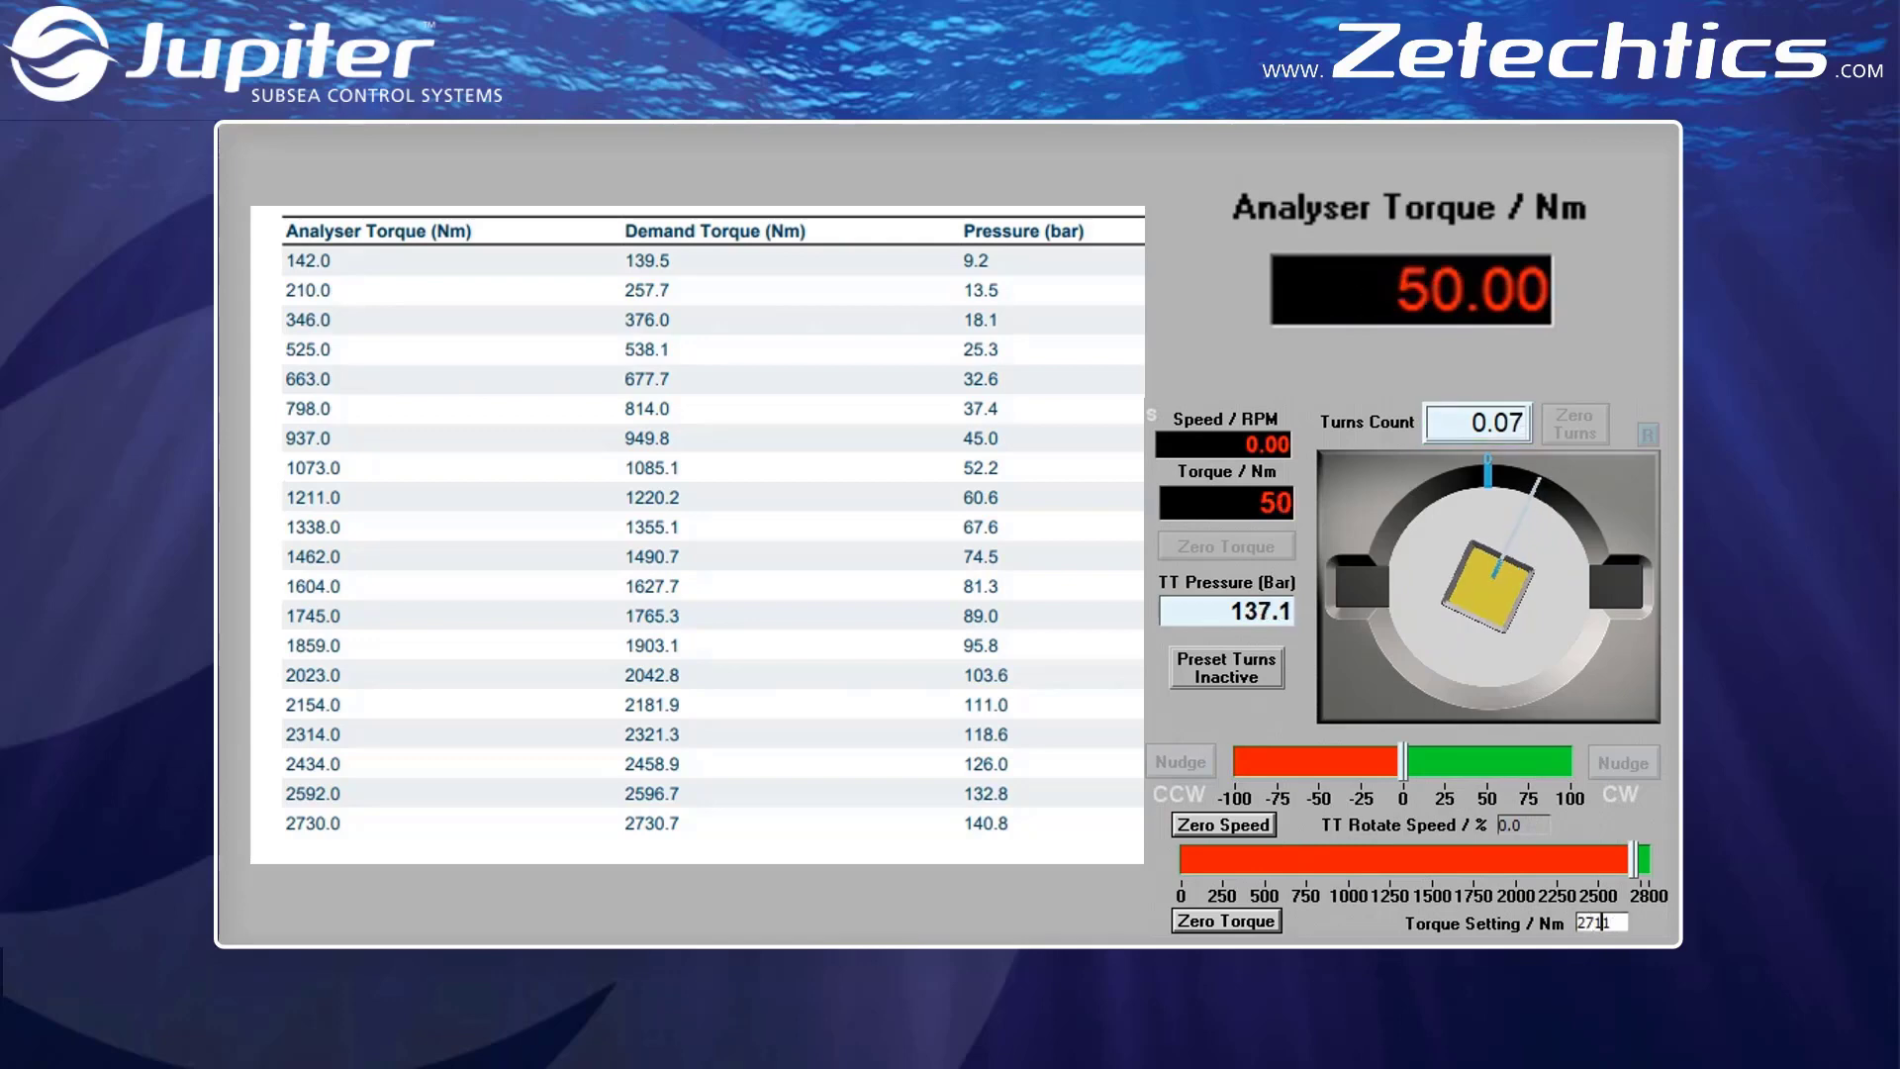
{"action": "key", "text": "Up"}
{"action": "key", "text": "Up"}
{"action": "key", "text": "Up"}
{"action": "key", "text": "Up"}
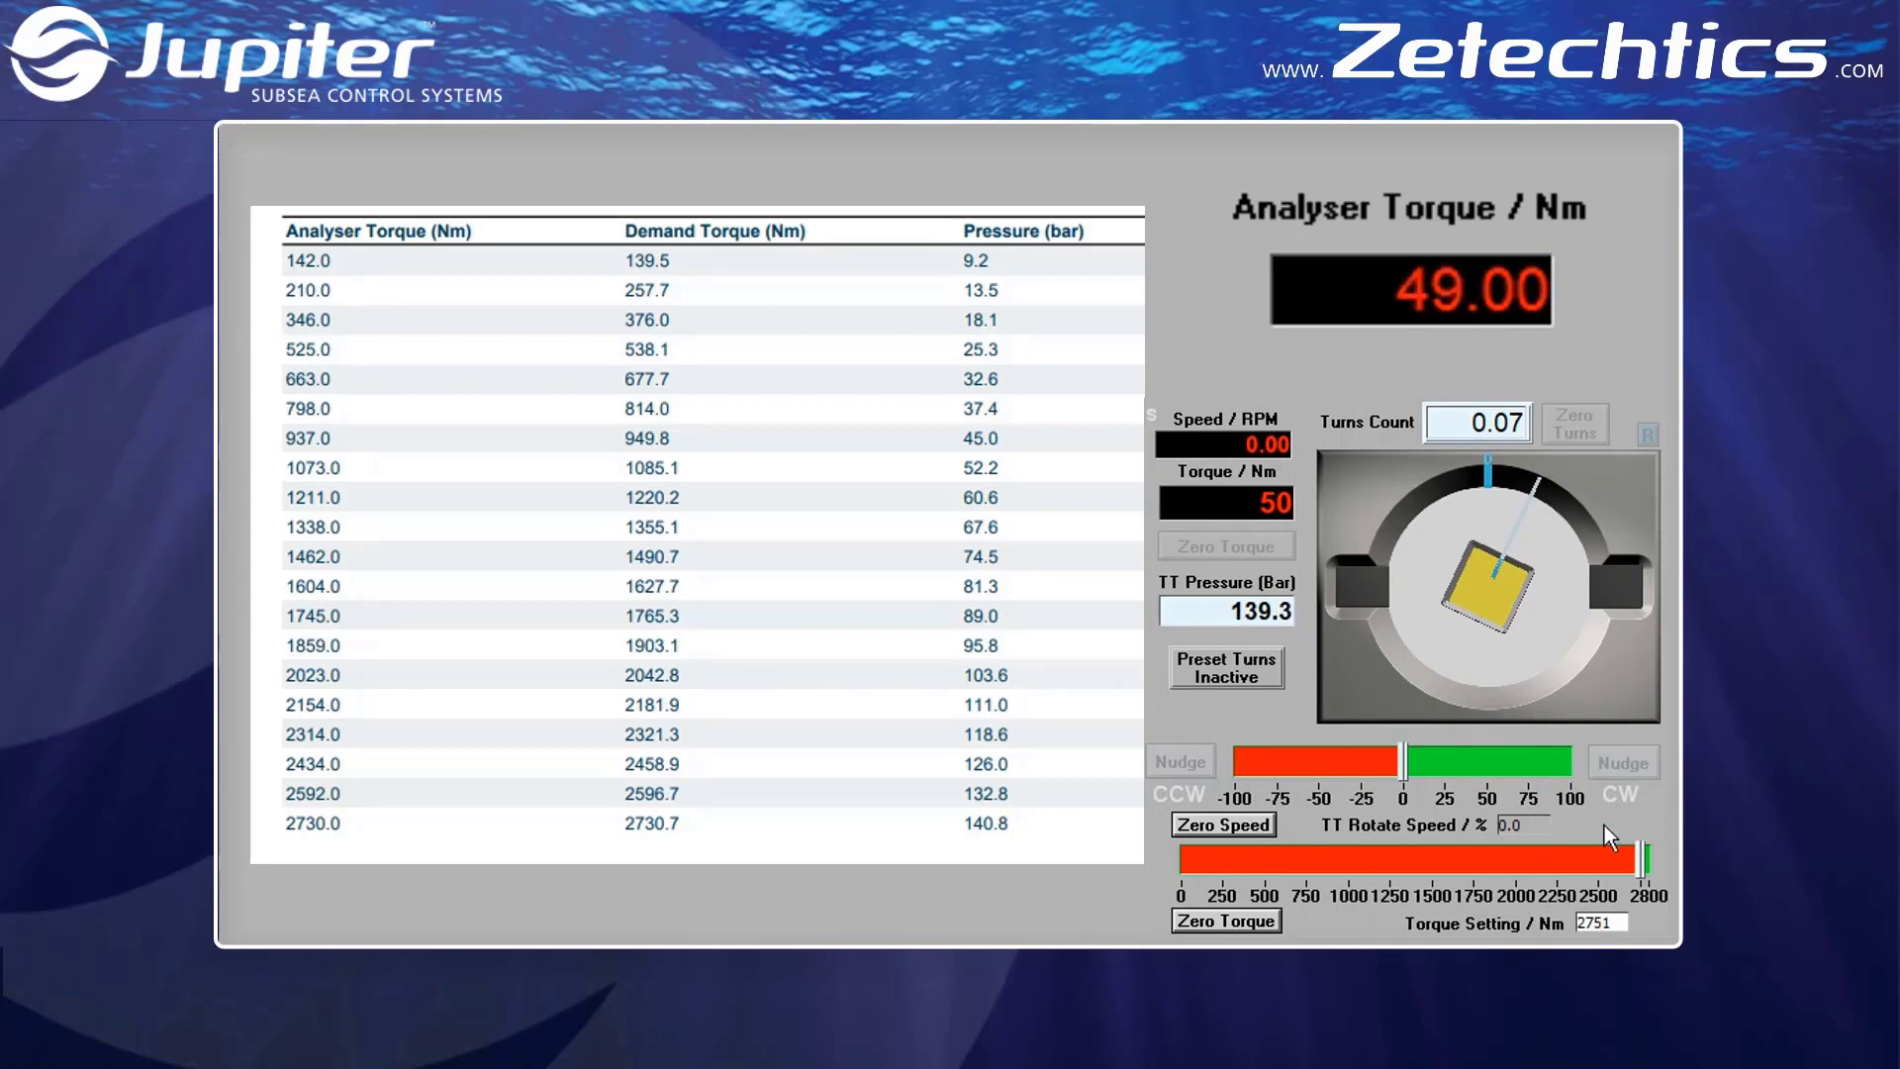
{"action": "left_click", "coordinate": [1540, 825]}
{"action": "type", "text": "100"}
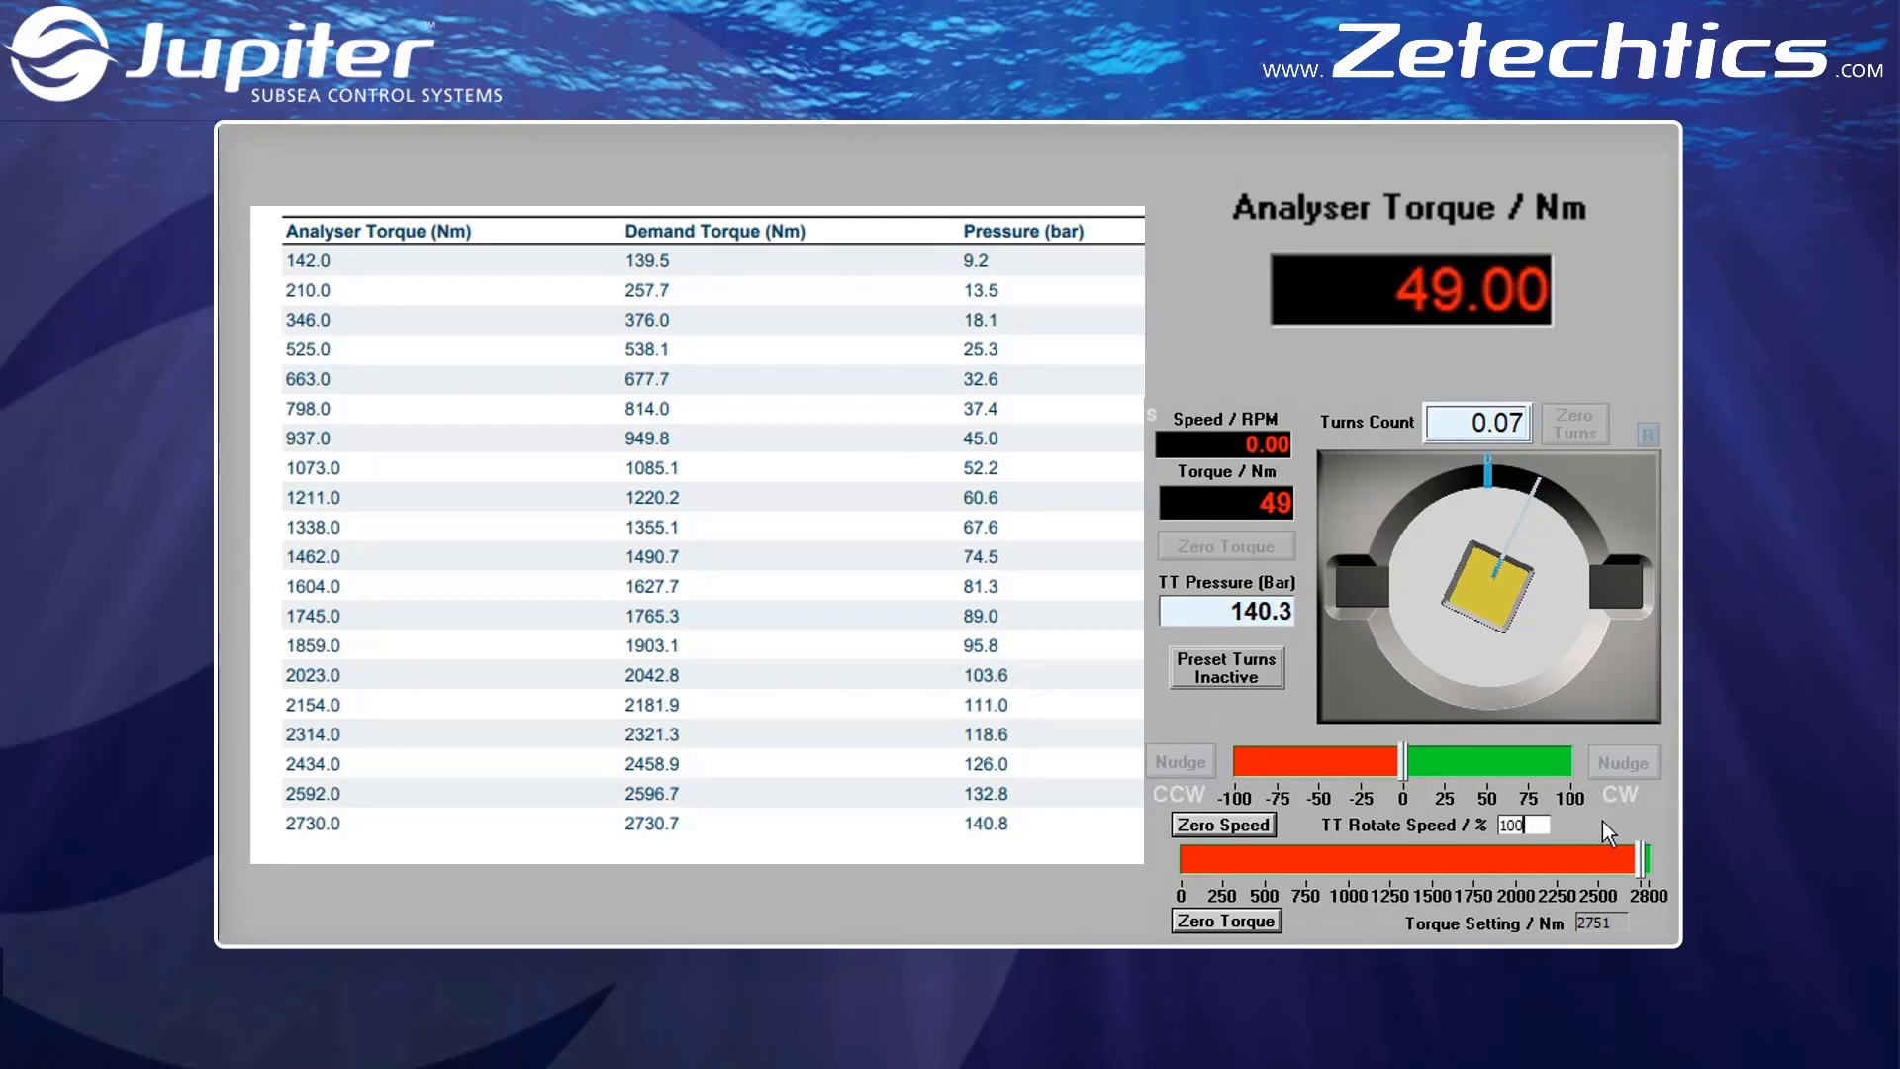
{"action": "key", "text": "Return"}
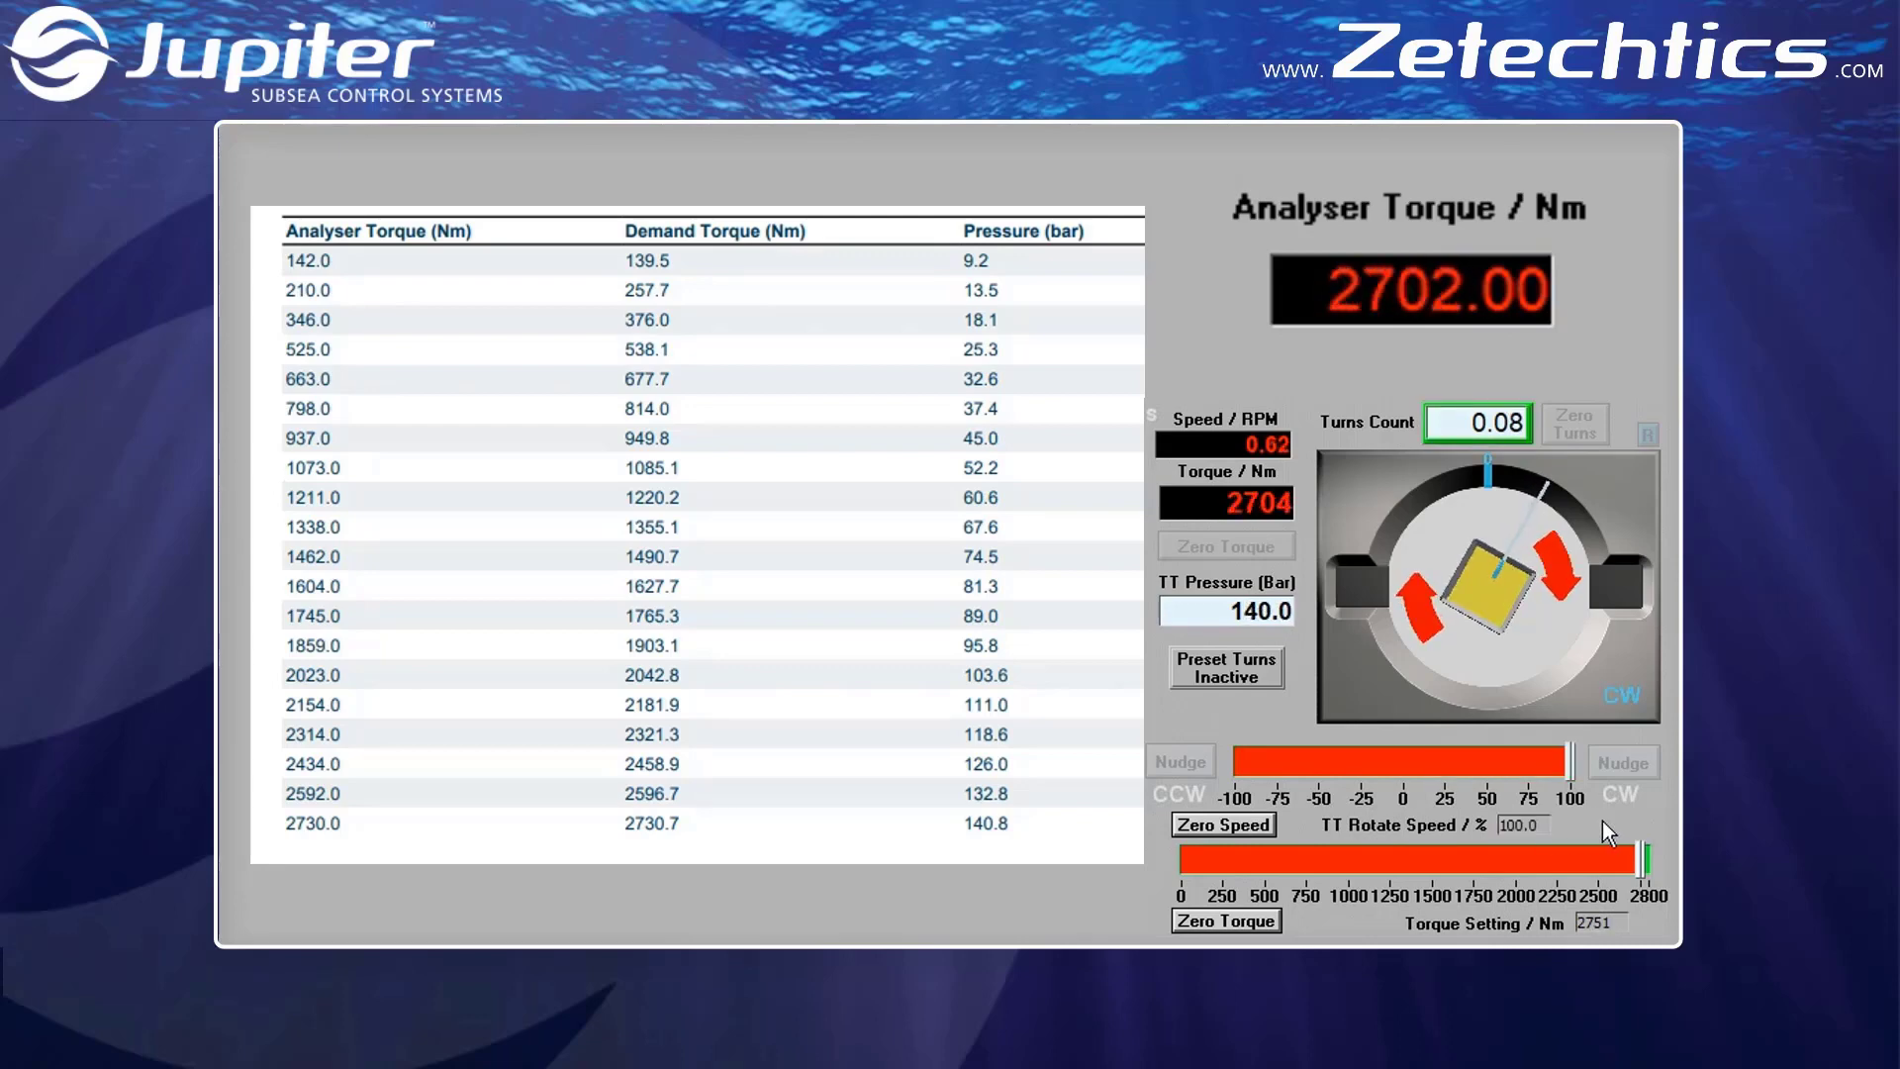
{"action": "left_click", "coordinate": [1261, 825]}
Raise the torque setting to 2761 Nm and apply it at 100% clockwise rotate speed
{"action": "left_click", "coordinate": [1602, 922]}
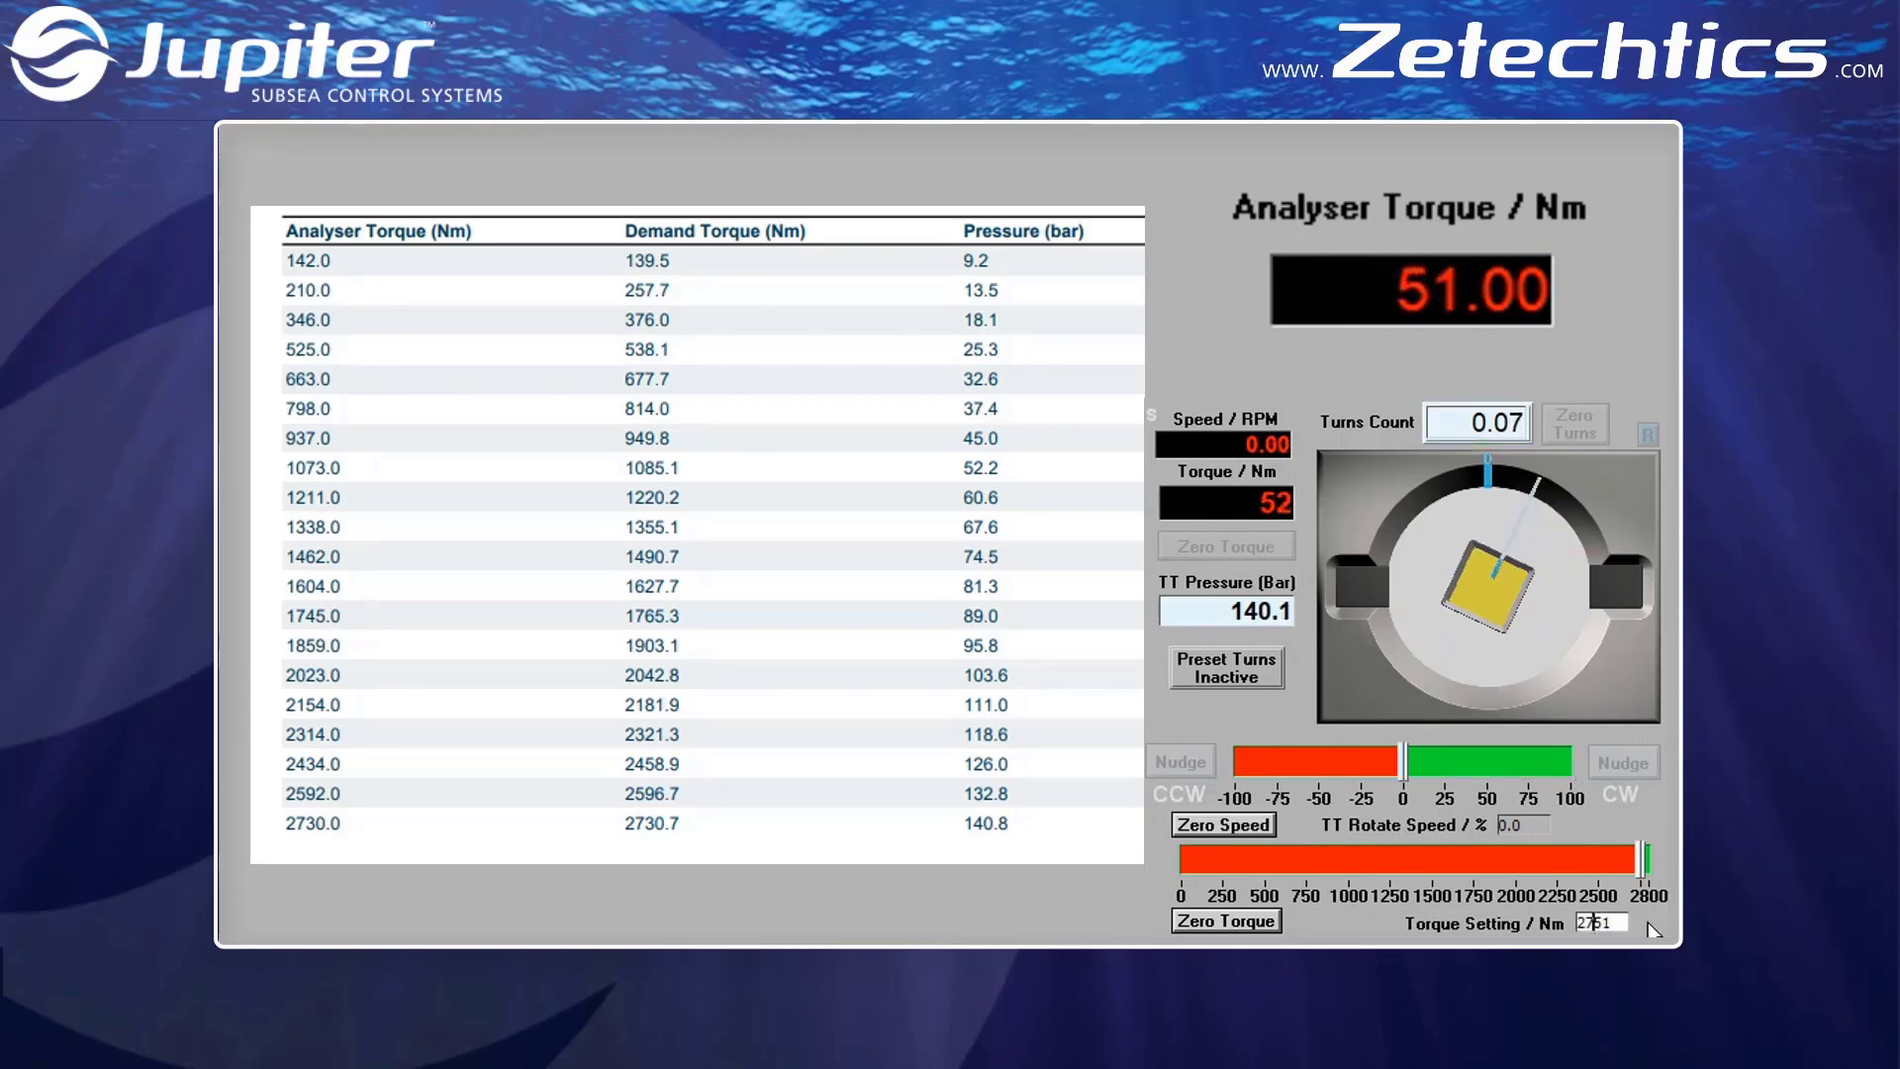
{"action": "key", "text": "Up"}
{"action": "key", "text": "Return"}
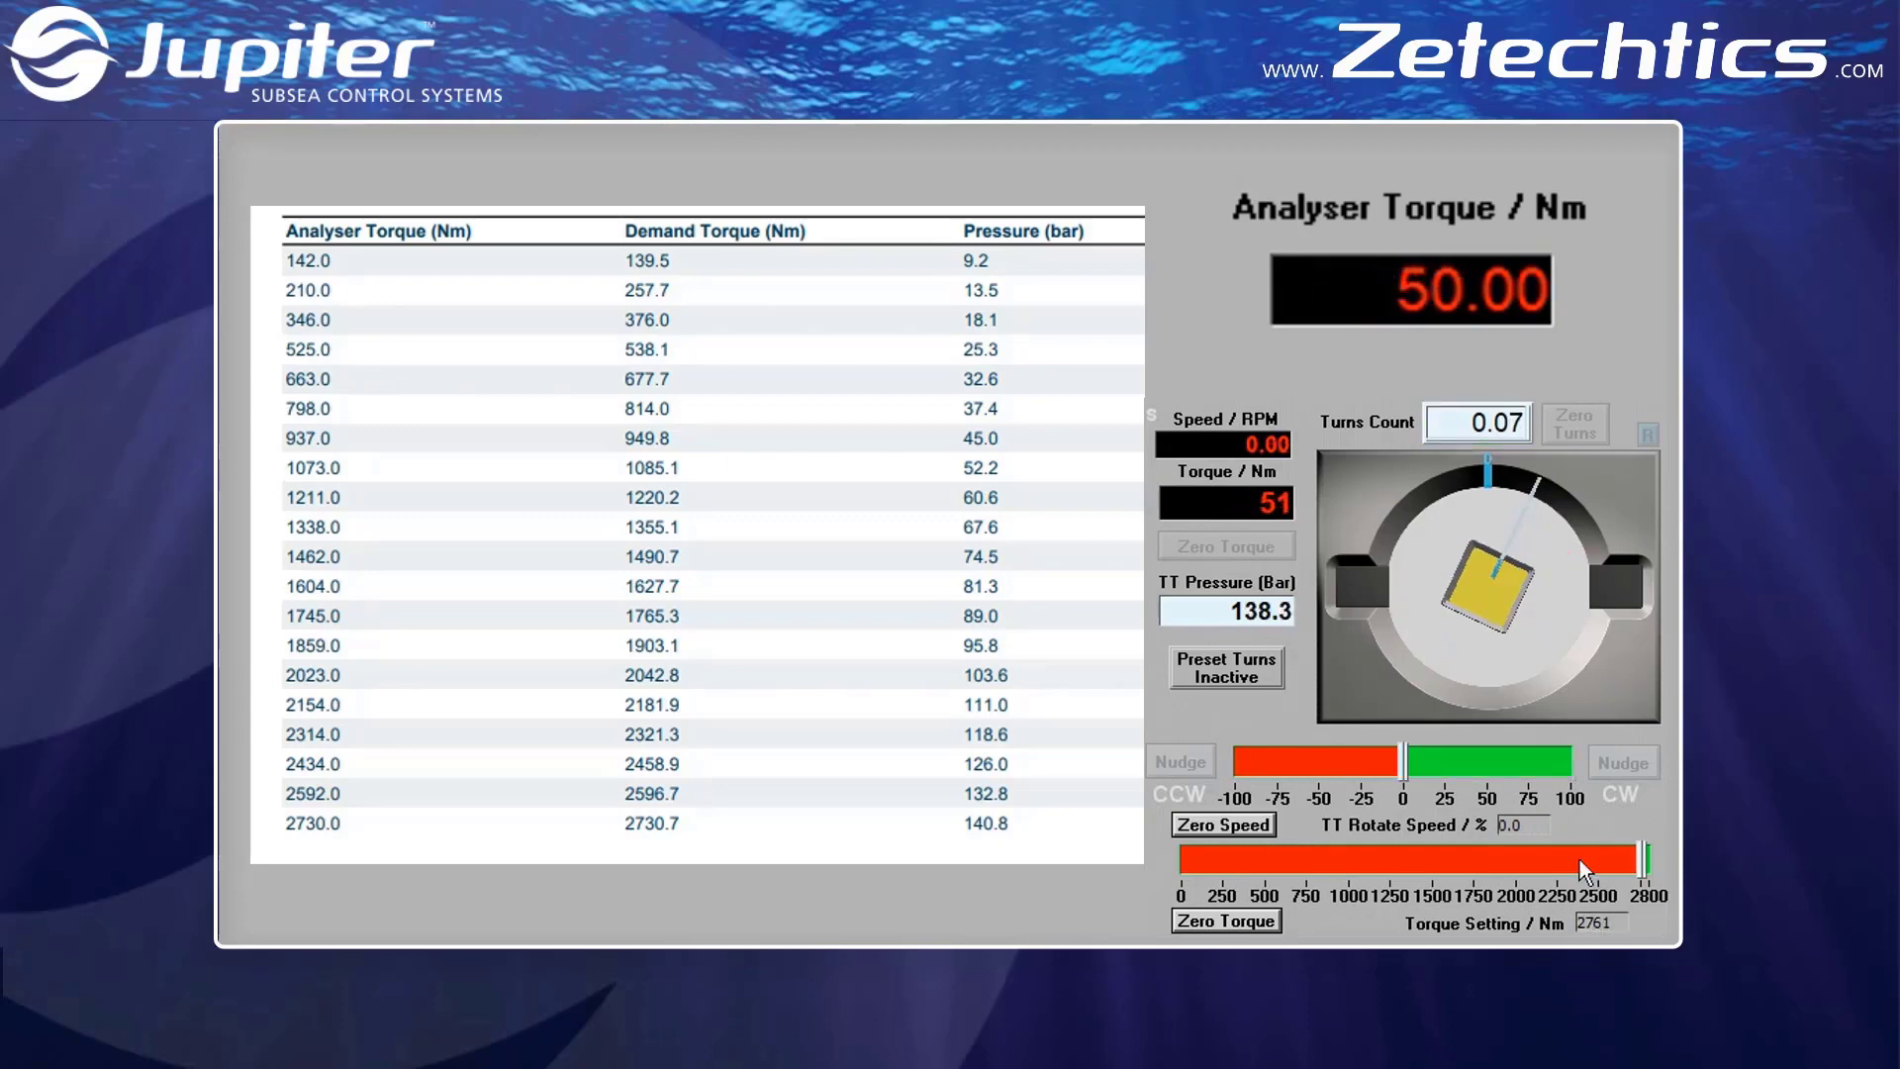
{"action": "double_click", "coordinate": [1546, 828]}
{"action": "type", "text": "100"}
{"action": "key", "text": "Return"}
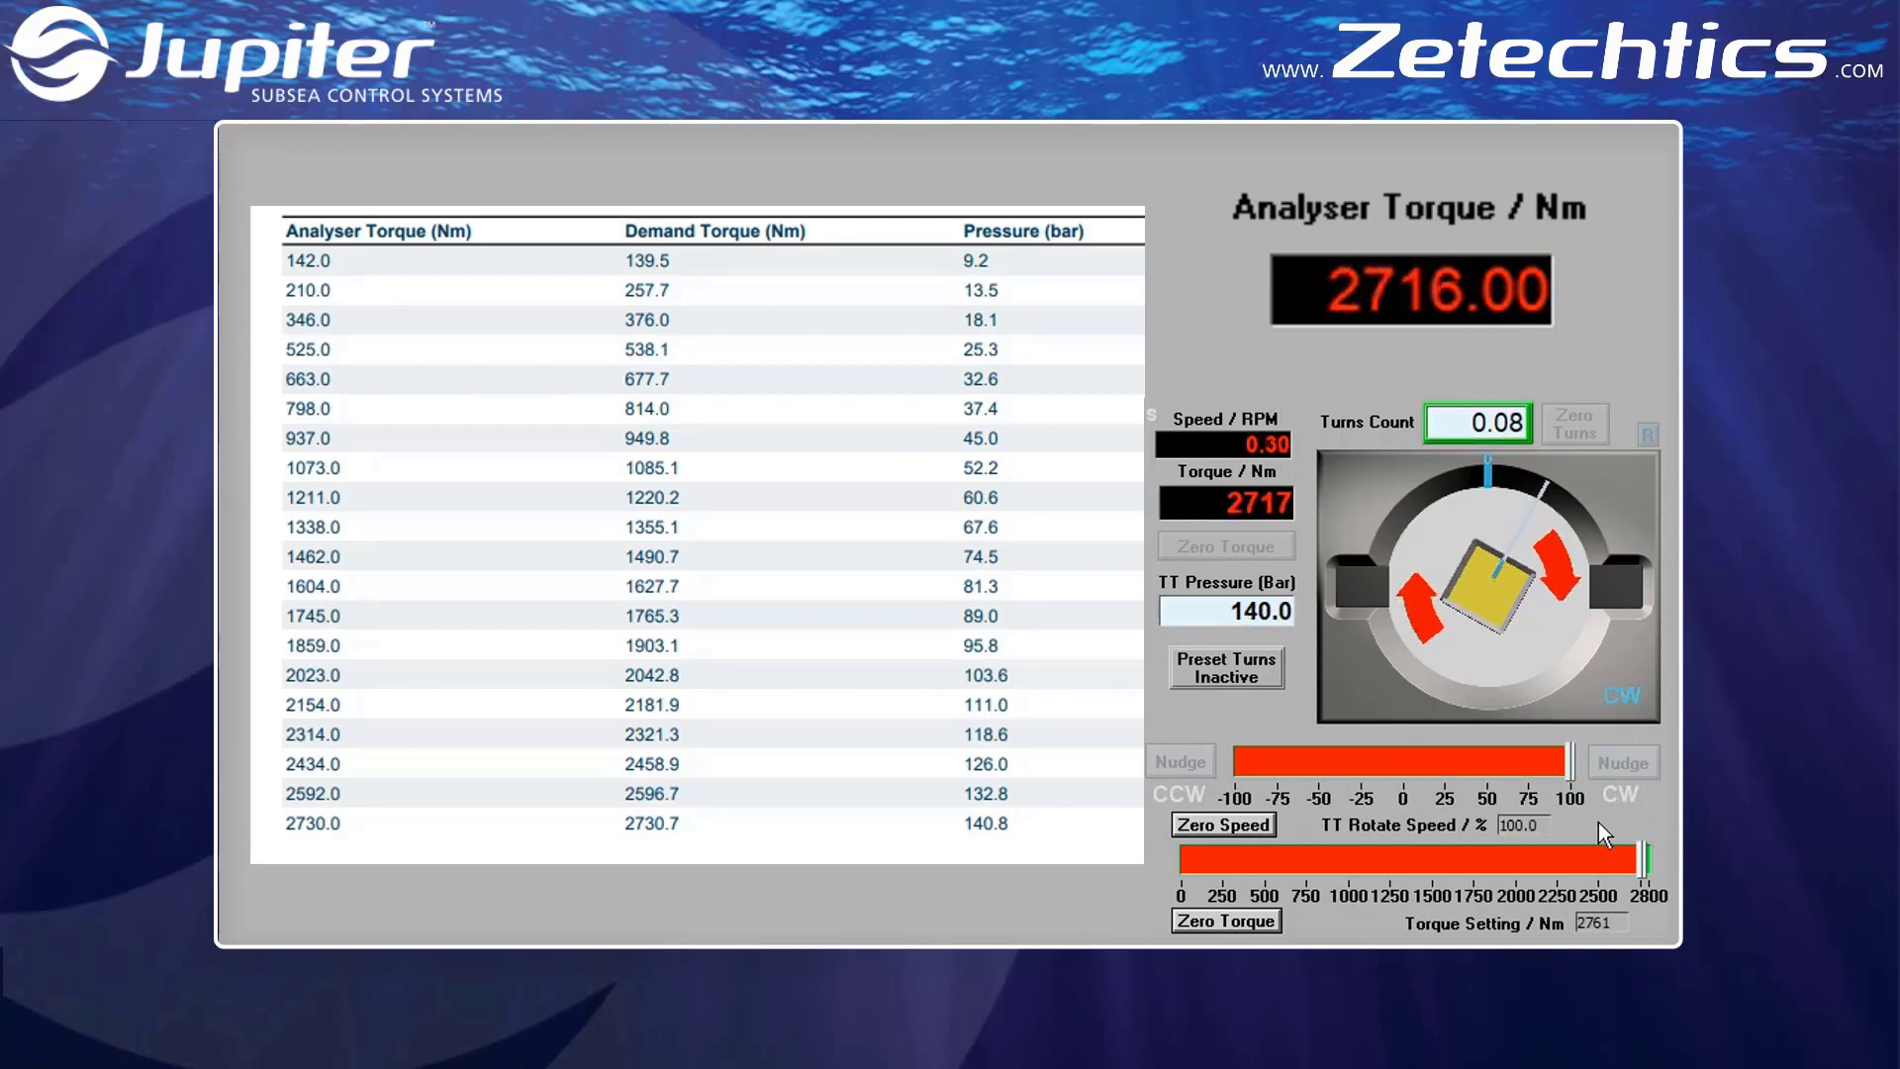